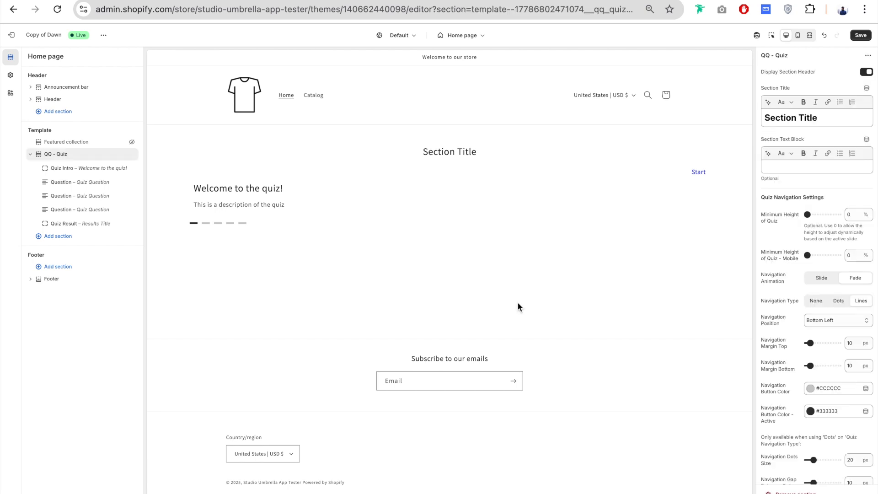
# - Open the Quiz Intro block's settings and set its image to the existing clothes-hung-up JPG file
pyautogui.click(517, 302)
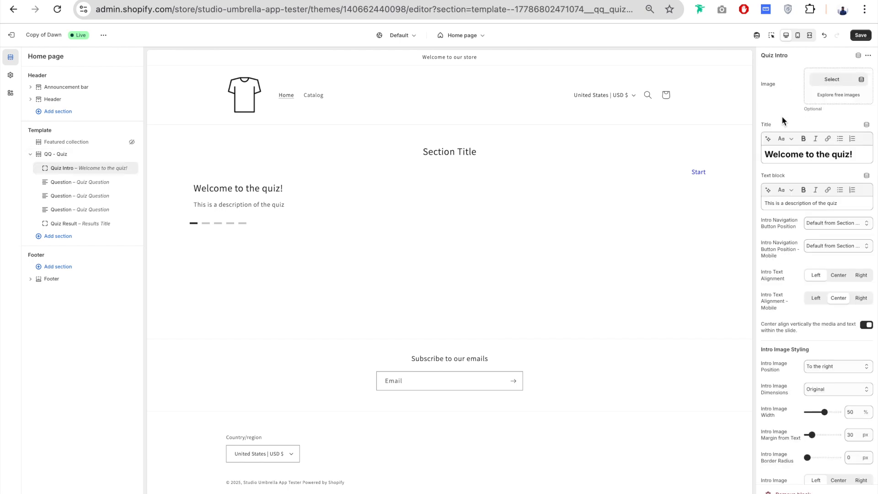
pyautogui.click(831, 86)
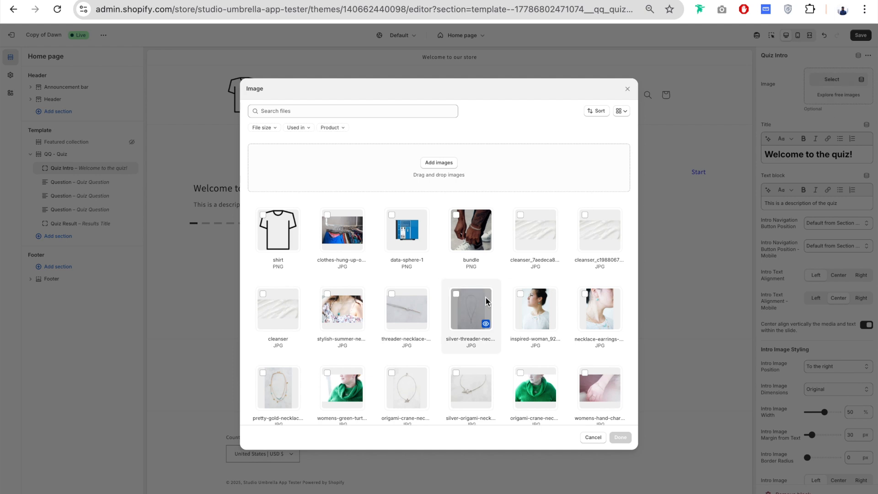
pyautogui.click(339, 230)
pyautogui.click(620, 437)
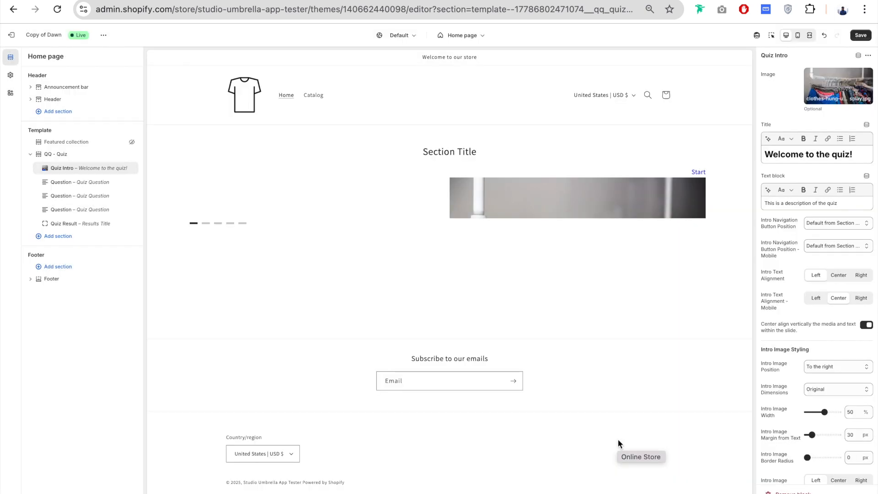
# - Replace the Quiz Intro title with "Discover your style!"
pyautogui.scroll(-1, 779, 114)
pyautogui.moveTo(854, 109); pyautogui.dragTo(749, 111)
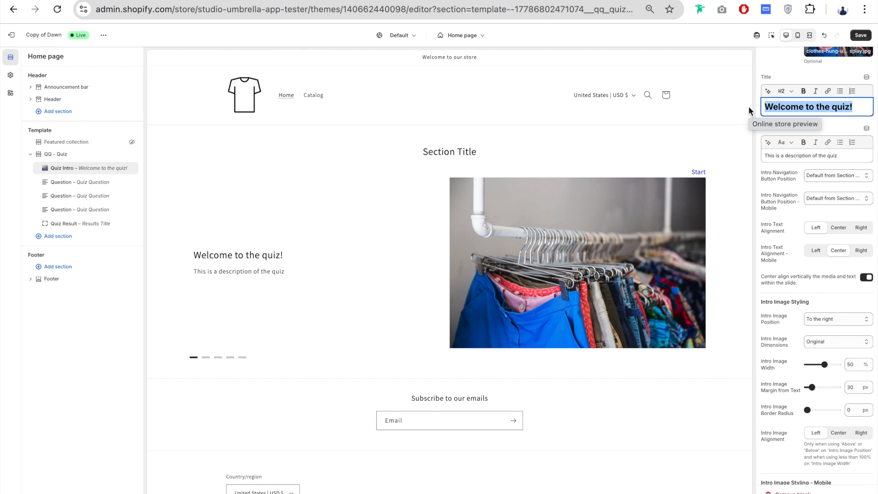
pyautogui.write('Discover ')
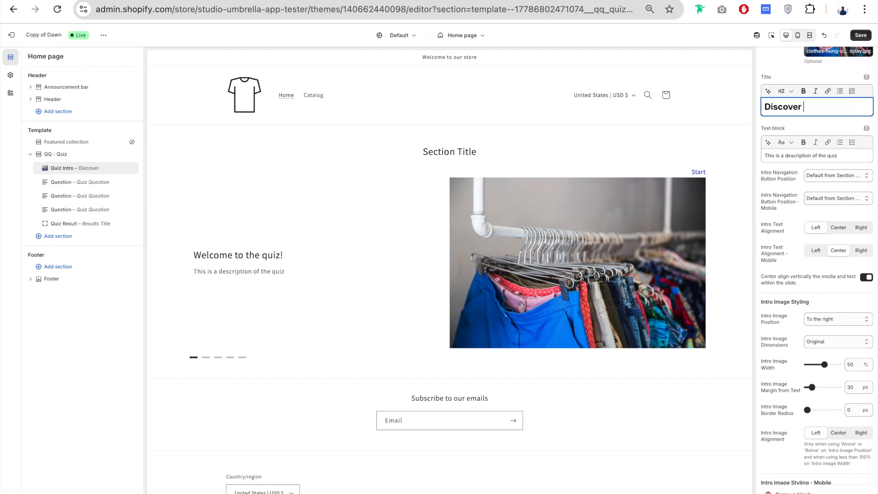
pyautogui.write('you  style!')
# - Replace the Quiz Intro text block's content with "Take the quiz and discover your new style."
pyautogui.scroll(-1, 819, 135)
pyautogui.moveTo(848, 132); pyautogui.dragTo(741, 131)
pyautogui.write('Take the quiz and discover your new style.')
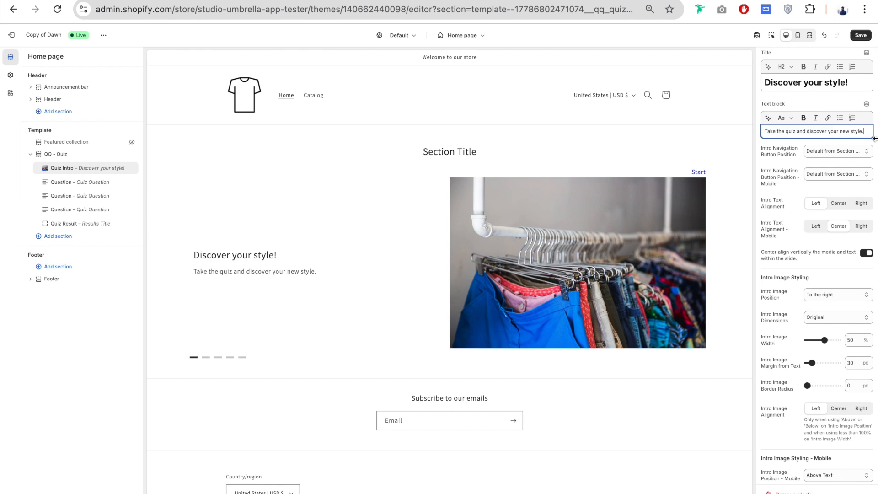
pyautogui.scroll(-2, 783, 179)
pyautogui.click(789, 112)
pyautogui.scroll(-1, 790, 112)
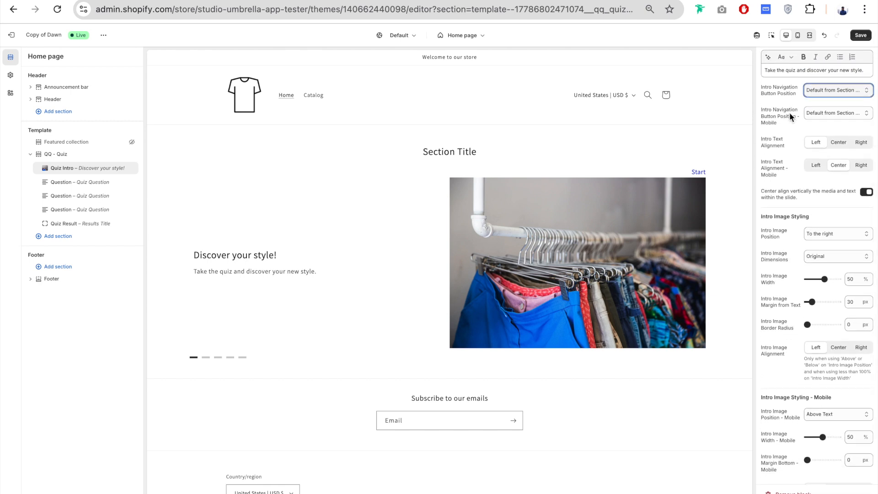
pyautogui.click(827, 92)
pyautogui.click(774, 95)
pyautogui.scroll(5, 774, 183)
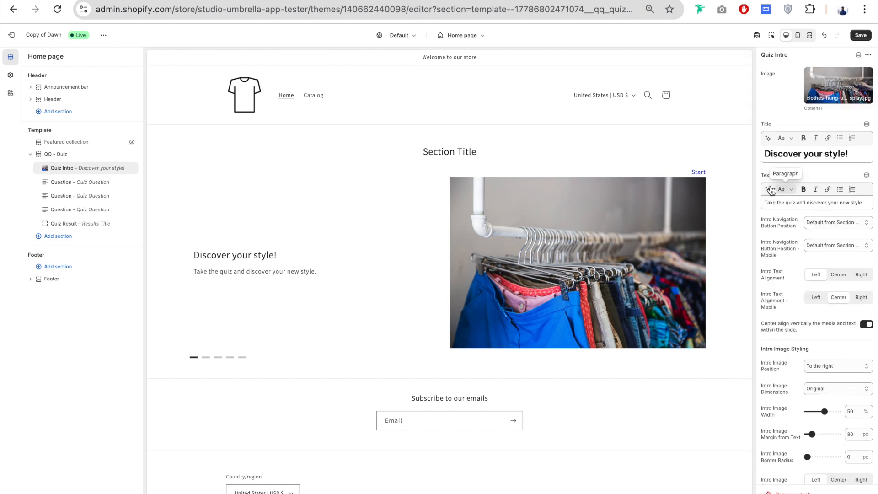
pyautogui.scroll(-3, 800, 179)
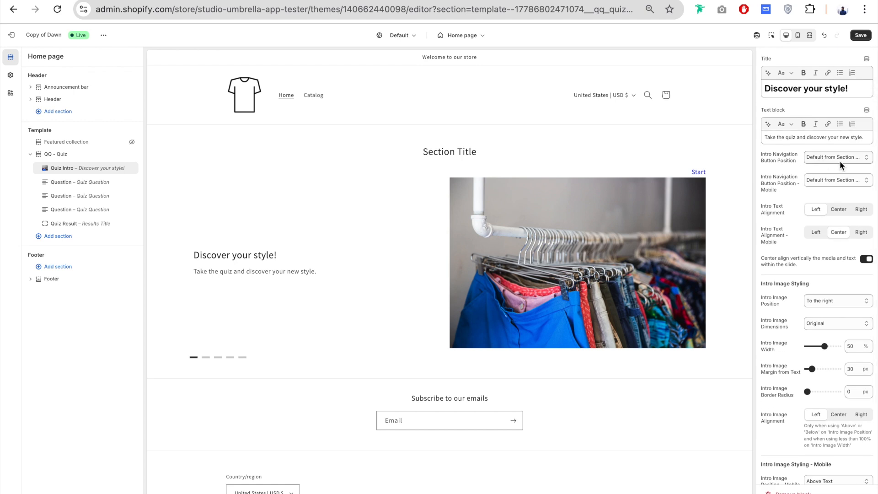
# - Try several Intro Navigation Button Positions, including Bottom Left, Bottom Center and Bottom Right, and restore Default from Section Settings
pyautogui.click(842, 158)
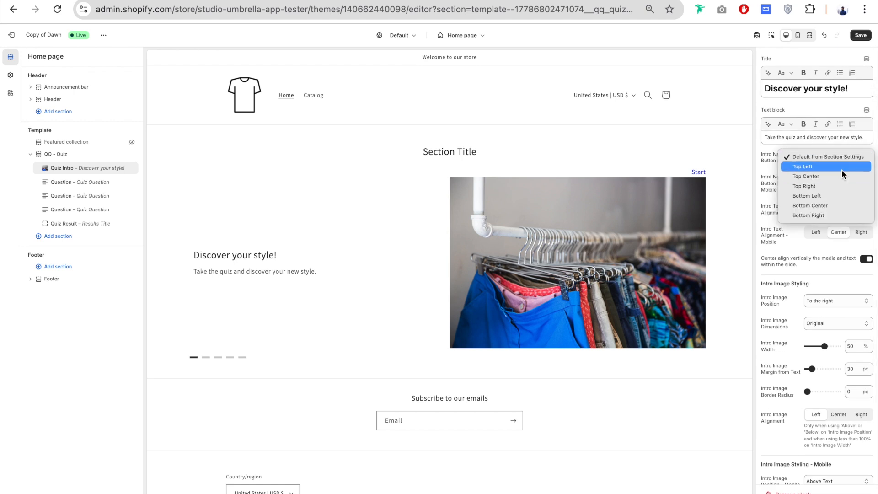
pyautogui.click(841, 168)
pyautogui.click(835, 157)
pyautogui.click(830, 167)
pyautogui.click(824, 157)
pyautogui.click(825, 166)
pyautogui.click(829, 161)
pyautogui.click(830, 176)
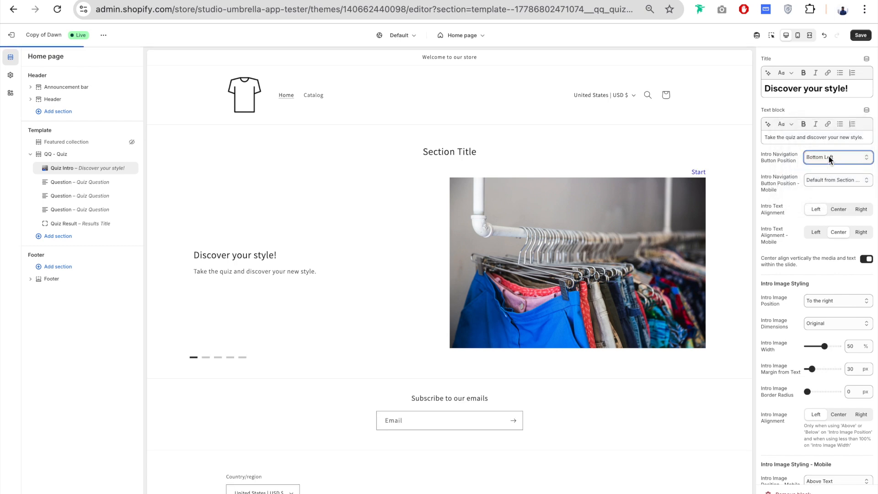
pyautogui.click(828, 158)
pyautogui.click(830, 166)
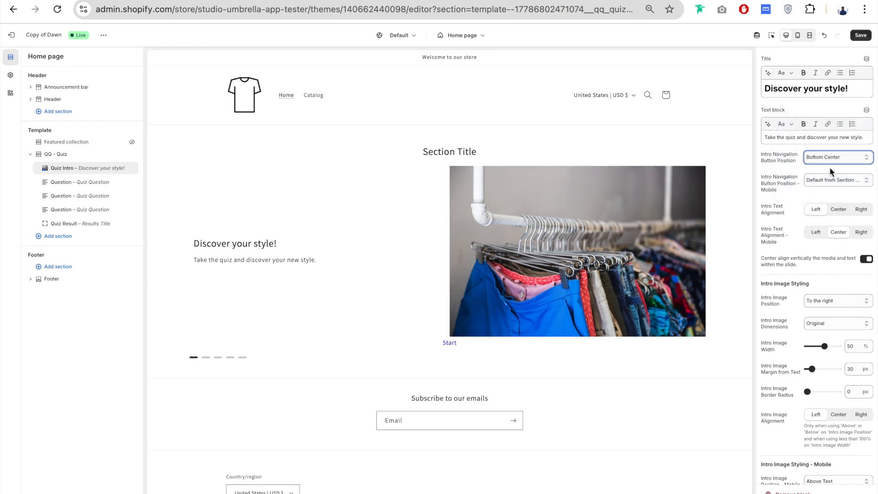
pyautogui.click(834, 154)
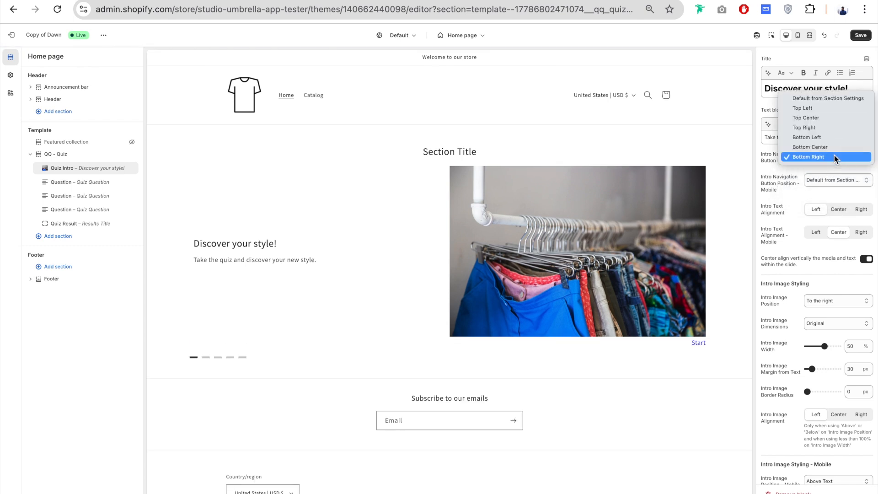
pyautogui.click(841, 99)
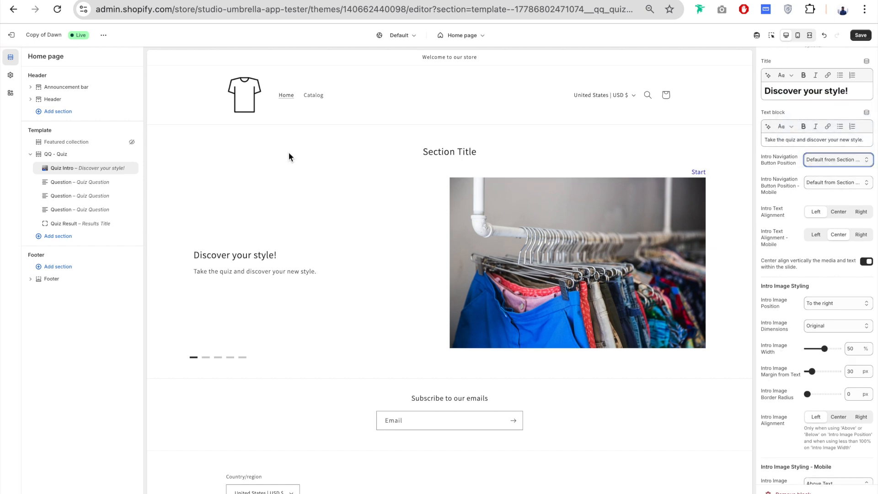
pyautogui.scroll(-2, 795, 163)
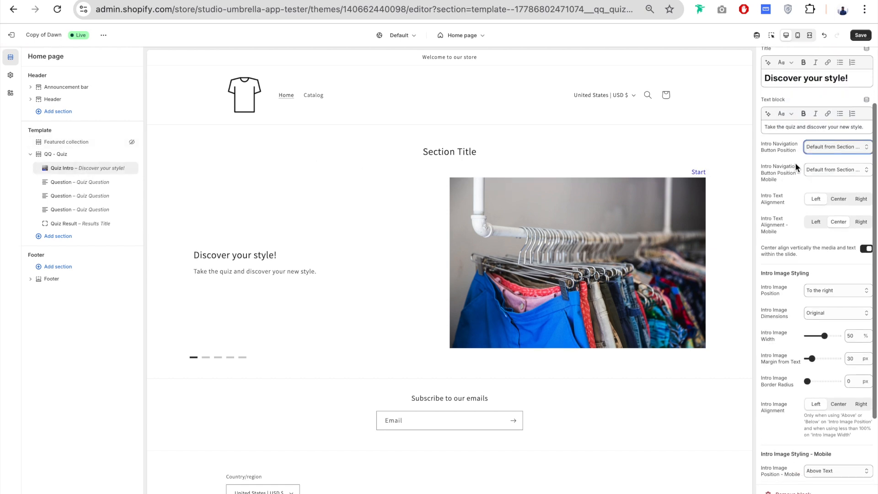
pyautogui.click(848, 140)
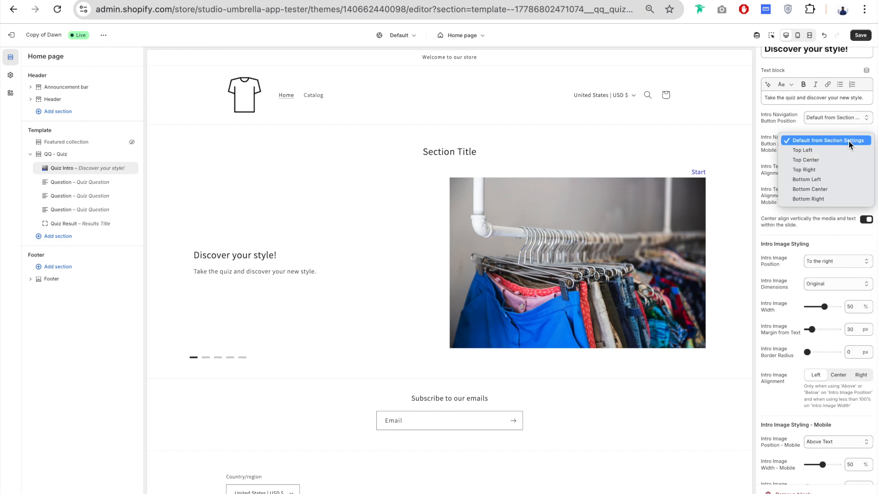
pyautogui.click(786, 143)
# - Try Center and Right for the Intro Text Alignment, restore Left, and switch the slide's vertical centering off and back on
pyautogui.scroll(-3, 786, 144)
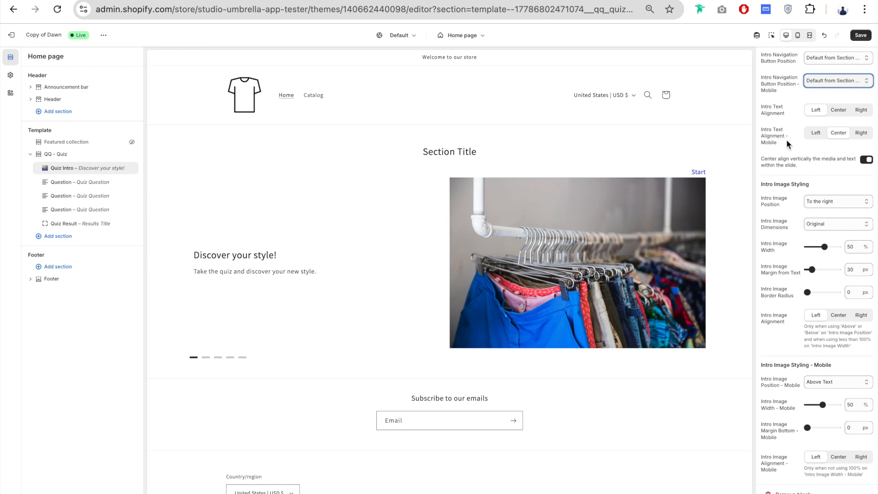
pyautogui.click(838, 110)
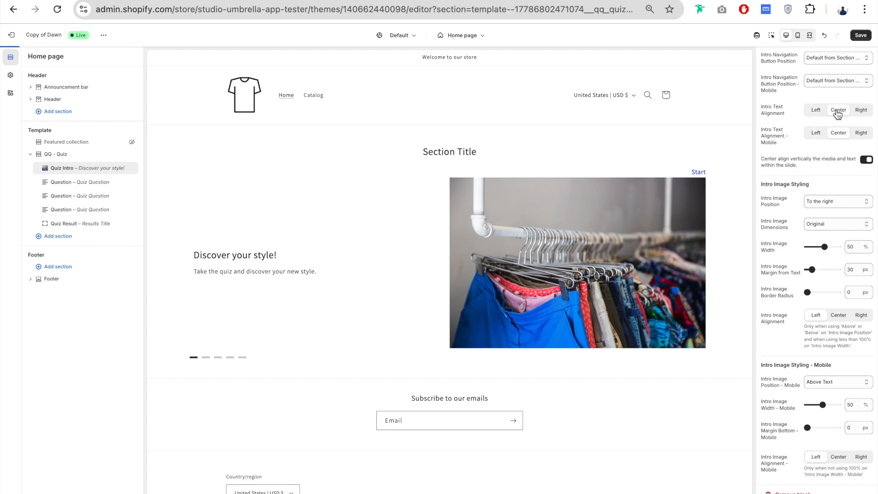
pyautogui.click(861, 110)
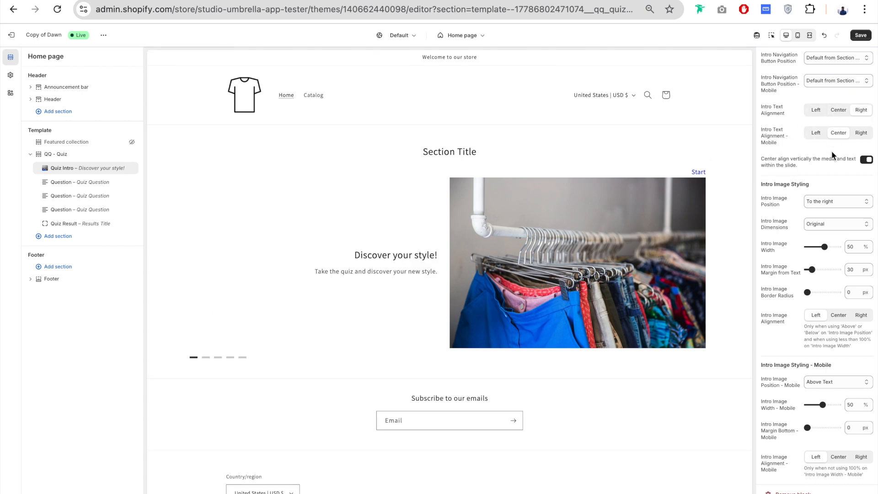
pyautogui.click(817, 110)
pyautogui.moveTo(765, 129); pyautogui.dragTo(792, 141)
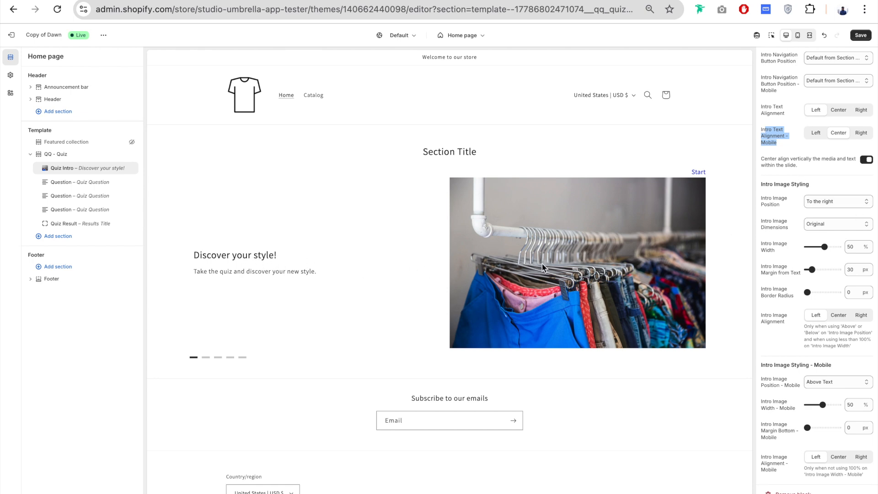
pyautogui.click(870, 160)
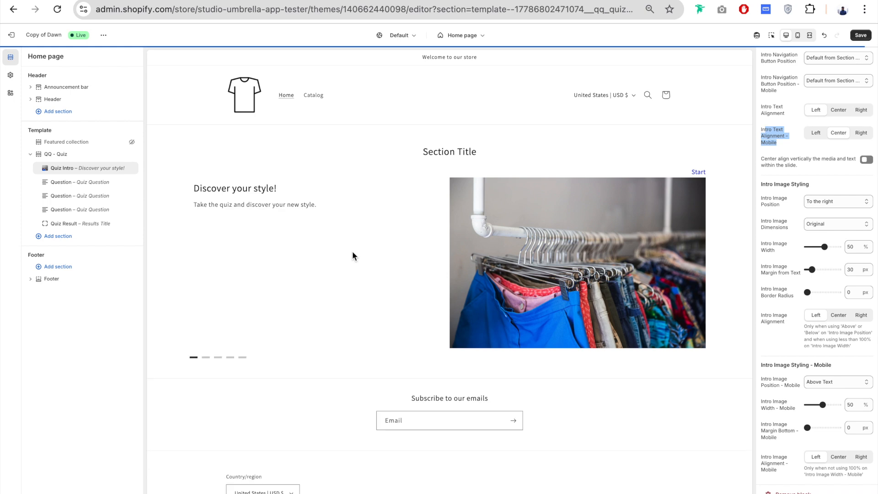
pyautogui.click(867, 159)
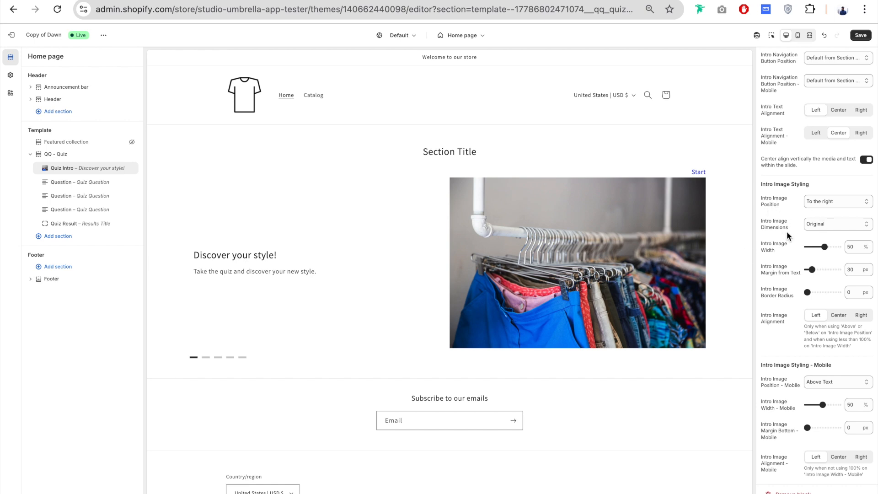
# - Try the Intro Image Position options To the left and Below, and restore To the right
pyautogui.click(840, 202)
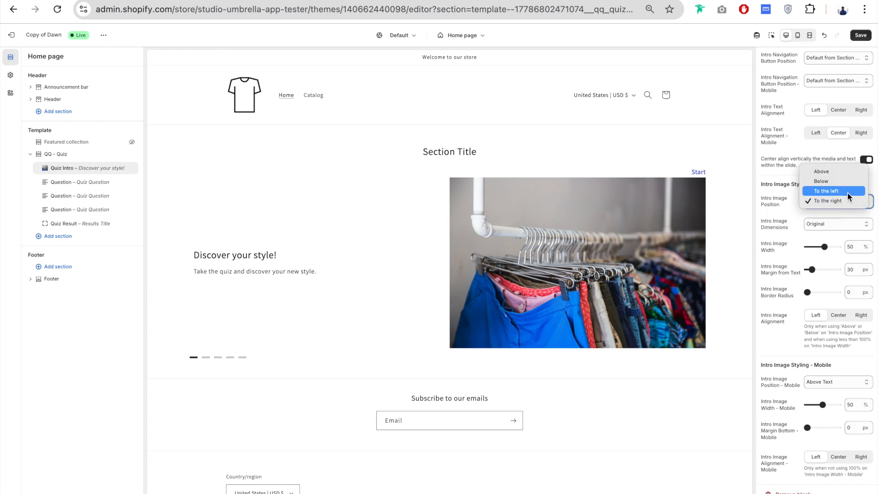
pyautogui.click(850, 191)
pyautogui.click(836, 197)
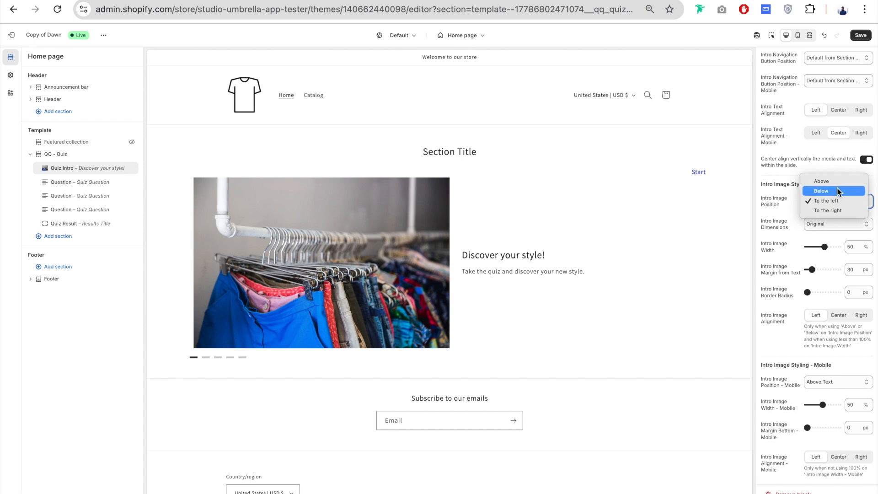
pyautogui.click(827, 211)
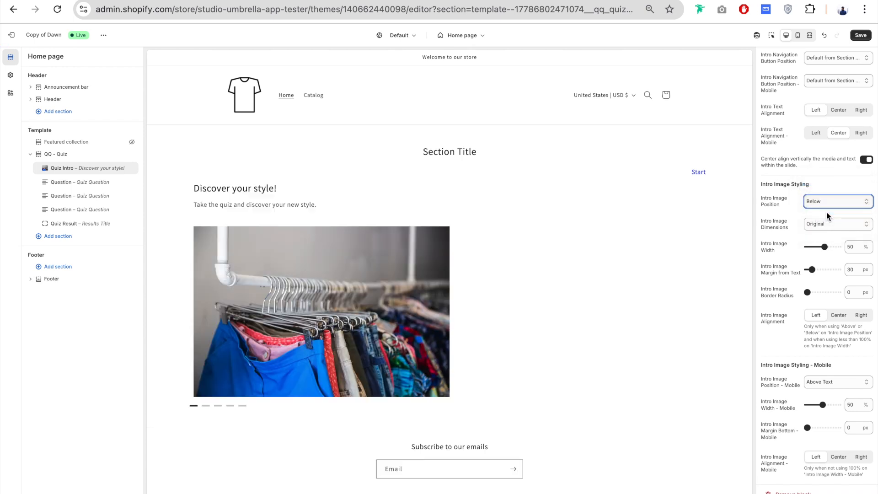
pyautogui.click(831, 206)
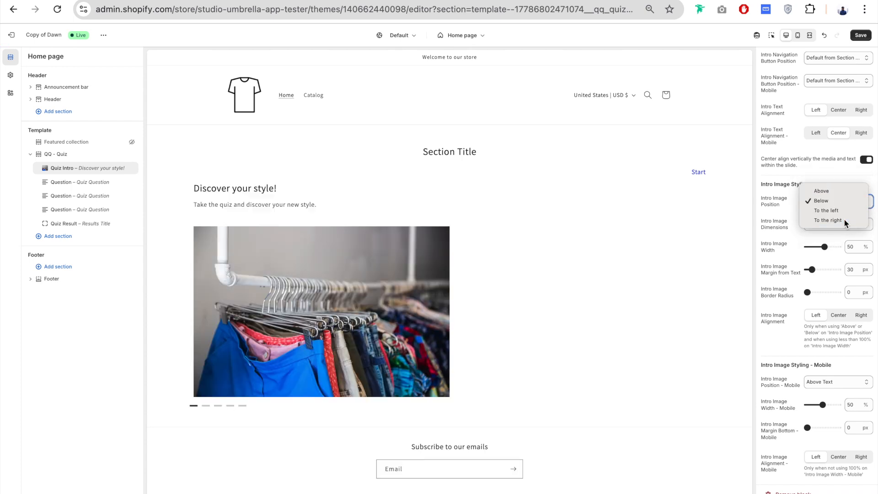
pyautogui.click(844, 220)
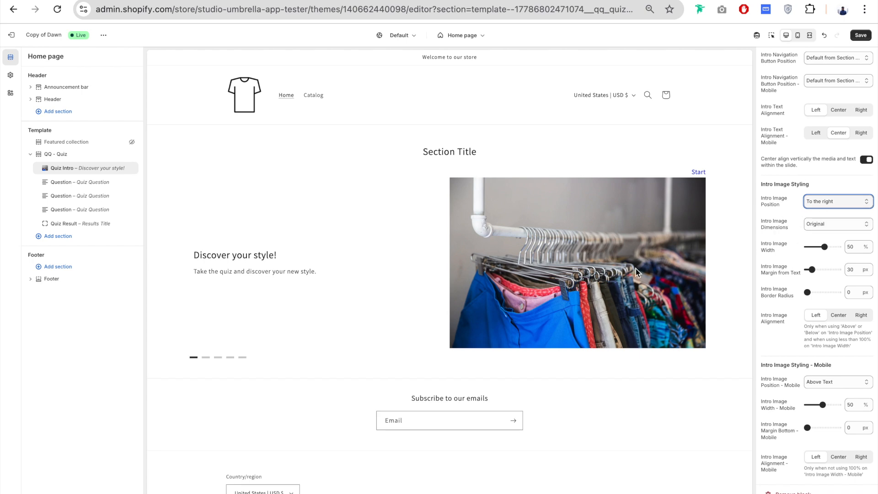
# - Try the Intro Image Dimensions Landscape, Portrait, Square, Horizontal (16x9) and Vertical (9x16), and restore Original
pyautogui.click(847, 224)
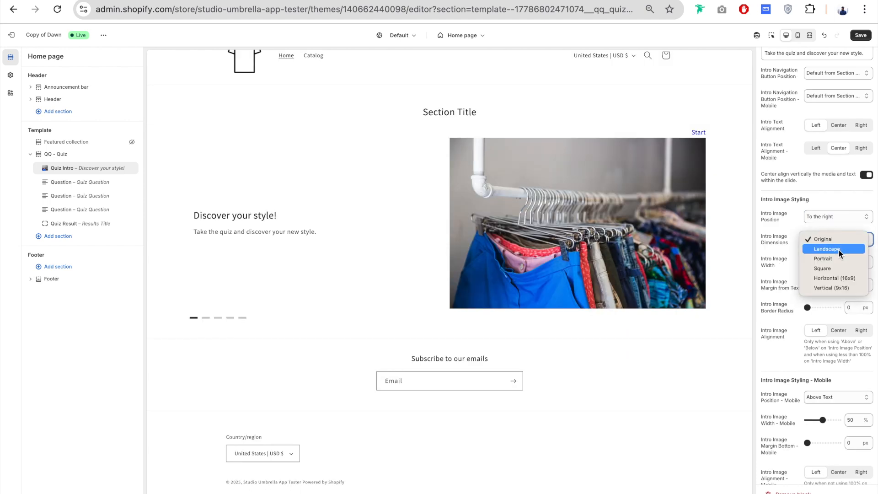
pyautogui.click(839, 249)
pyautogui.click(839, 249)
pyautogui.click(839, 249)
pyautogui.click(837, 251)
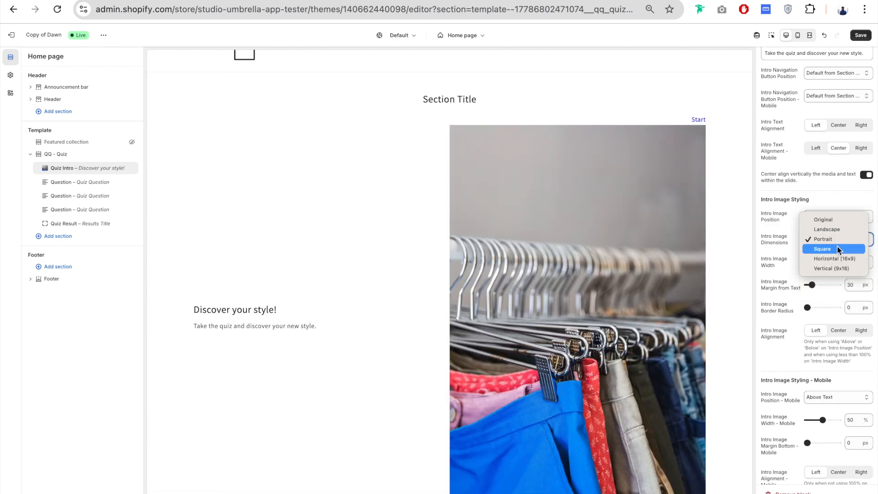
pyautogui.click(841, 250)
pyautogui.click(843, 252)
pyautogui.click(844, 251)
pyautogui.click(844, 251)
pyautogui.click(845, 250)
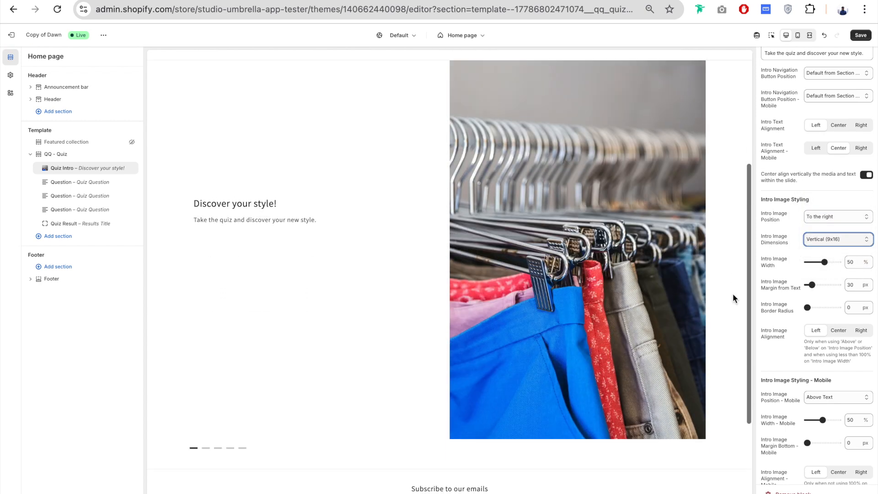
pyautogui.click(842, 239)
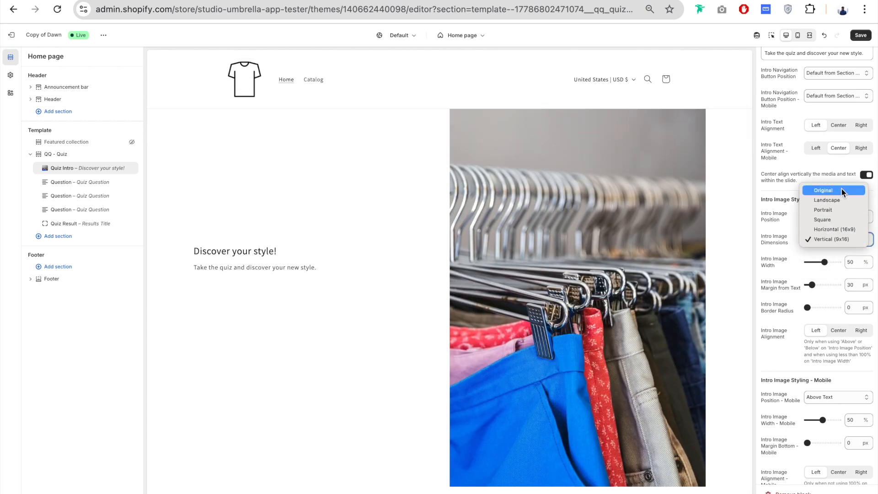
pyautogui.click(841, 189)
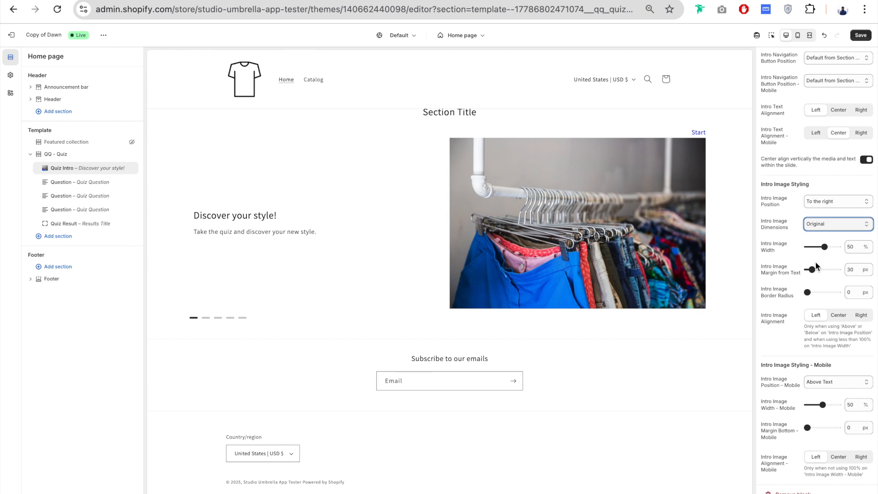
# - Set the Quiz Intro block's desktop Intro Text Alignment to Right
pyautogui.moveTo(827, 247); pyautogui.dragTo(824, 247)
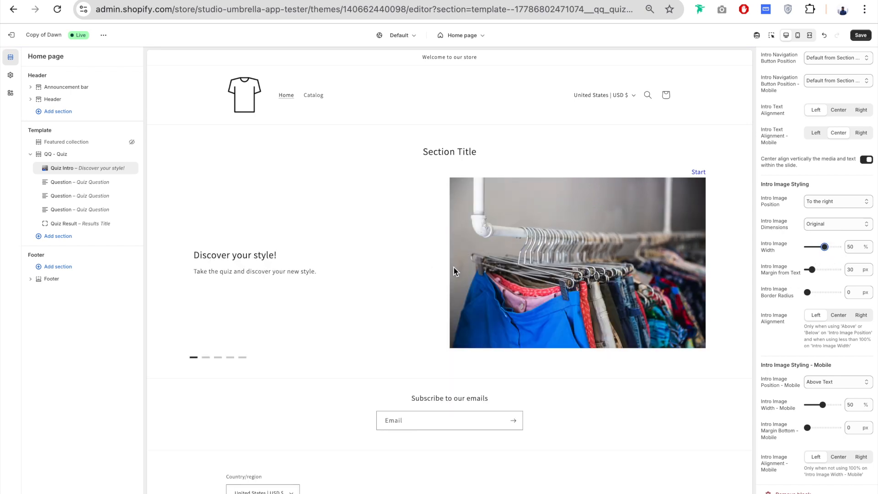
pyautogui.scroll(1, 793, 282)
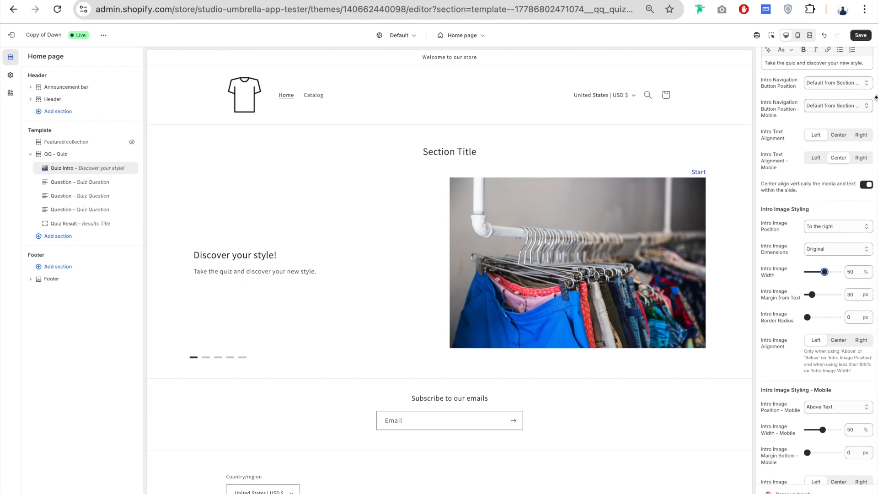
pyautogui.click(862, 138)
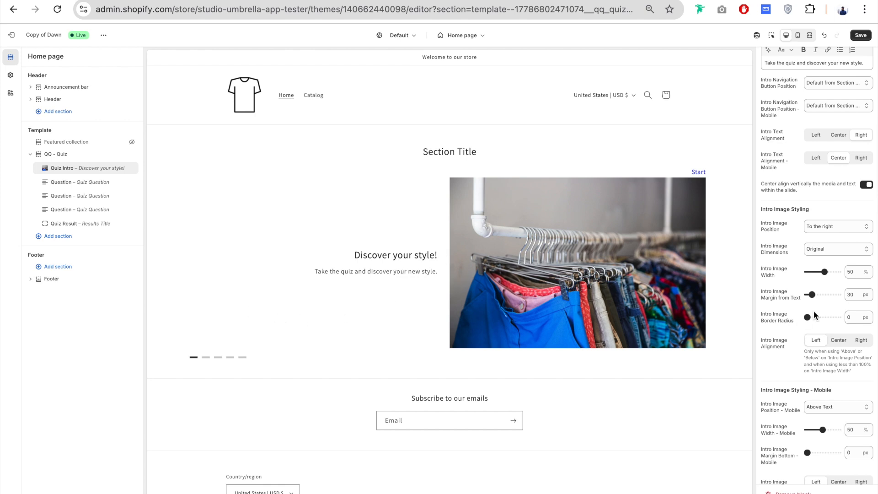
# - Try the Intro Image Margin from Text slider and set the desktop Intro Text Alignment back to Left
pyautogui.moveTo(812, 295); pyautogui.dragTo(813, 295)
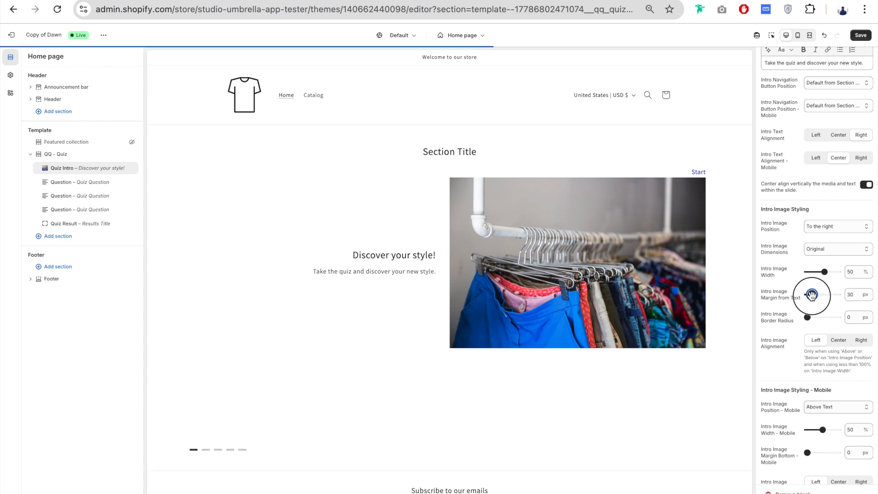
pyautogui.click(816, 138)
pyautogui.scroll(-1, 780, 240)
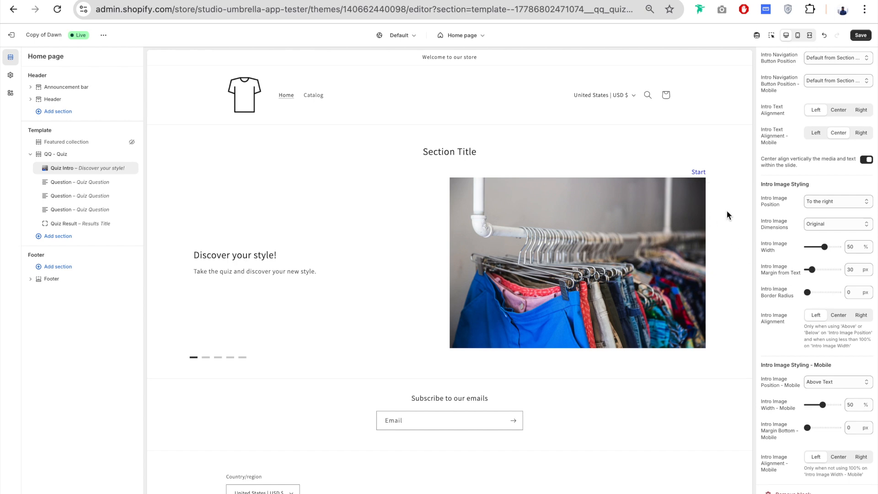
# - Try a larger Intro Image Border Radius and return it to 0 px
pyautogui.click(810, 291)
pyautogui.moveTo(812, 291); pyautogui.dragTo(818, 292)
pyautogui.moveTo(818, 292); pyautogui.dragTo(796, 291)
pyautogui.scroll(1, 838, 222)
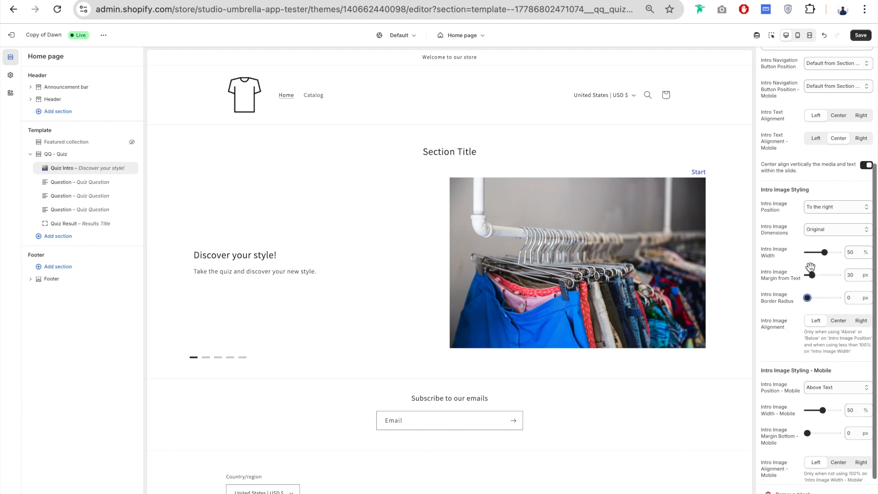
# - Try Intro Image Position Above with Intro Image Alignment Center, Right and Left, and restore the position To the right
pyautogui.click(838, 222)
pyautogui.click(828, 191)
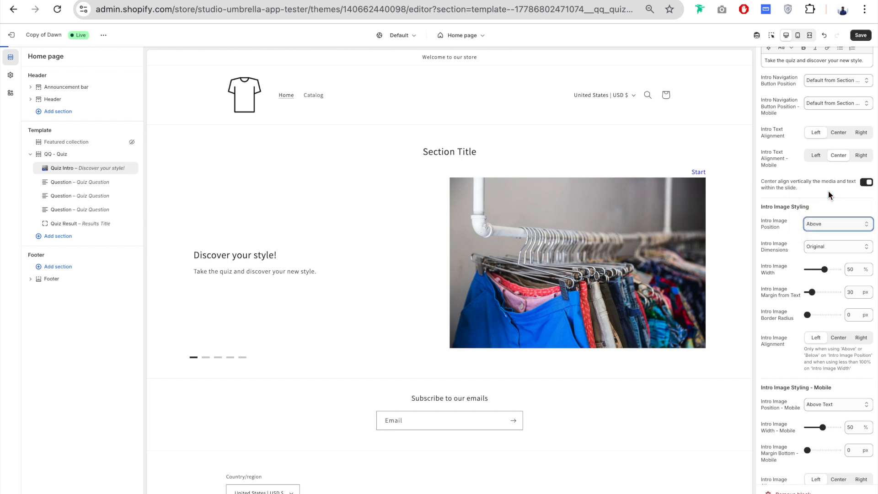
pyautogui.click(840, 341)
pyautogui.click(861, 338)
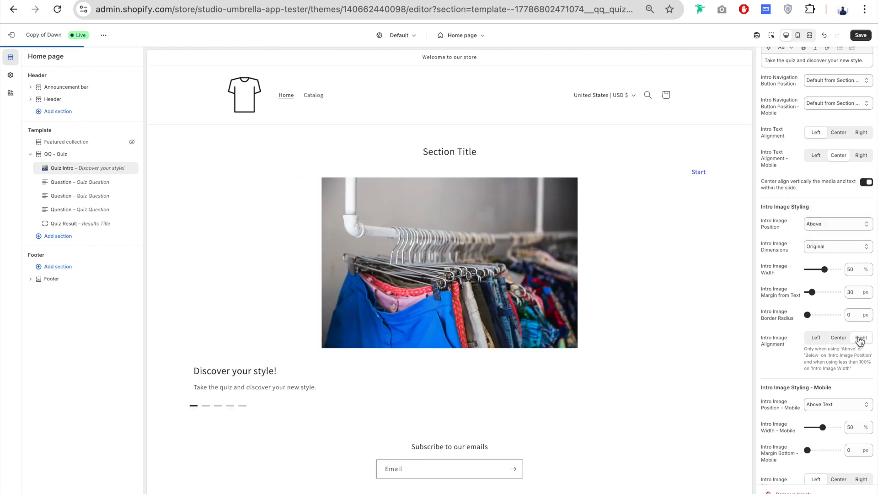
pyautogui.click(820, 339)
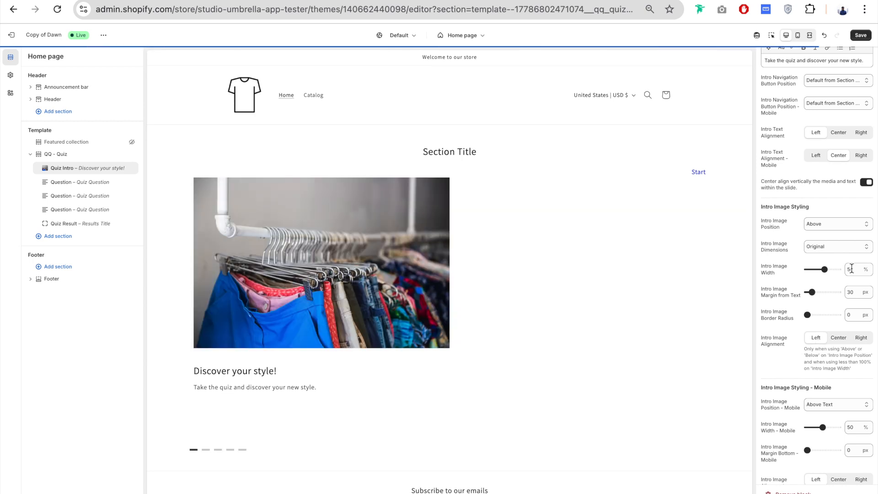
pyautogui.click(835, 223)
pyautogui.click(842, 254)
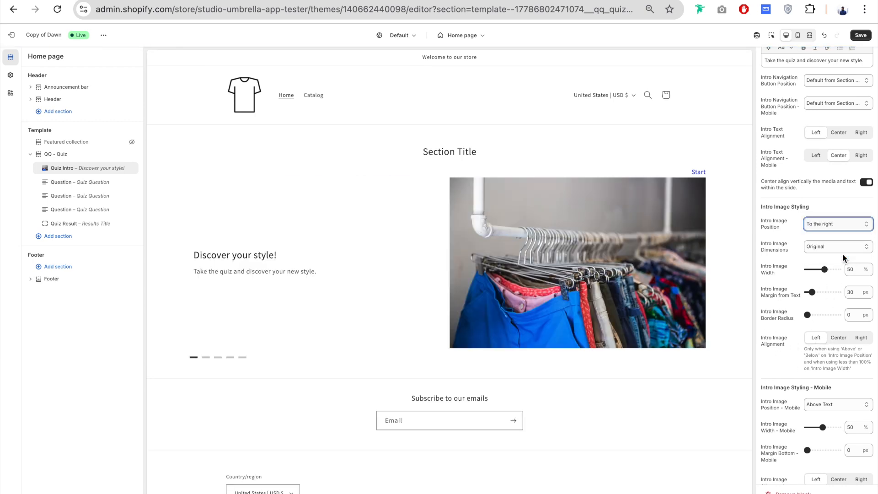
pyautogui.scroll(-1, 787, 362)
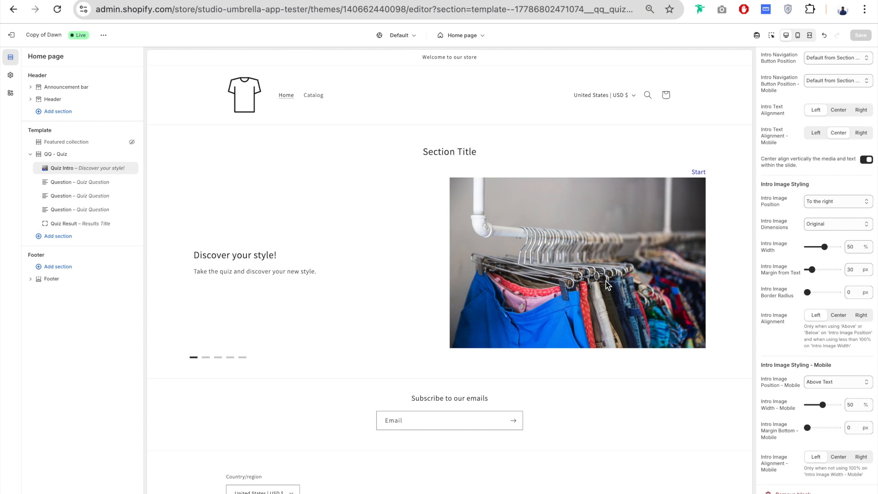
# - Open the first Question block and set its Question Image to the young-female photo from the store's files
pyautogui.click(60, 183)
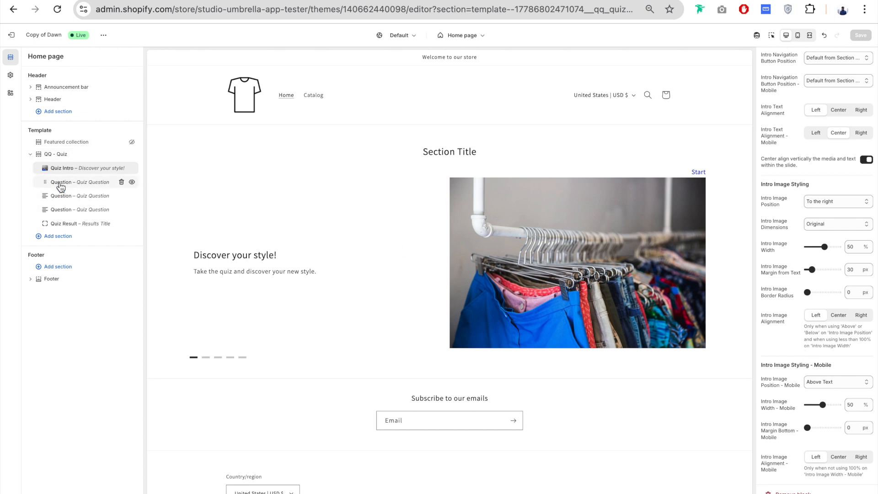
pyautogui.scroll(4, 844, 295)
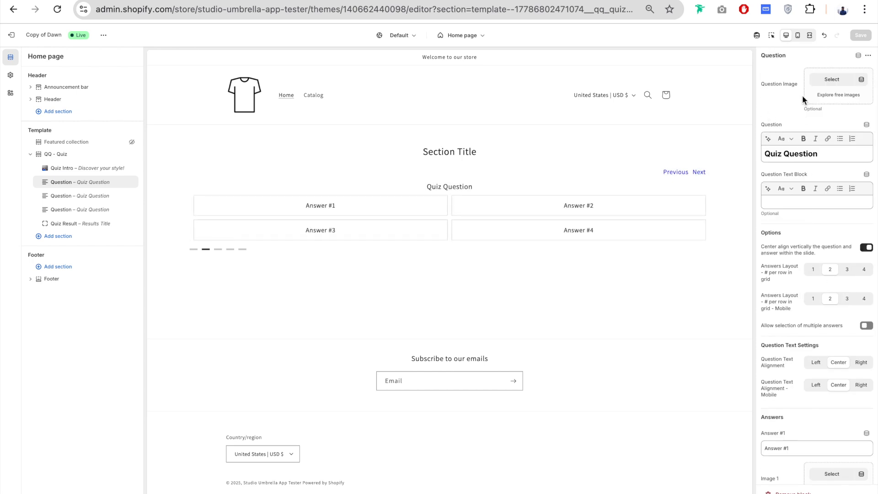
pyautogui.click(830, 81)
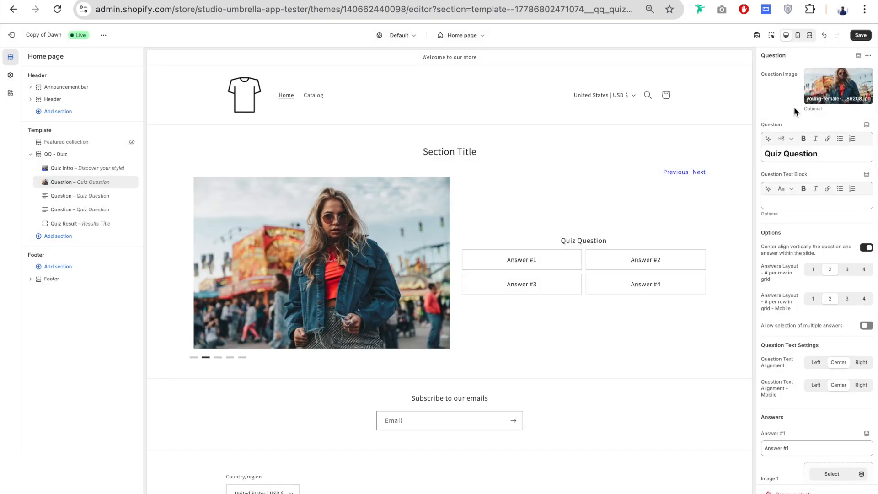
pyautogui.scroll(-1, 795, 107)
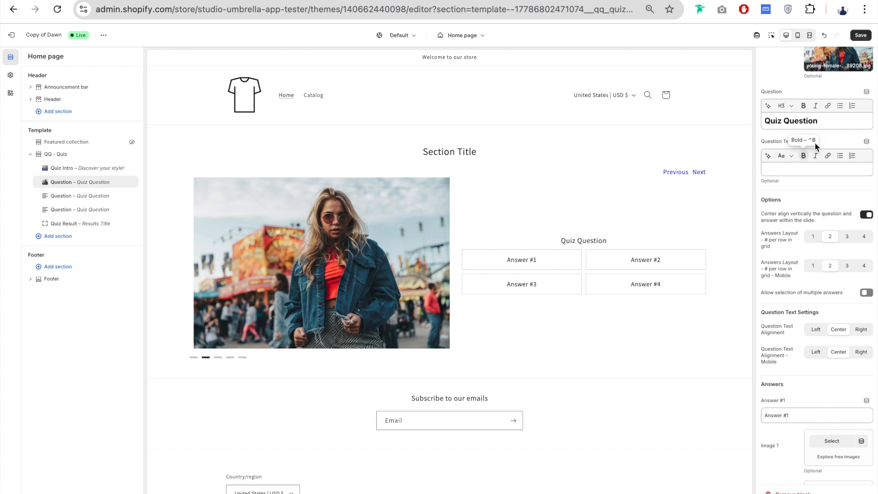
# - Set the Question to "What's your go-to outfit for a casual day out?" and the Question Text Block to "What's your mood?"
pyautogui.moveTo(820, 121); pyautogui.dragTo(768, 121)
pyautogui.write("What's your go-to outfit for a casual day out?")
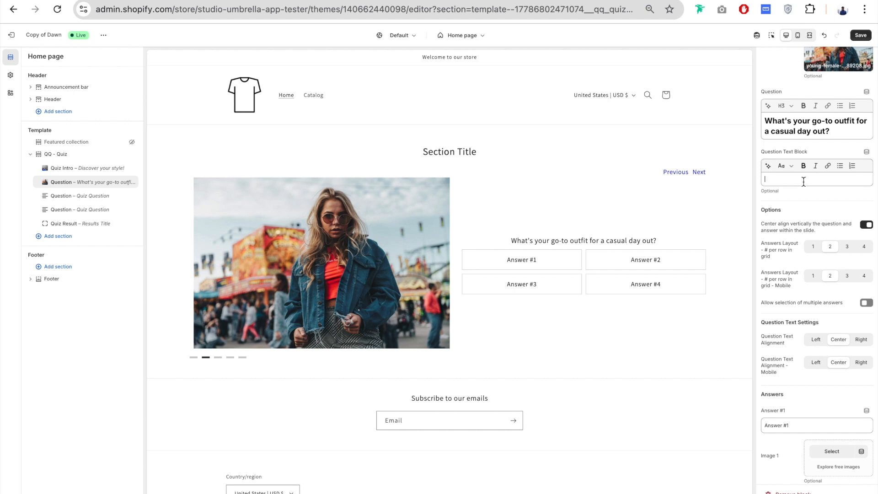
pyautogui.write("What's your mood?")
pyautogui.scroll(-1, 801, 174)
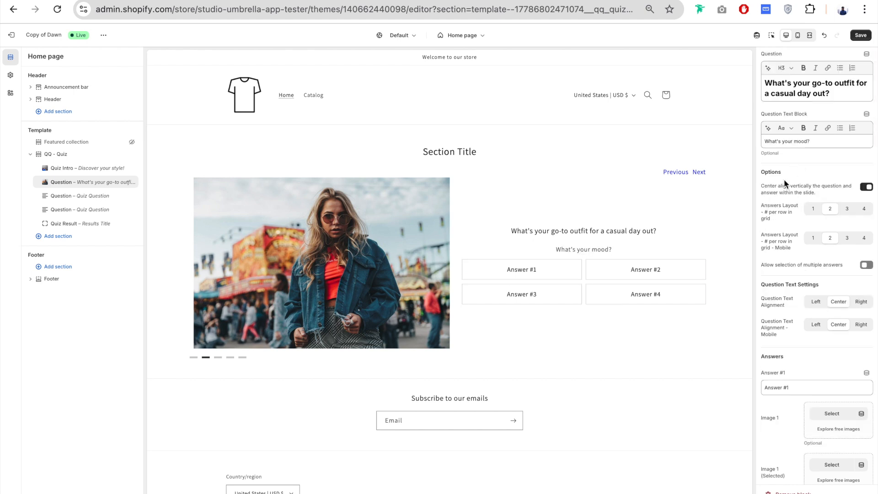
# - Switch the vertical centering of the question and answers off and back on
pyautogui.scroll(-1, 783, 183)
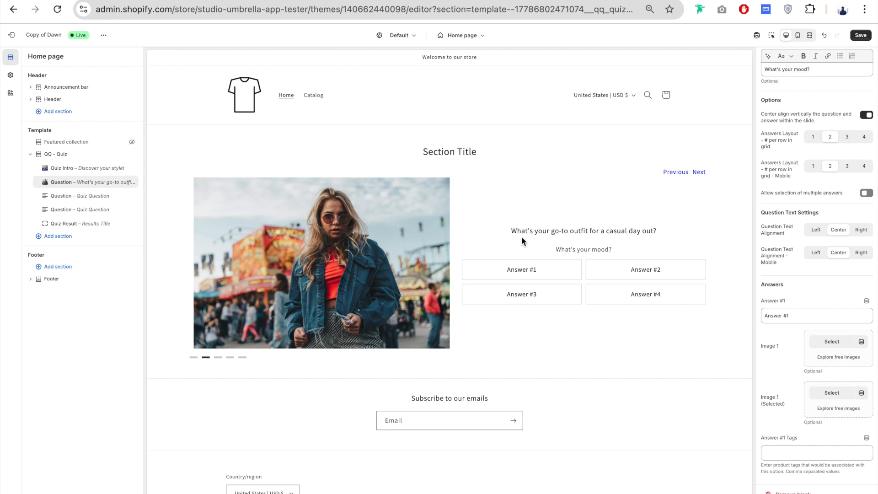
pyautogui.click(868, 116)
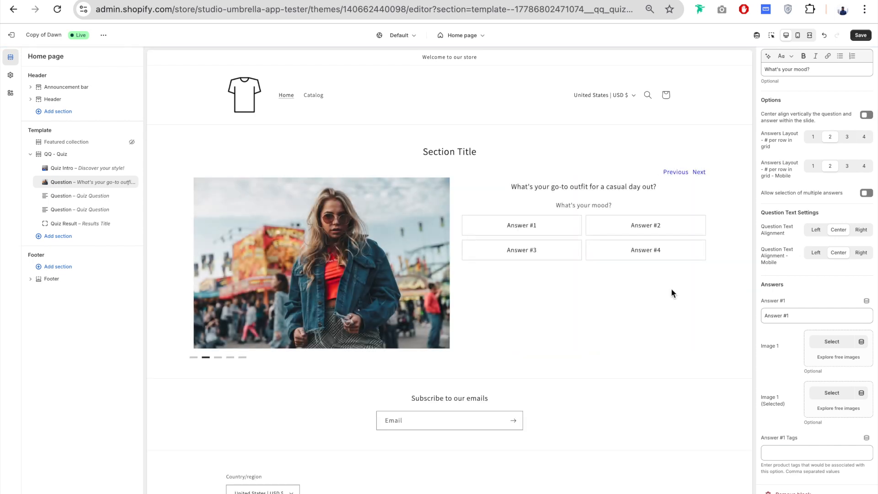
pyautogui.click(869, 116)
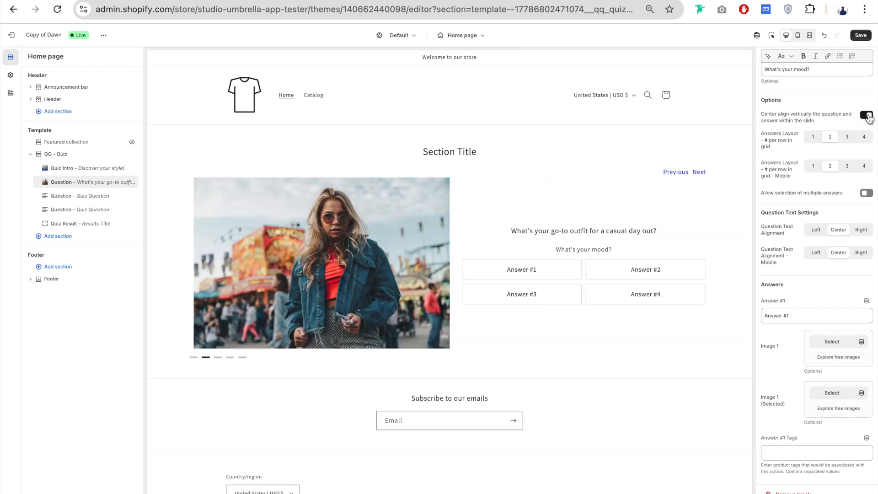
# - Try 4 answers per row in the desktop Answers Layout and restore 2
pyautogui.scroll(-1, 777, 135)
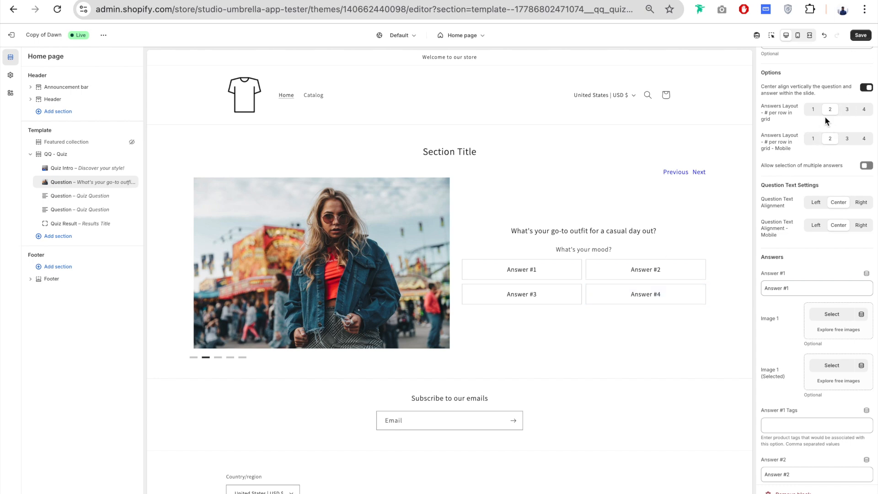
pyautogui.click(864, 112)
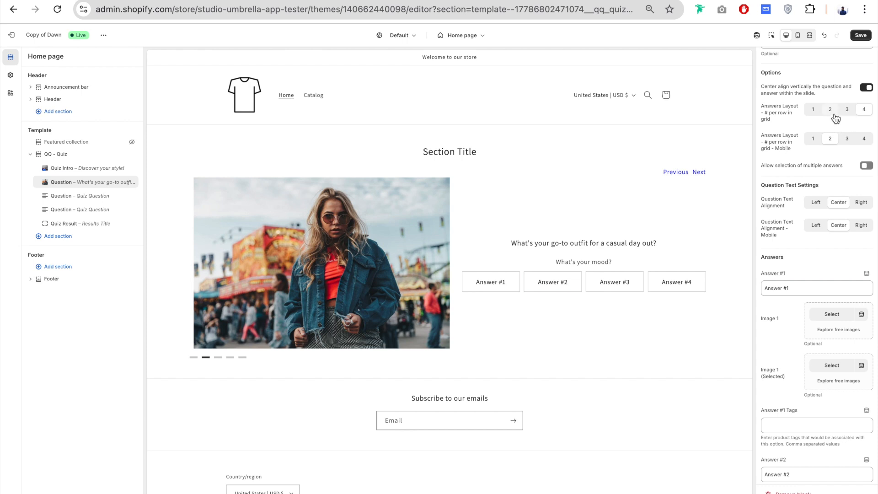
pyautogui.click(831, 109)
# - Test picking Answer #3 in the preview and turn on selection of multiple answers for the question
pyautogui.scroll(-1, 781, 110)
pyautogui.scroll(-1, 781, 113)
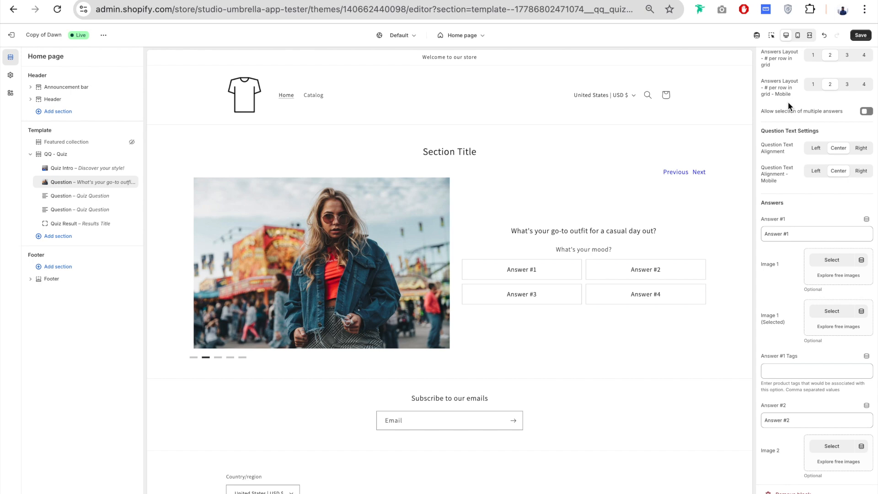
pyautogui.scroll(-2, 788, 109)
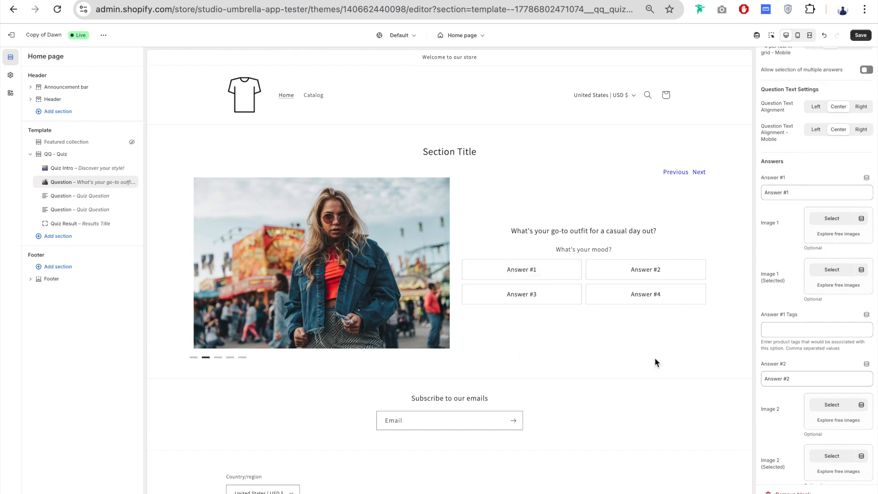
pyautogui.click(527, 295)
pyautogui.scroll(-1, 815, 77)
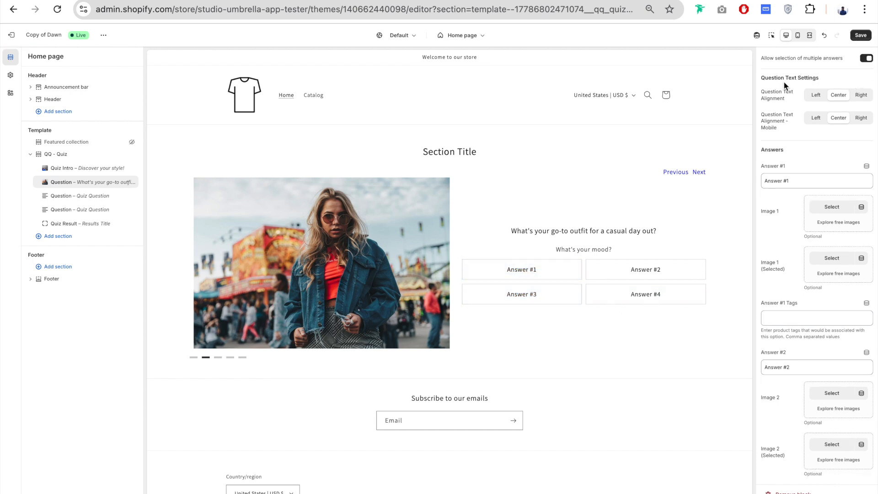
# - Try Left and Right for the desktop Question Text Alignment and restore Center
pyautogui.scroll(-2, 784, 81)
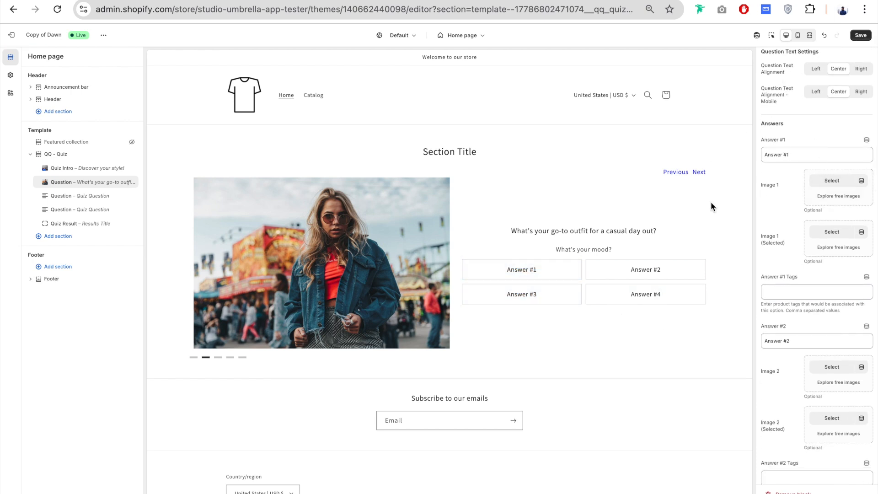
pyautogui.click(817, 70)
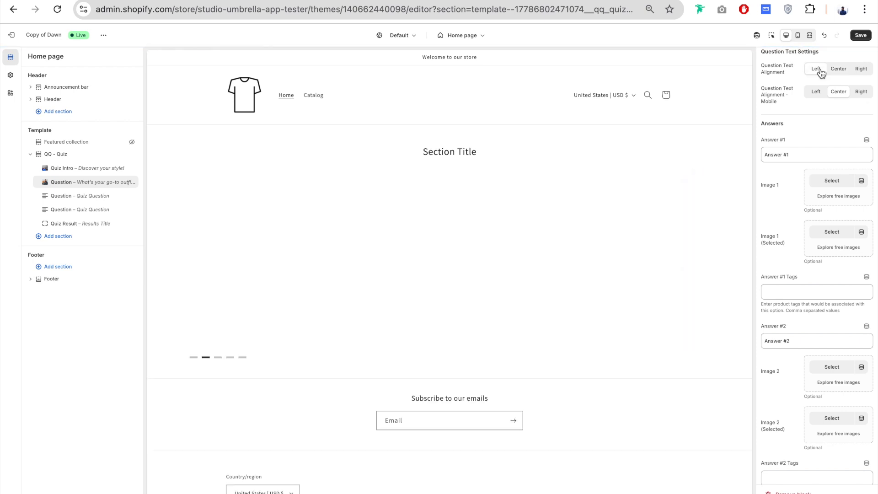
pyautogui.click(861, 69)
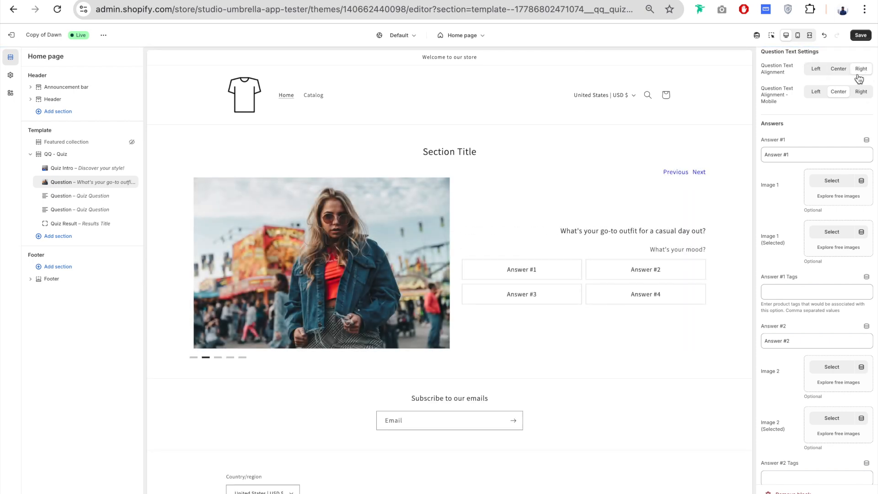
pyautogui.click(841, 70)
# - Set Answer #1 to "Comfy jeans and t-shirt" and give it shirt.png as Image 1
pyautogui.scroll(-1, 783, 81)
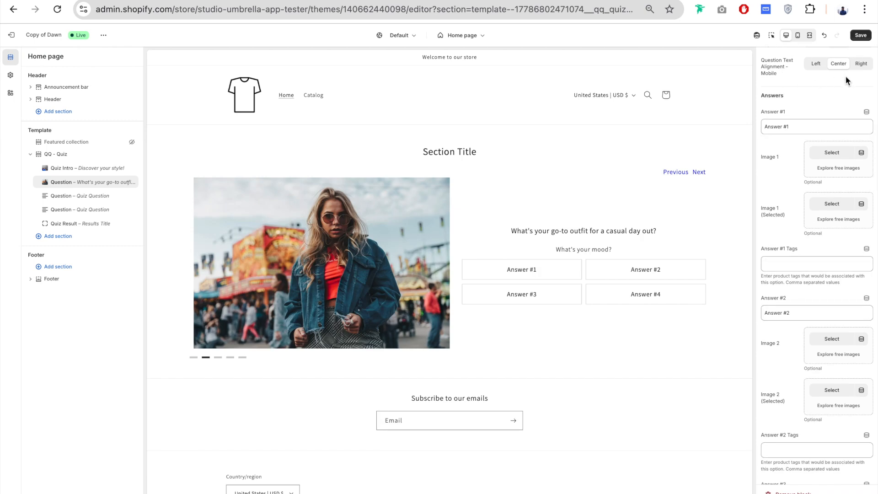
pyautogui.scroll(-3, 778, 94)
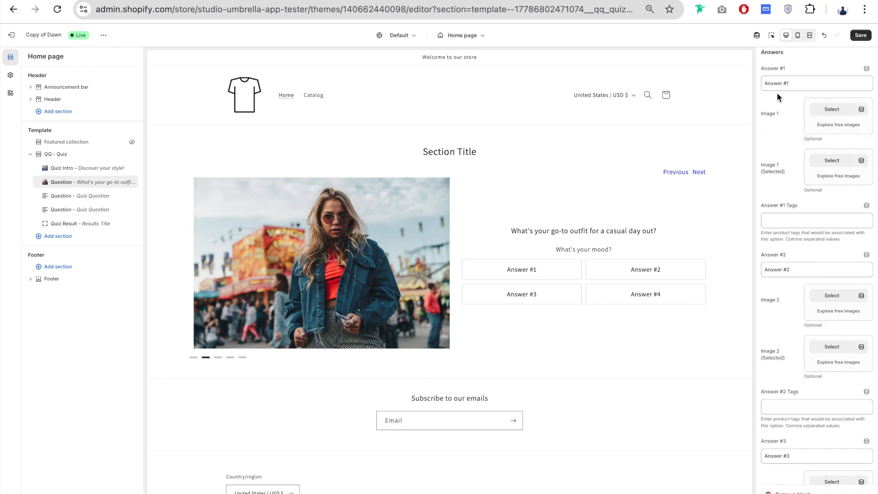
pyautogui.scroll(1, 778, 93)
pyautogui.scroll(1, 778, 92)
pyautogui.tripleClick(788, 91)
pyautogui.write('Comfy jeans and t-shirt')
pyautogui.scroll(-1, 783, 133)
pyautogui.hotkey('ctrl', 'a')
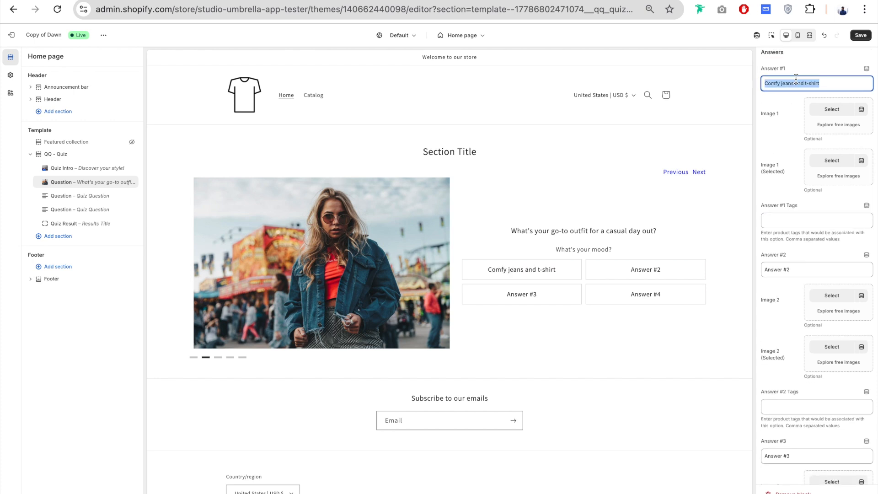
pyautogui.scroll(-1, 781, 131)
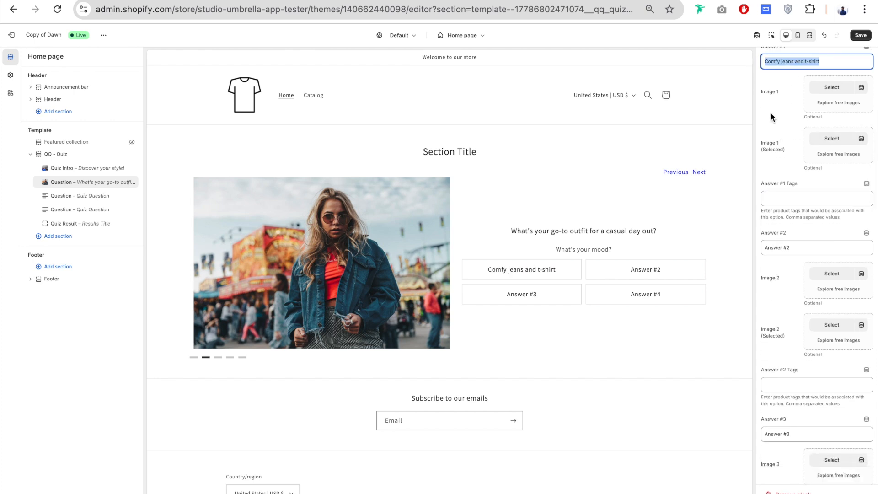
pyautogui.click(831, 87)
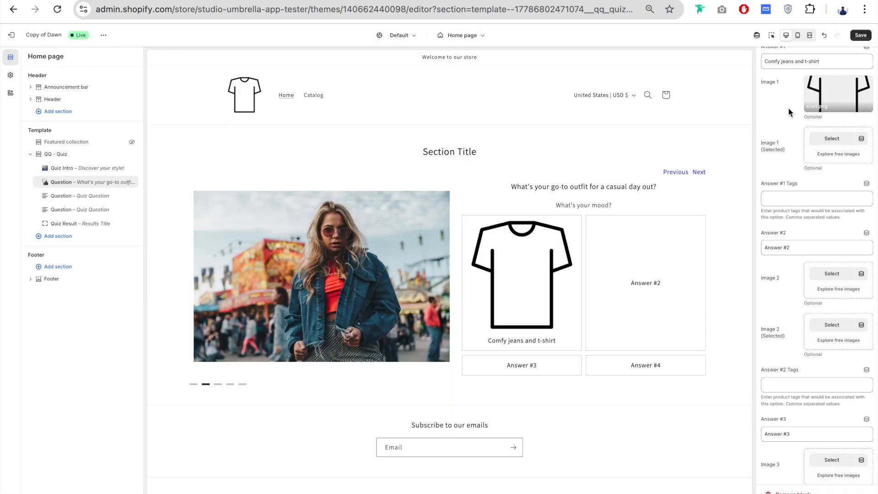
# - Try selected.png as Image 1 (Selected), test the answer in the preview, and remove that image
pyautogui.scroll(-1, 780, 145)
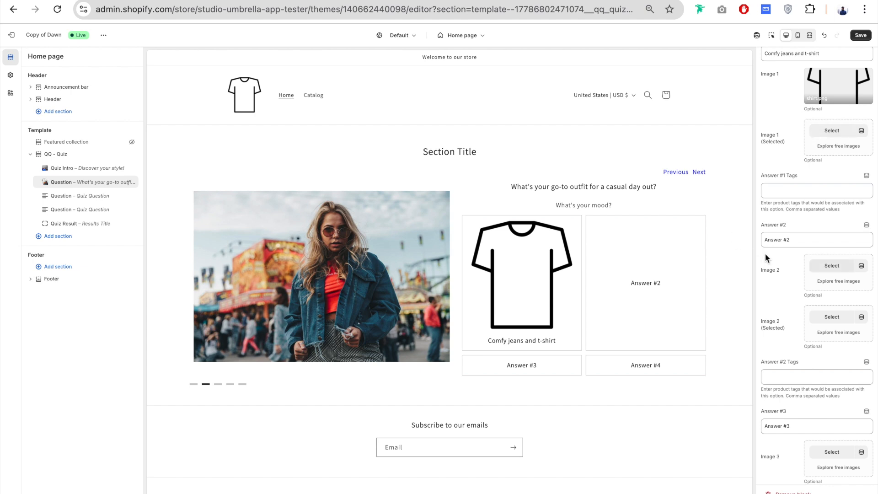
pyautogui.click(832, 130)
pyautogui.click(270, 229)
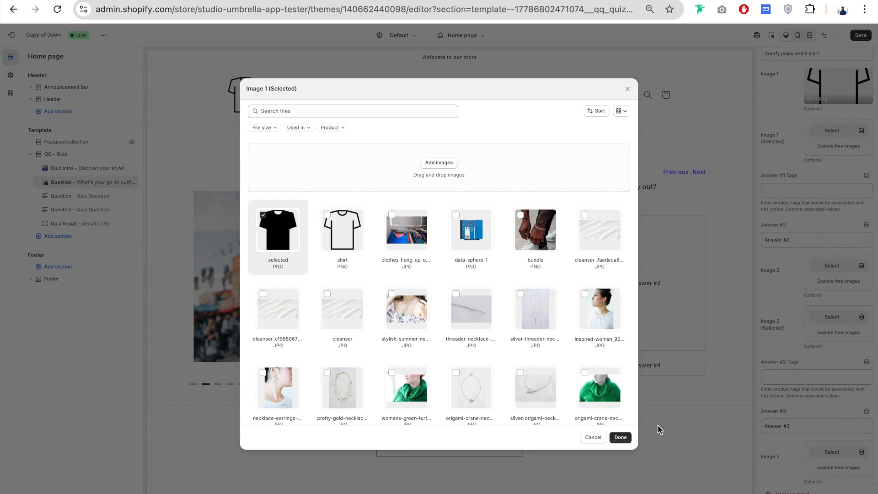
pyautogui.click(621, 437)
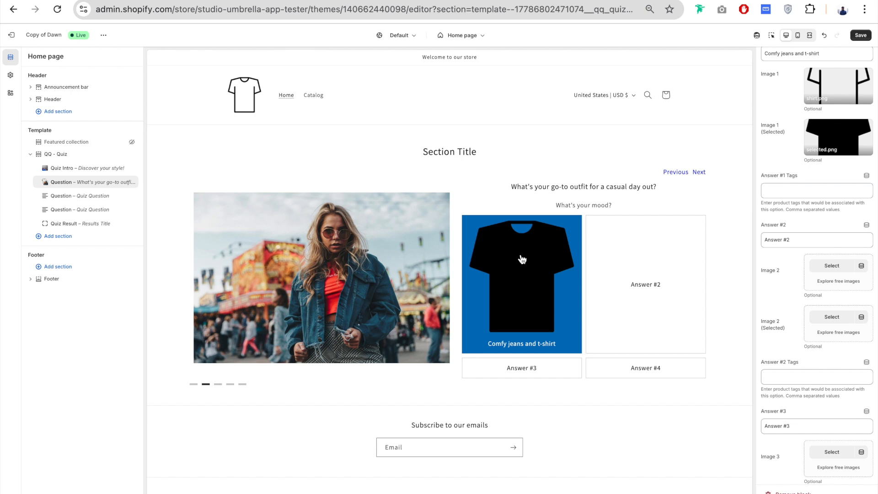
pyautogui.click(841, 140)
pyautogui.click(795, 207)
# - Enter "jeans" as the product tag in Answer #1 Tags
pyautogui.scroll(-1, 769, 106)
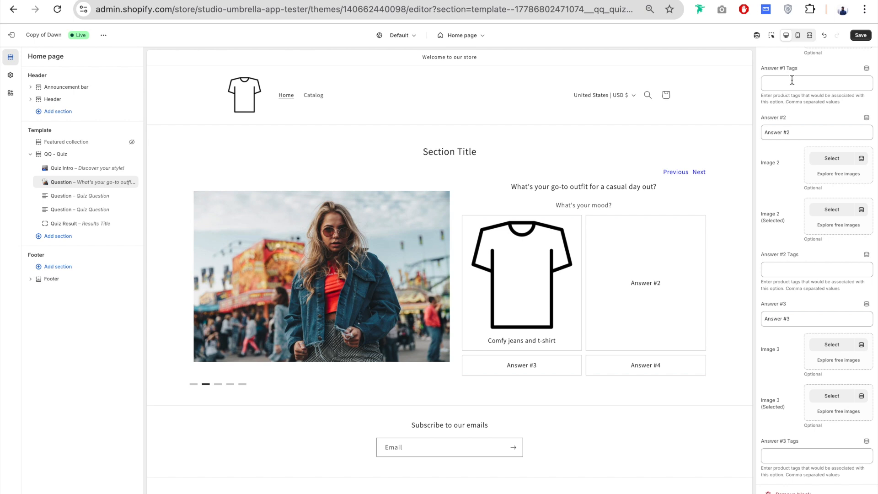
pyautogui.click(785, 84)
pyautogui.write('jeans')
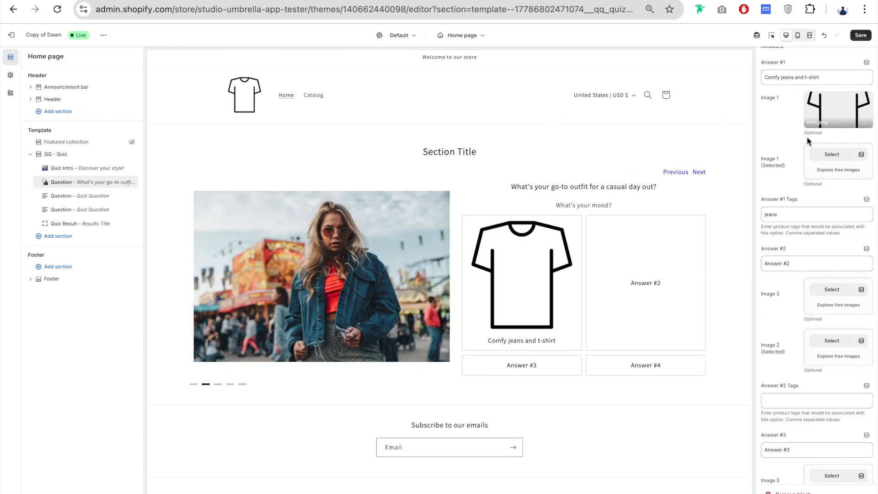
pyautogui.moveTo(784, 215); pyautogui.dragTo(759, 215)
pyautogui.click(781, 228)
pyautogui.moveTo(778, 214); pyautogui.dragTo(763, 215)
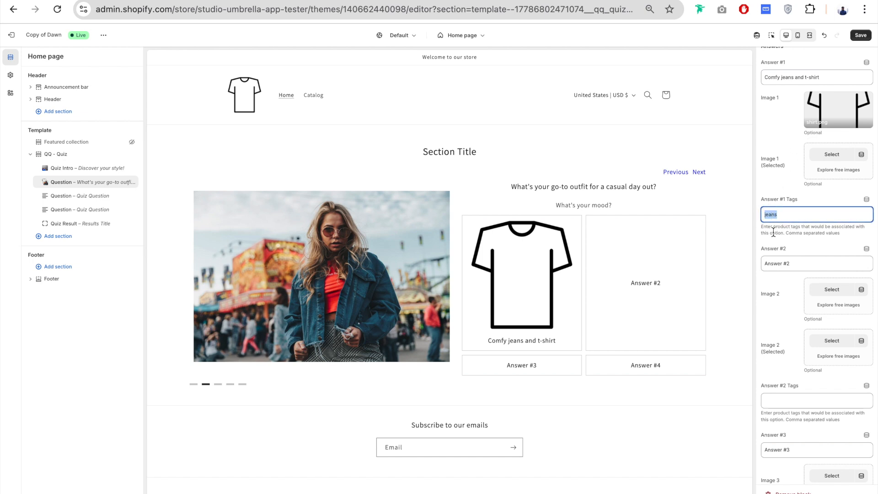
# - Set Answer #2 to "A flowy dress with cute sandals" and enter "woman" as its product tag
pyautogui.scroll(-2, 773, 215)
pyautogui.moveTo(794, 203); pyautogui.dragTo(763, 203)
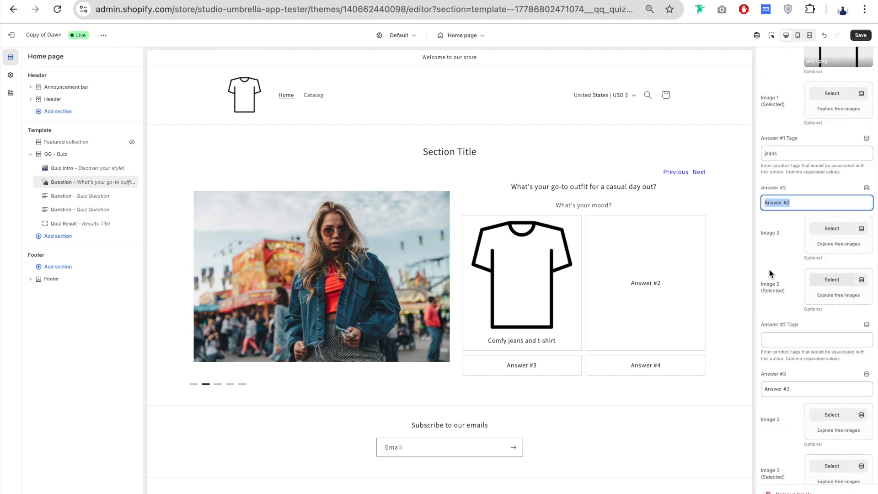
pyautogui.write('A flowy dress with cute sandals')
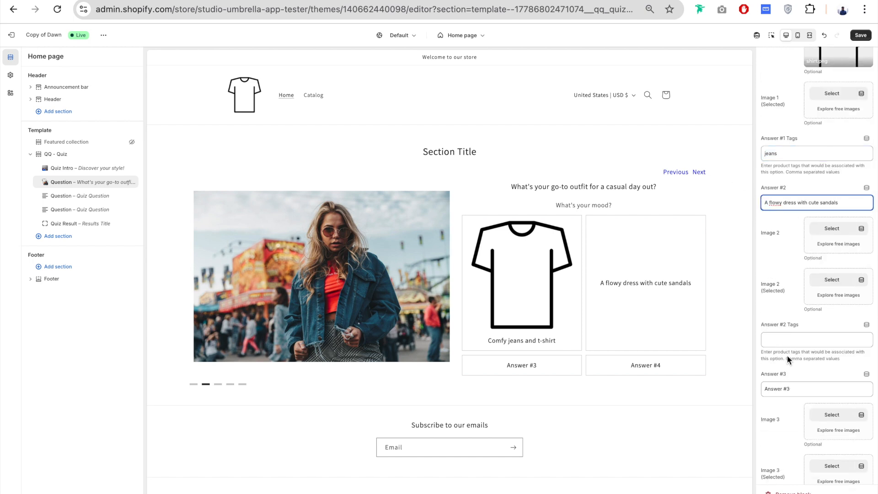
pyautogui.click(807, 339)
pyautogui.write('woman')
pyautogui.scroll(-3, 785, 241)
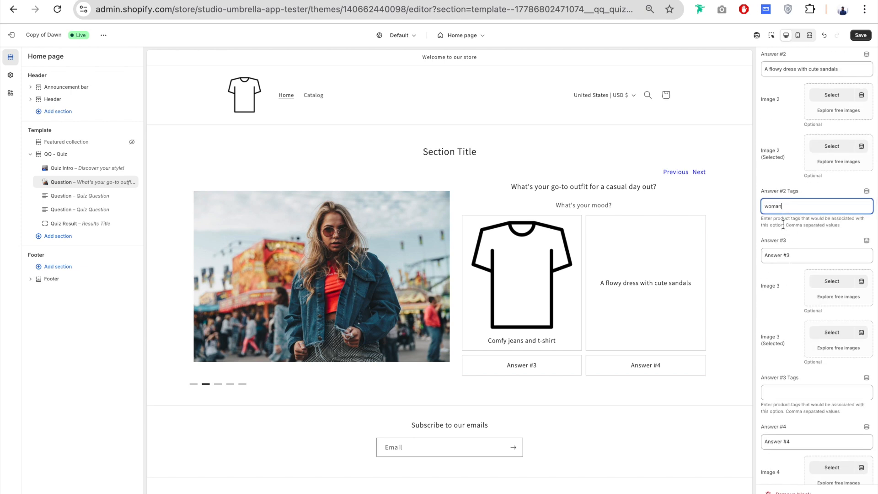
# - Remove the shirt image from Image 1 of Answer #1
pyautogui.scroll(5, 783, 224)
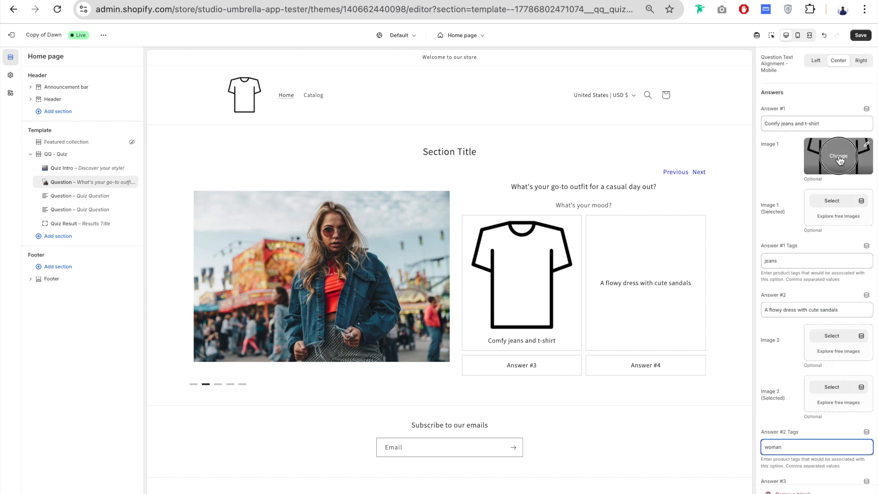
pyautogui.click(840, 158)
pyautogui.click(794, 226)
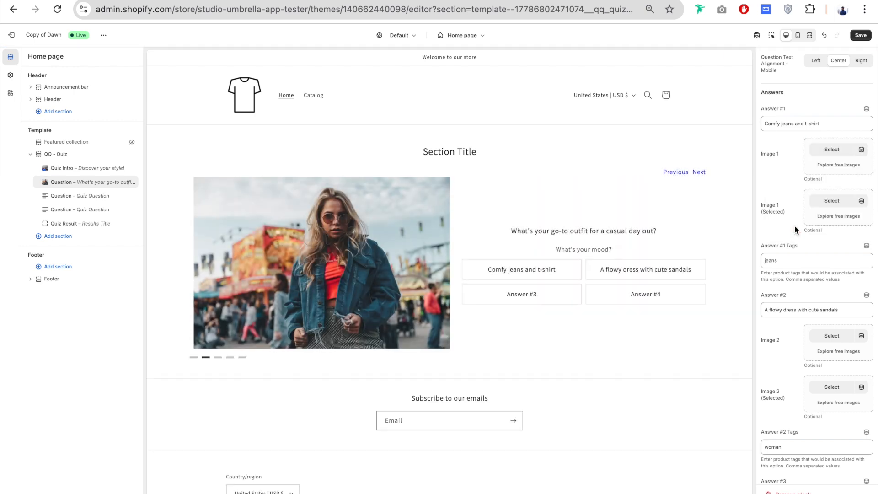
# - Set the Answer #3 text to "Bold statement pieces that stand out"
pyautogui.scroll(-5, 772, 241)
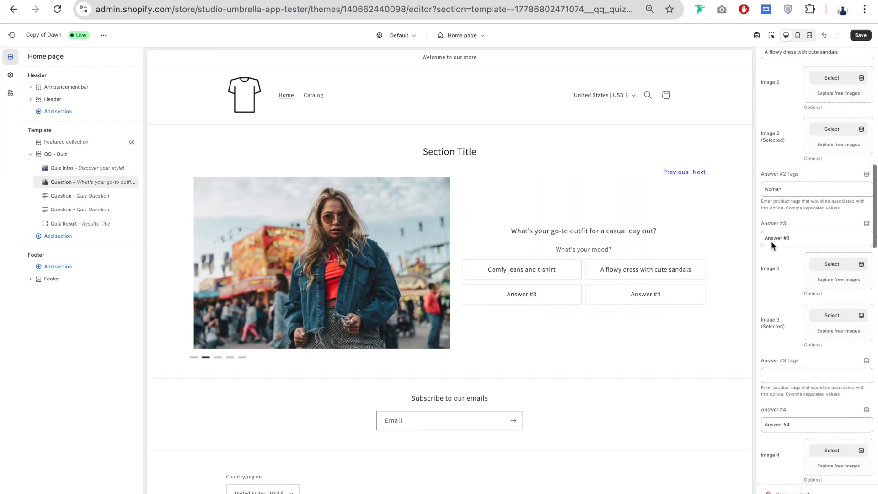
pyautogui.scroll(-1, 772, 241)
pyautogui.tripleClick(795, 170)
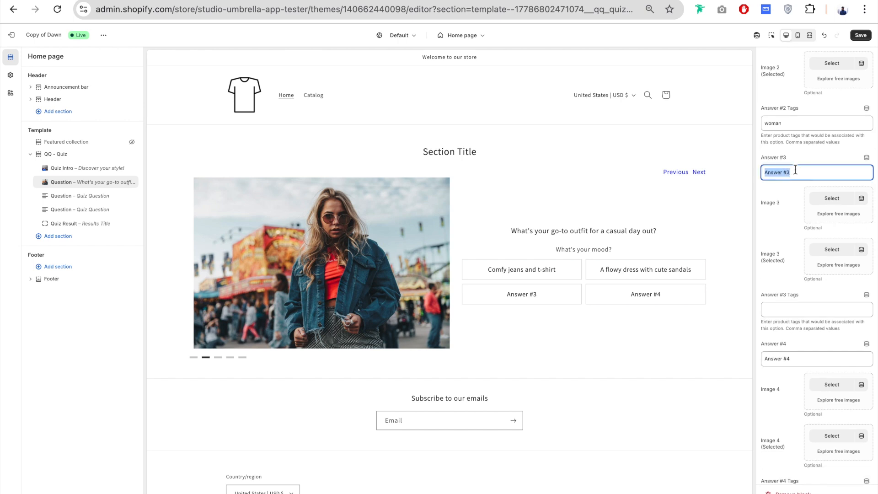
pyautogui.write('Bold statement pieces that stand out')
# - Enter "tshirt" as the only product tag in Answer #3 Tags
pyautogui.click(808, 309)
pyautogui.write('all')
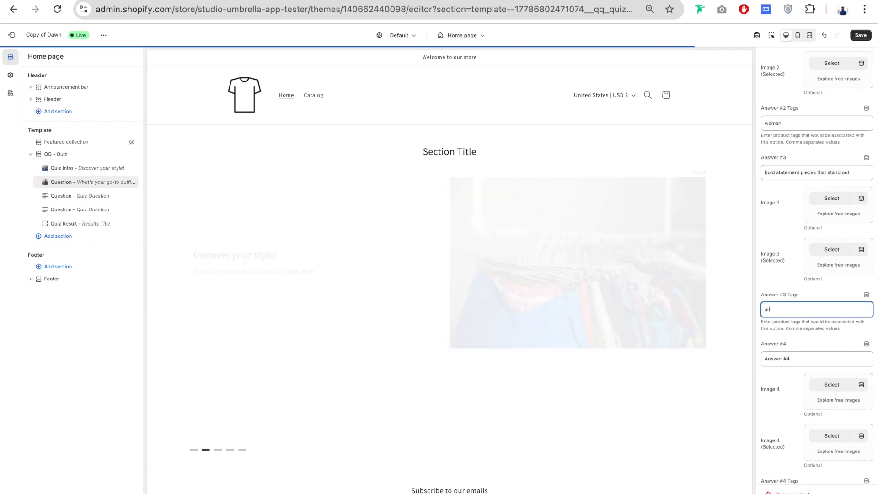
pyautogui.hotkey('ctrl', 'a')
pyautogui.write('tshirt')
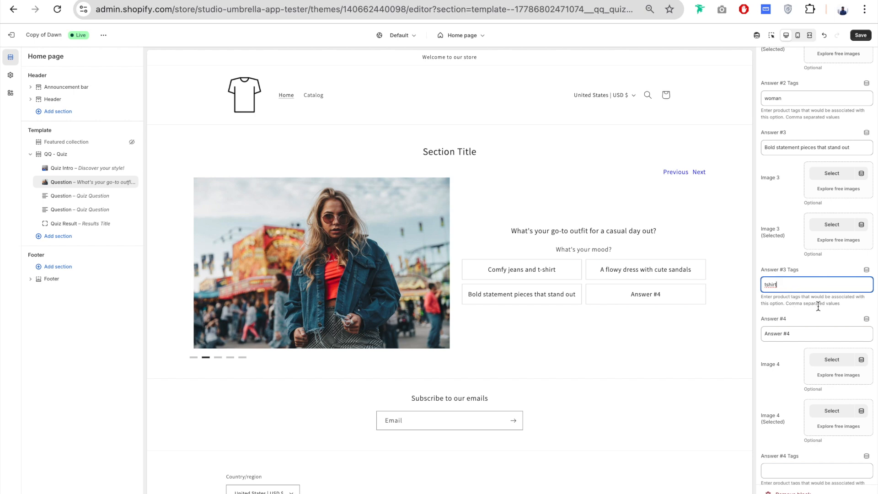
pyautogui.write(',all')
pyautogui.scroll(-1, 819, 312)
pyautogui.press('BackSpace')
pyautogui.press('BackSpace')
pyautogui.press('BackSpace')
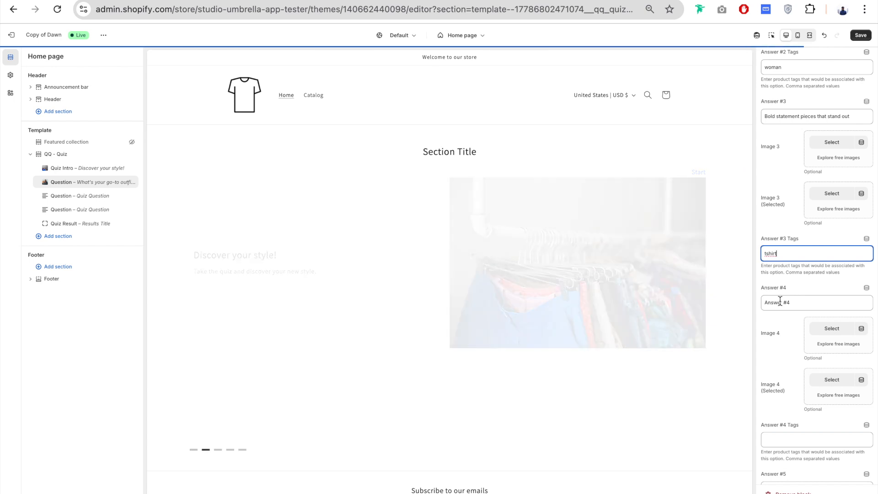
# - Set Answer #4 to "Sporty Joggers and a hoodie" and enter "sport" as its product tag
pyautogui.scroll(-2, 778, 300)
pyautogui.tripleClick(796, 210)
pyautogui.write('Sporty Joggers and a hoodie')
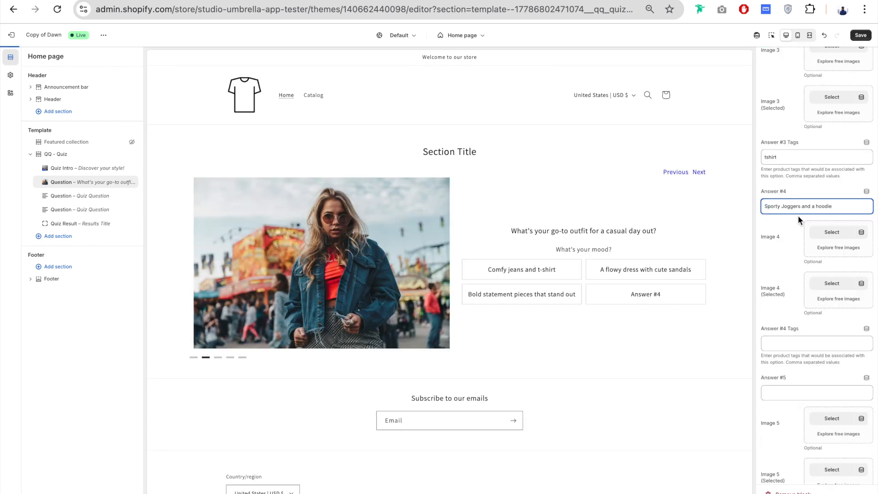
pyautogui.click(798, 344)
pyautogui.write('sport')
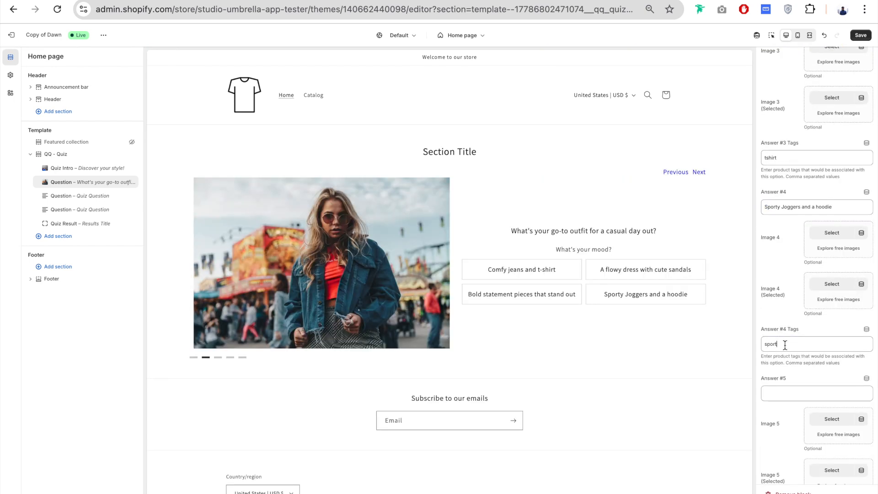
# - Try clearing the Answer #4 text to drop that answer from the preview, and undo the removal
pyautogui.scroll(-1, 785, 336)
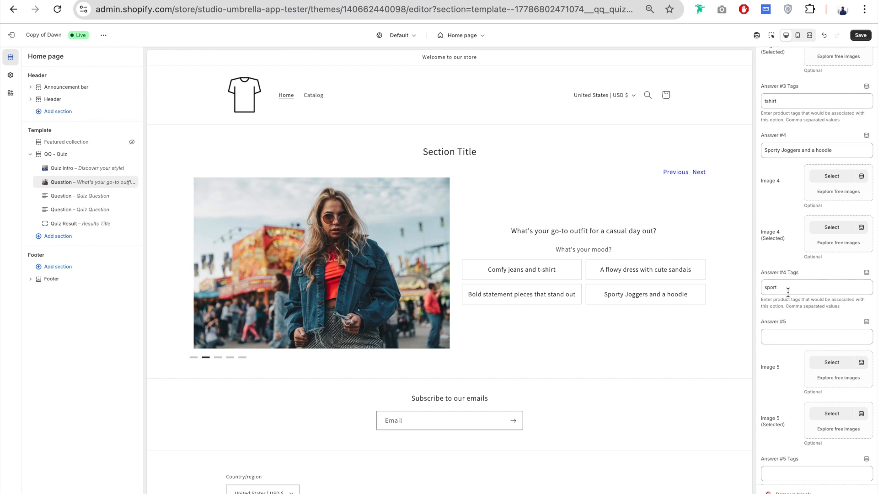
pyautogui.scroll(-6, 788, 292)
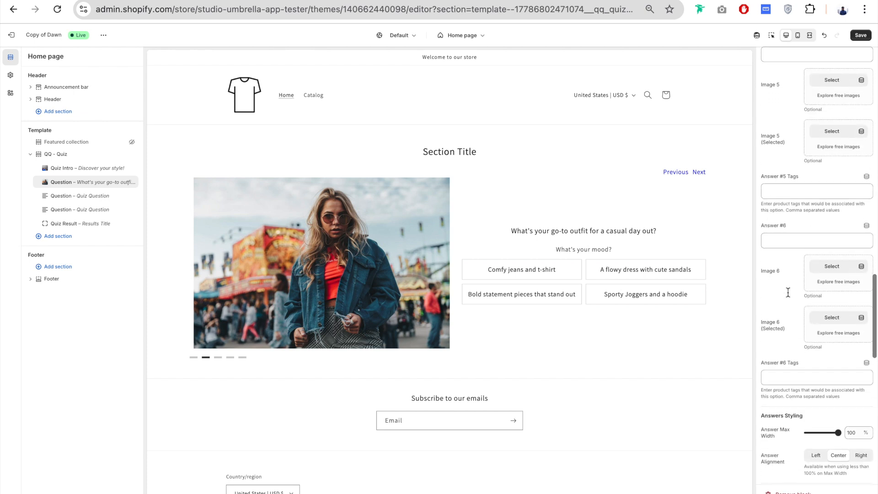
pyautogui.scroll(7, 789, 292)
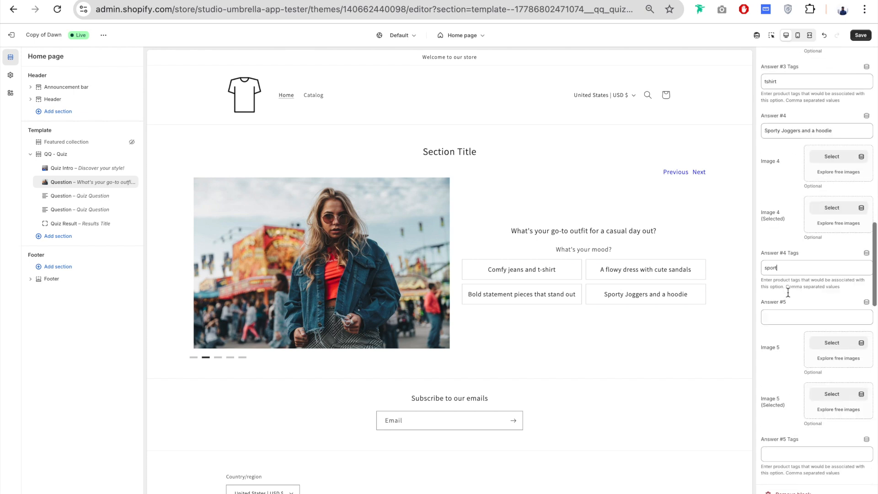
pyautogui.tripleClick(795, 221)
pyautogui.press('BackSpace')
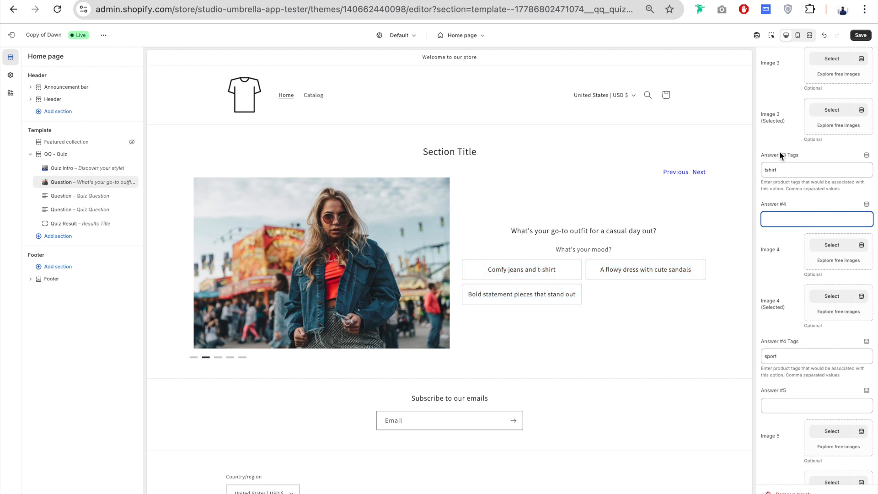
pyautogui.click(825, 36)
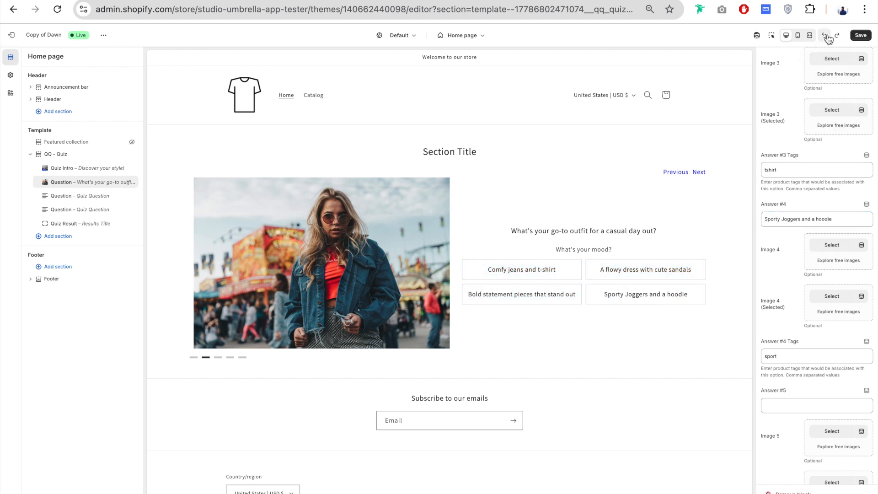
# - Set the desktop Answer Max Width under Answers Styling to 70%
pyautogui.scroll(-12, 804, 169)
pyautogui.scroll(-1, 803, 172)
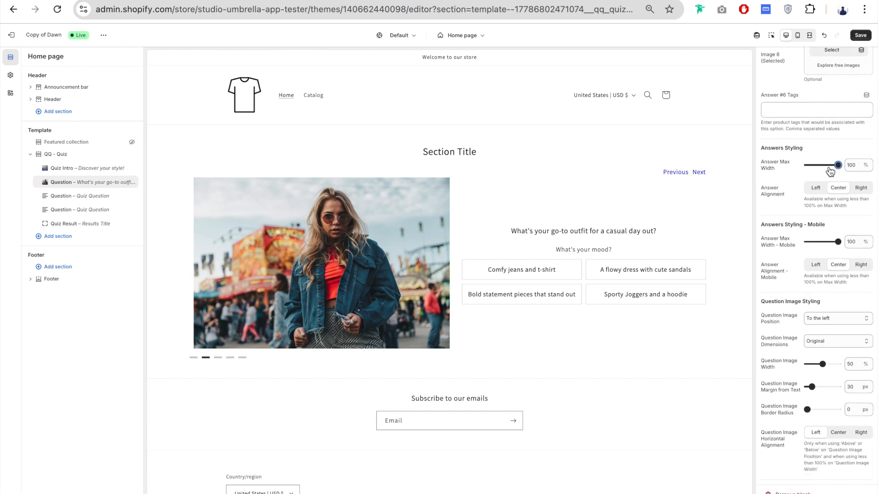
pyautogui.moveTo(837, 165); pyautogui.dragTo(829, 166)
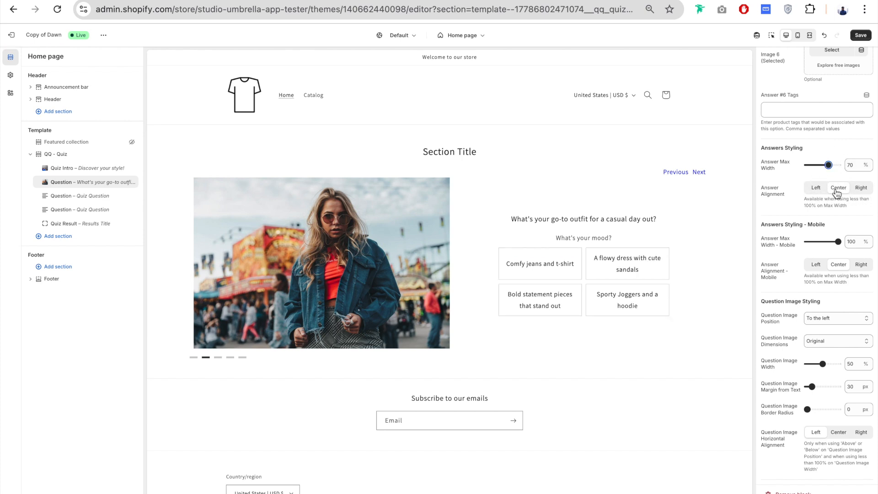
# - Try Left and Right for the desktop Answer Alignment and restore Center
pyautogui.click(818, 190)
pyautogui.click(861, 188)
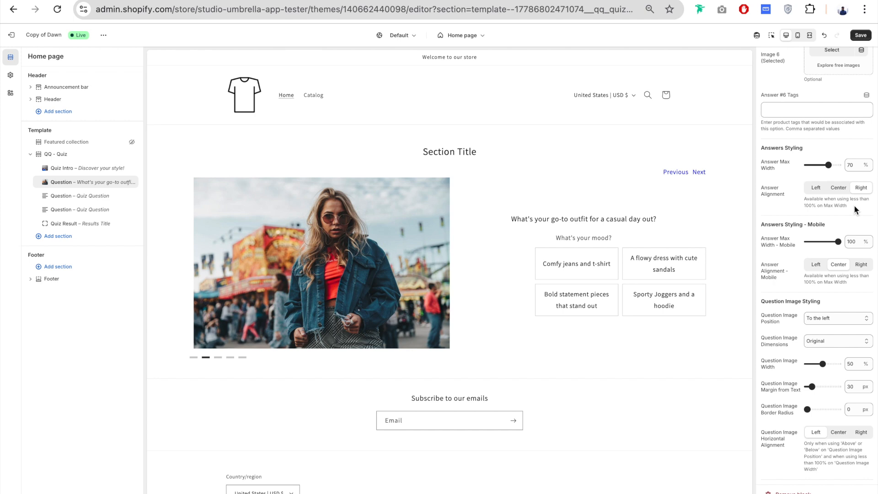
pyautogui.click(842, 188)
# - Try "To the right" as the desktop Question Image Position and restore "To the left"
pyautogui.scroll(-2, 789, 234)
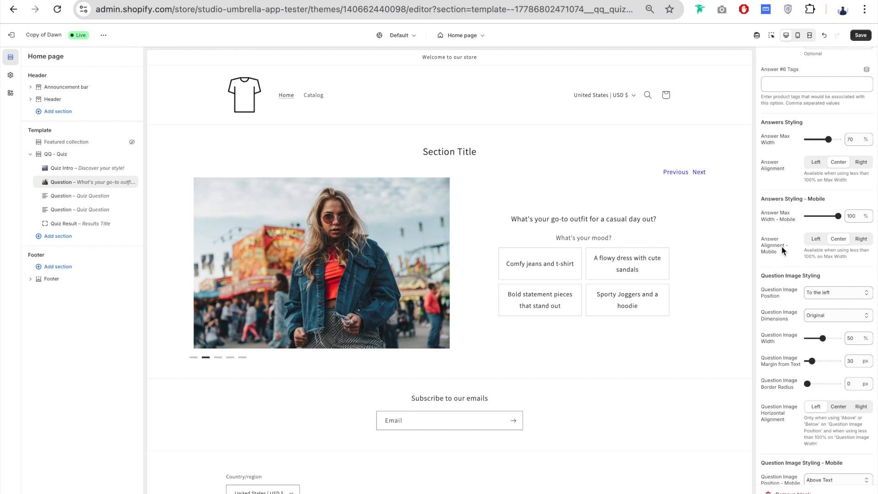
pyautogui.scroll(-4, 762, 191)
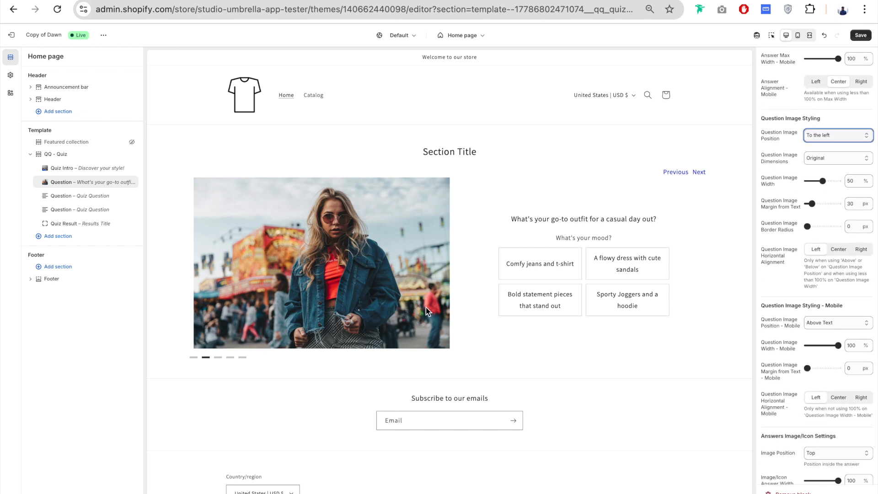
pyautogui.click(788, 151)
pyautogui.click(830, 135)
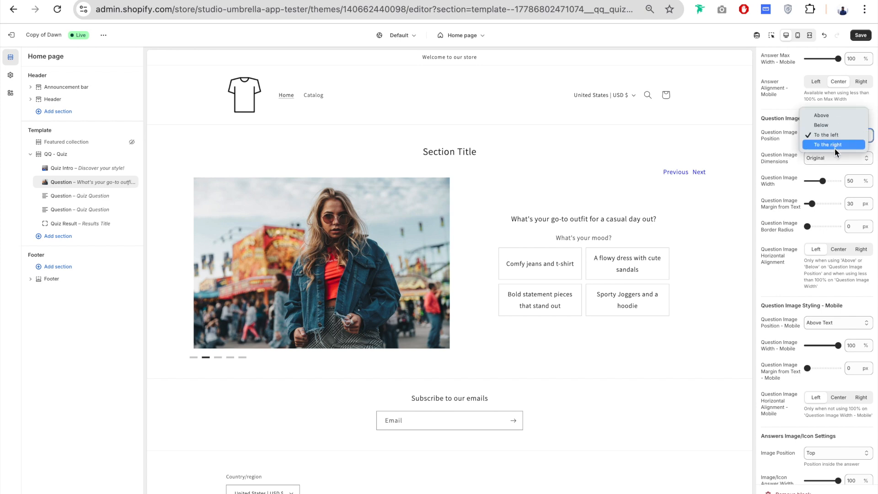
pyautogui.click(845, 144)
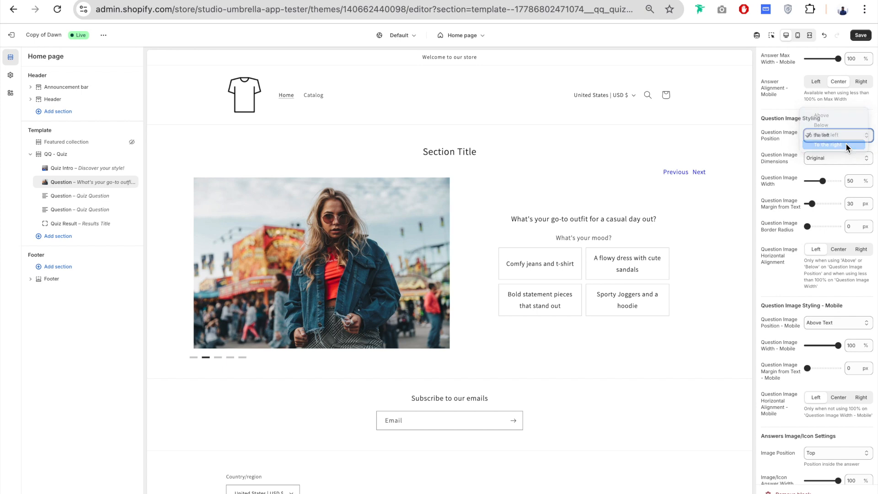
pyautogui.scroll(-1, 838, 150)
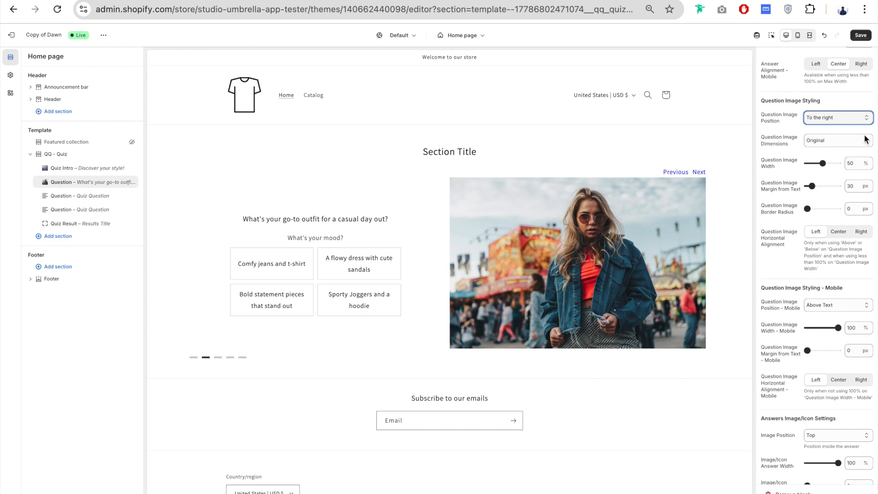
pyautogui.click(845, 116)
pyautogui.click(843, 107)
# - Set the desktop Question Image Dimensions to Square
pyautogui.scroll(-2, 793, 91)
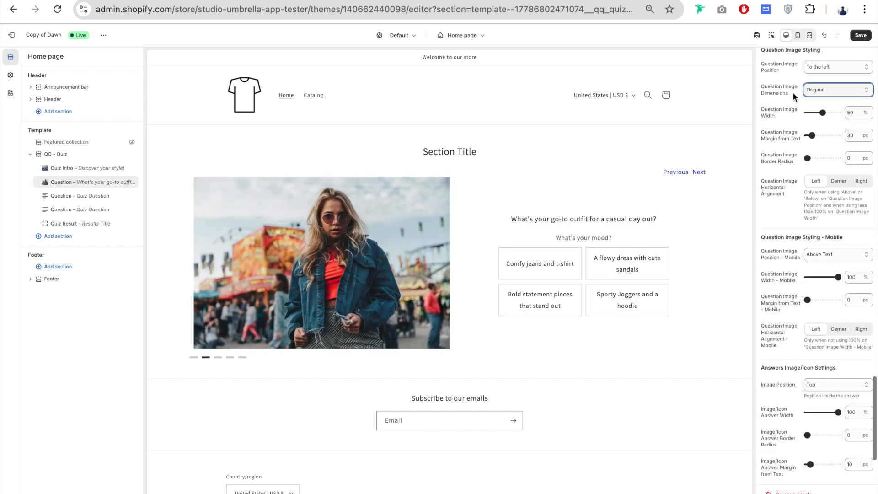
pyautogui.click(844, 90)
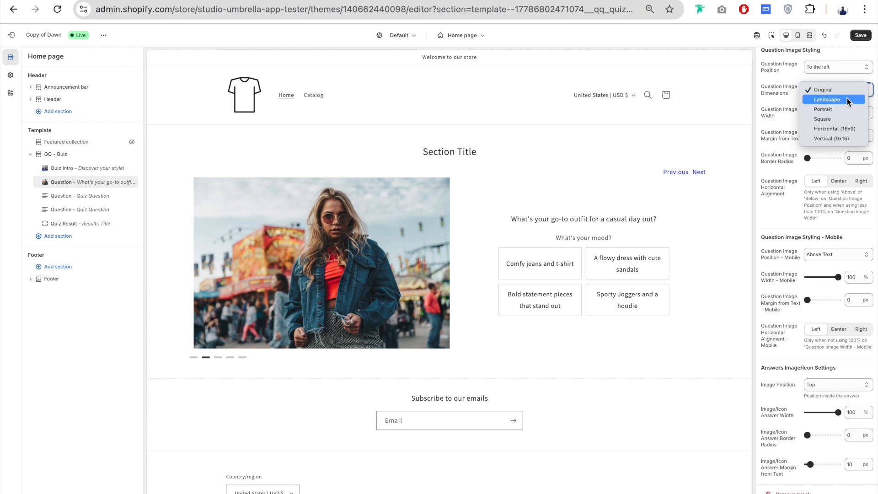
pyautogui.click(837, 119)
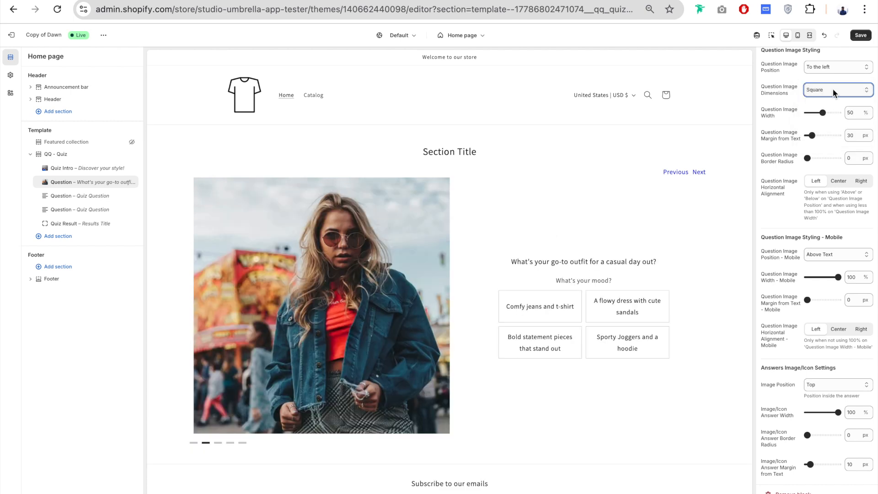
pyautogui.click(833, 88)
pyautogui.click(836, 89)
# - Try a desktop Question Image Width of 71% and settle on 40%
pyautogui.scroll(-1, 772, 100)
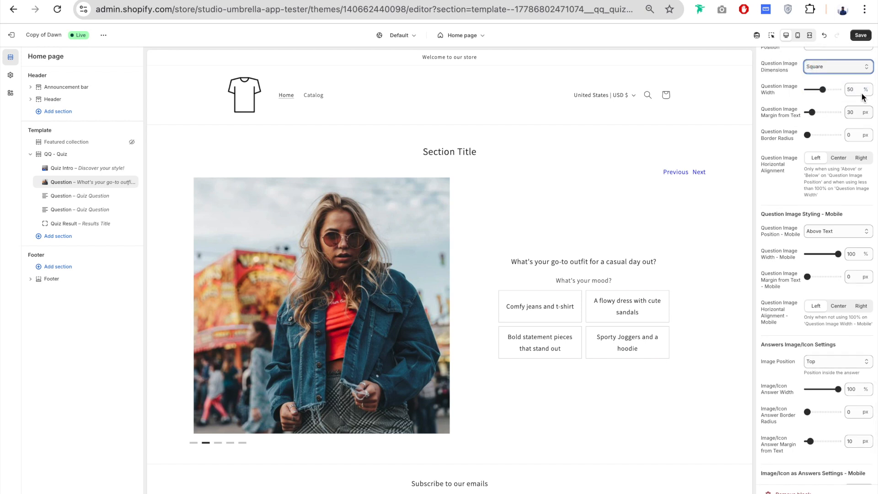
pyautogui.moveTo(822, 89); pyautogui.dragTo(829, 89)
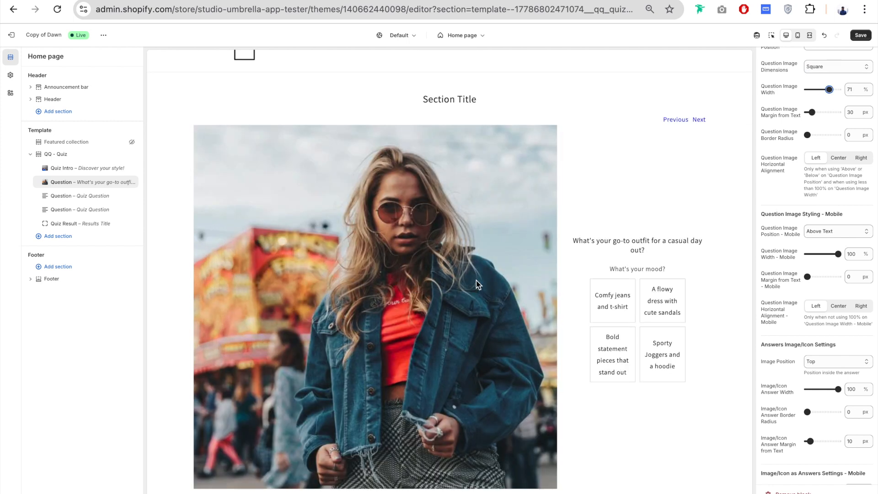
pyautogui.moveTo(829, 89); pyautogui.dragTo(820, 89)
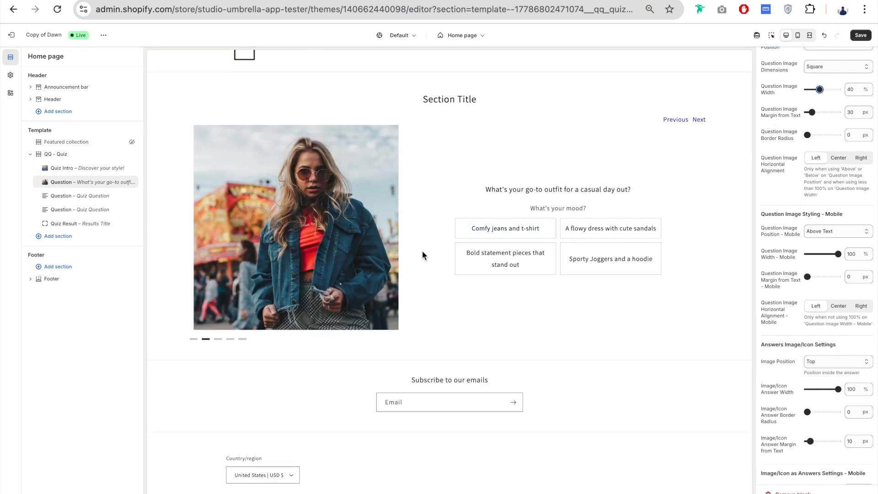
# - Try a Question Image Border Radius of 41 px and restore it to 0 px
pyautogui.scroll(-1, 822, 137)
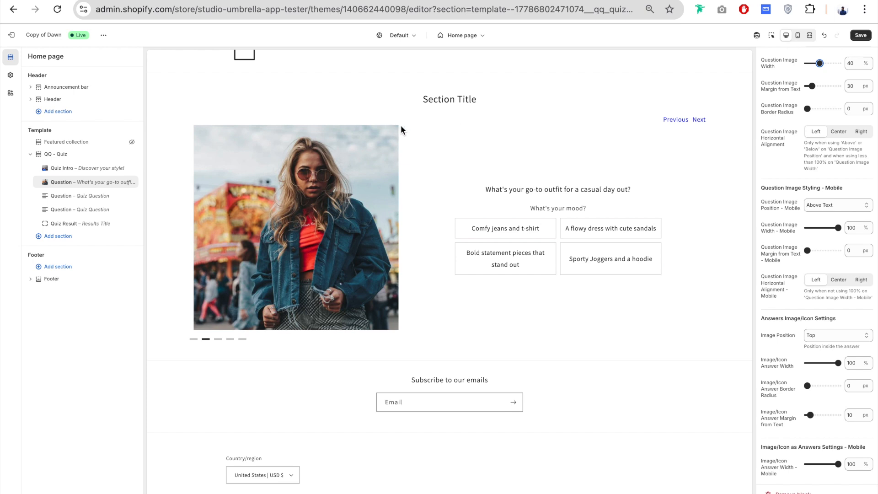
pyautogui.click(819, 109)
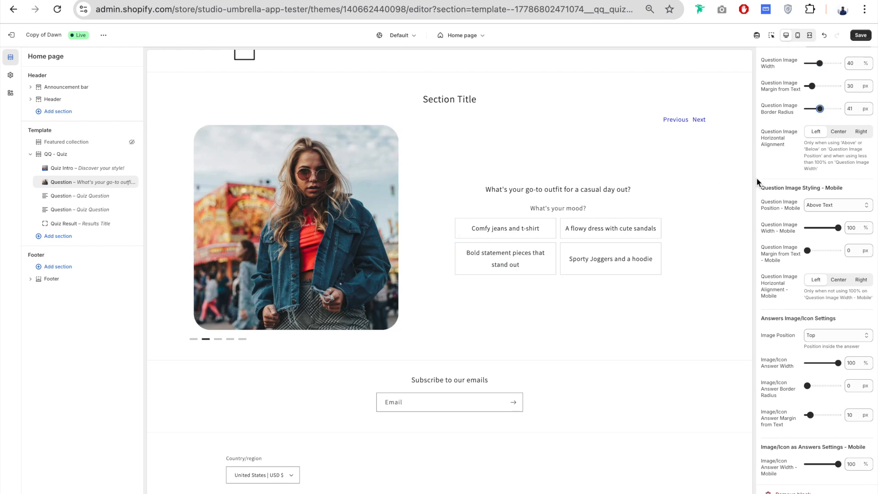
pyautogui.click(819, 109)
pyautogui.moveTo(820, 109); pyautogui.dragTo(794, 109)
pyautogui.scroll(-2, 784, 137)
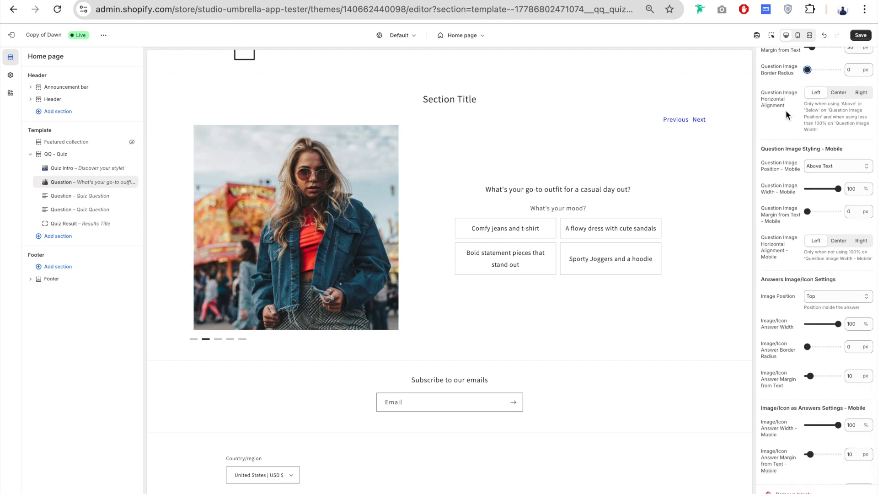
# - Assign the shirt PNG from the file library as Image 1 for Answer #1, "Comfy jeans and t-shirt"
pyautogui.scroll(-1, 832, 84)
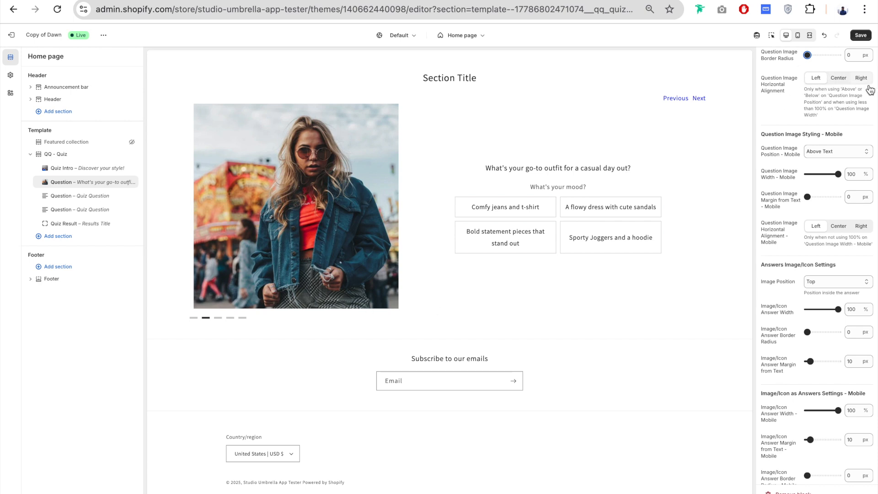
pyautogui.scroll(-1, 789, 110)
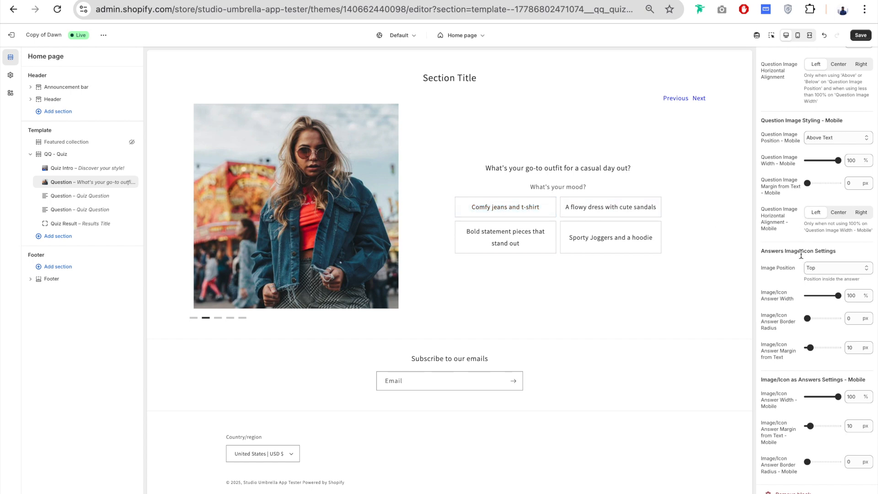
pyautogui.scroll(1, 802, 261)
pyautogui.scroll(20, 803, 261)
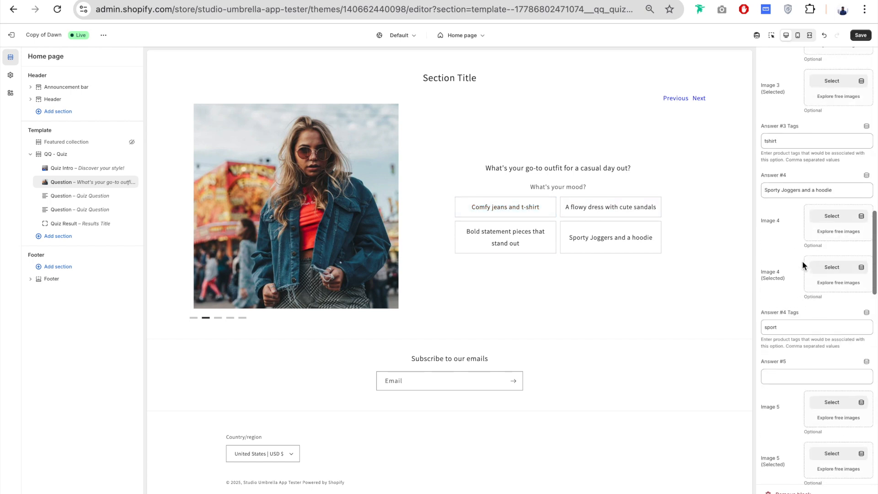
pyautogui.scroll(10, 802, 261)
pyautogui.click(832, 157)
pyautogui.click(342, 229)
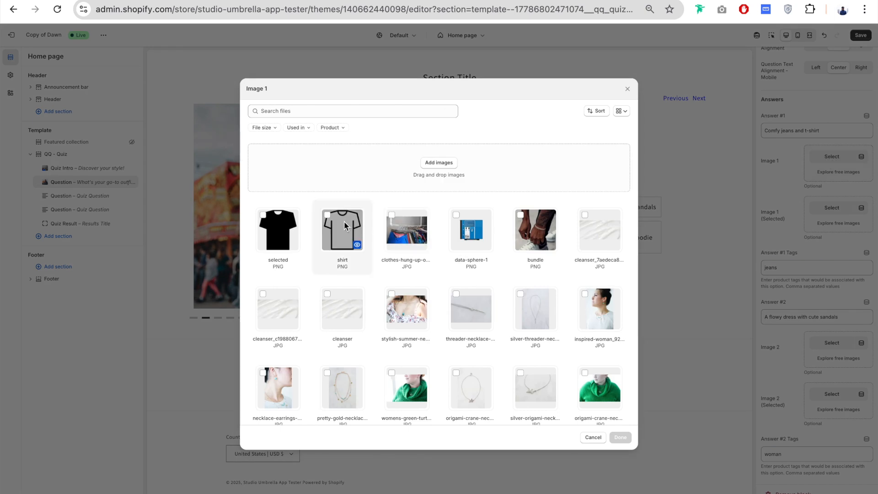
pyautogui.click(620, 437)
# - Set the answers' Image Position to Left and the Image/Icon Answer Width to 45%
pyautogui.scroll(-20, 786, 298)
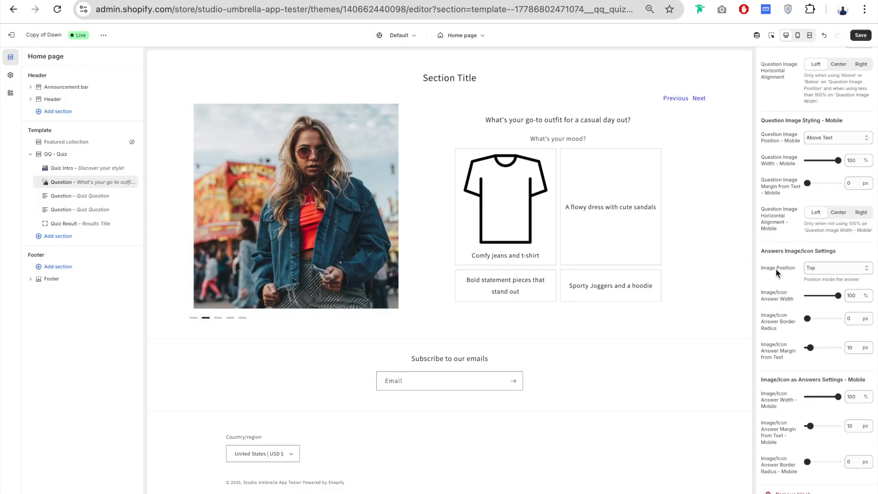
pyautogui.click(824, 269)
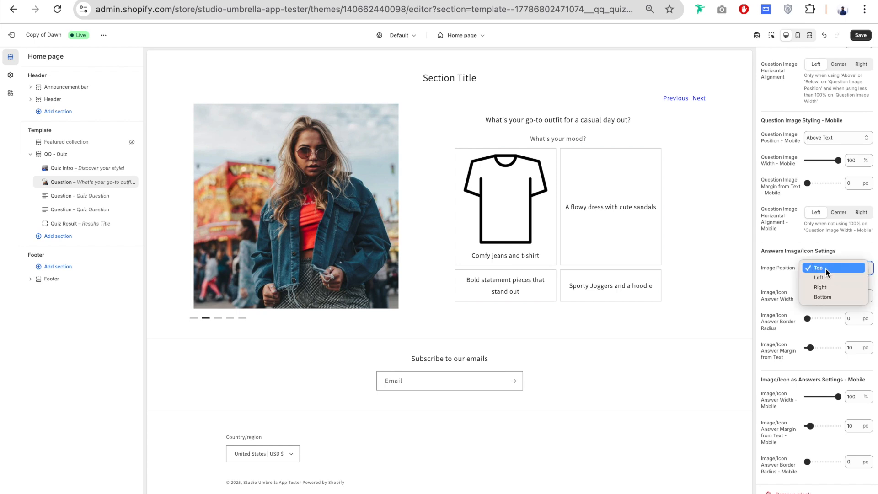
pyautogui.click(841, 279)
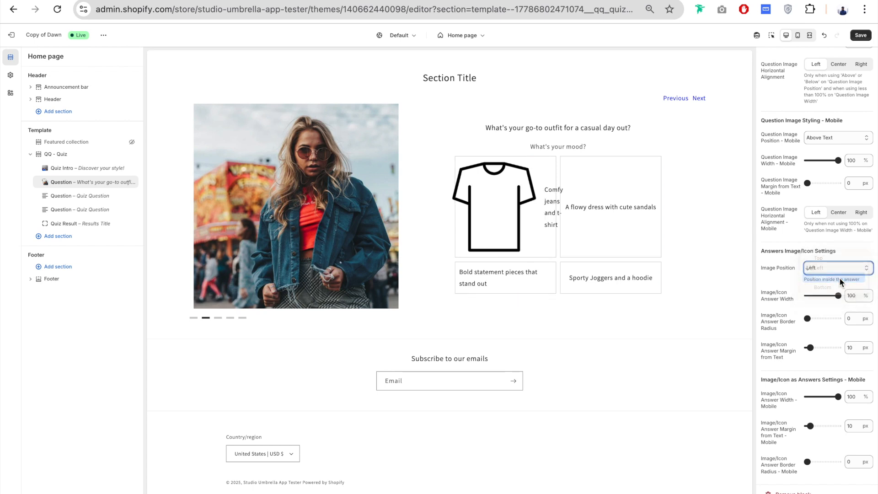
pyautogui.click(839, 278)
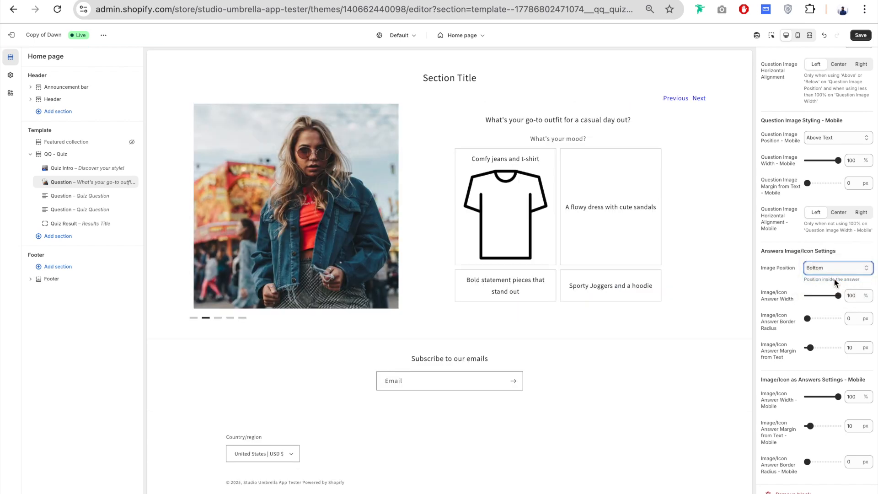
pyautogui.click(834, 267)
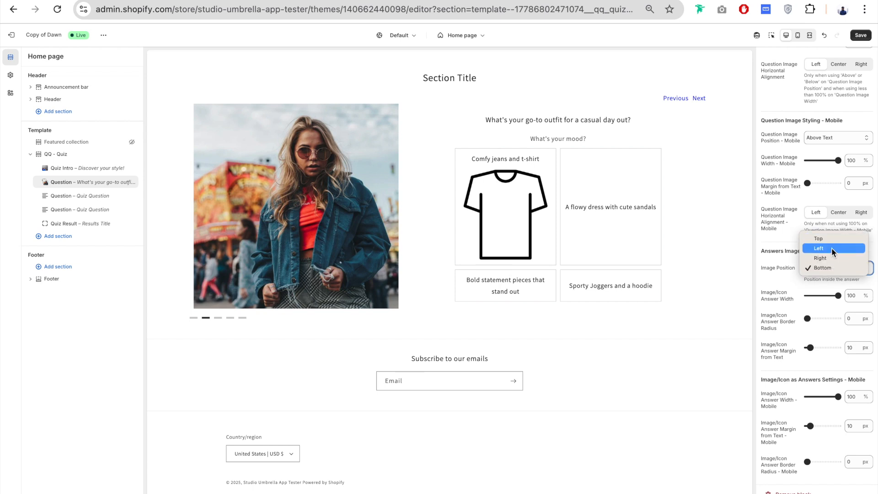
pyautogui.click(832, 248)
pyautogui.click(781, 251)
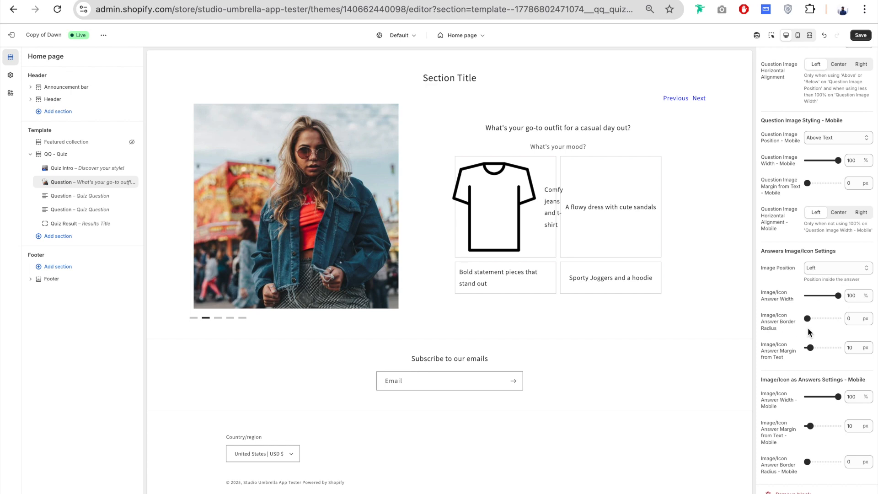
pyautogui.moveTo(839, 296); pyautogui.dragTo(820, 296)
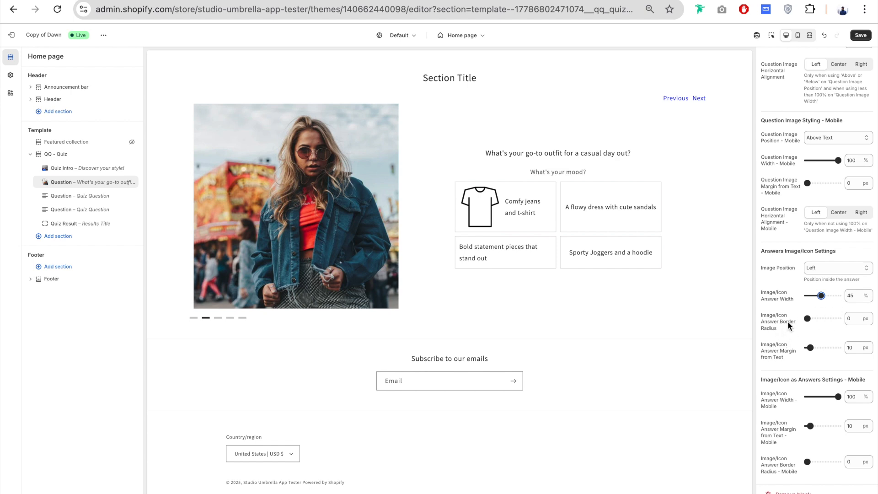
# - Assign a photo of a dark-haired woman as Image 2 for Answer #2, "A flowy dress with cute sandals"
pyautogui.scroll(15, 788, 323)
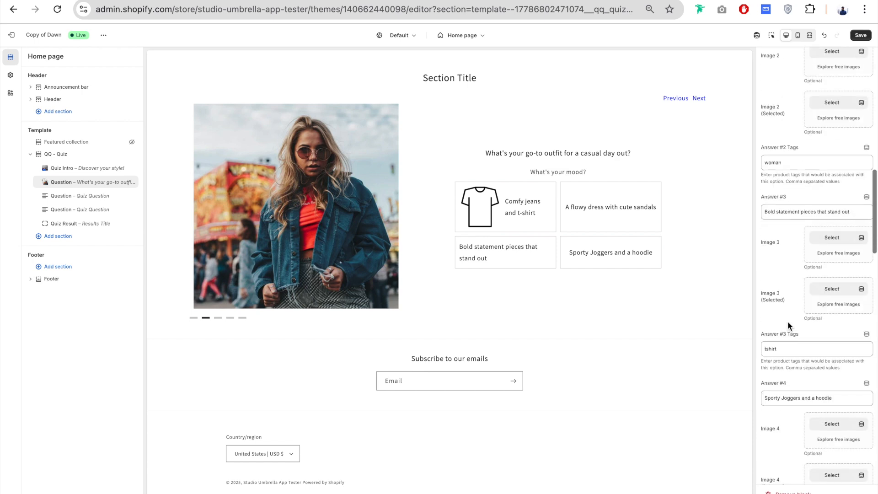
pyautogui.click(832, 249)
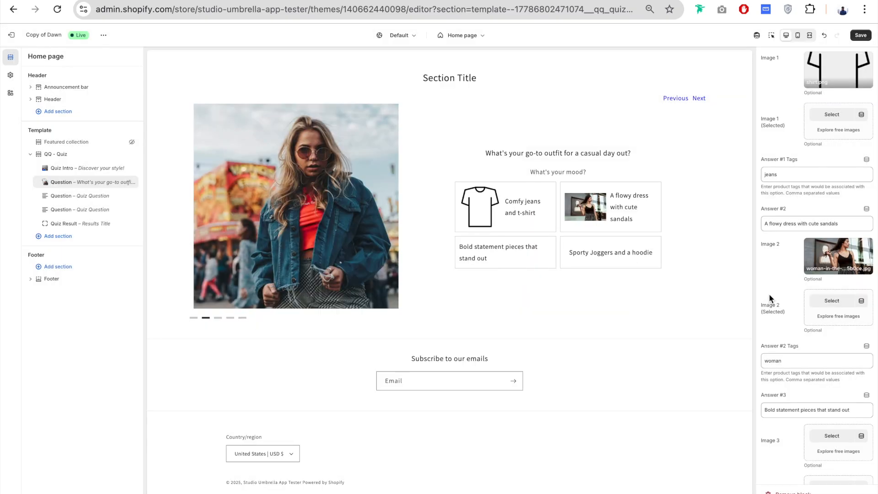
# - Try a larger Image/Icon Answer Border Radius and undo the change
pyautogui.scroll(-15, 769, 295)
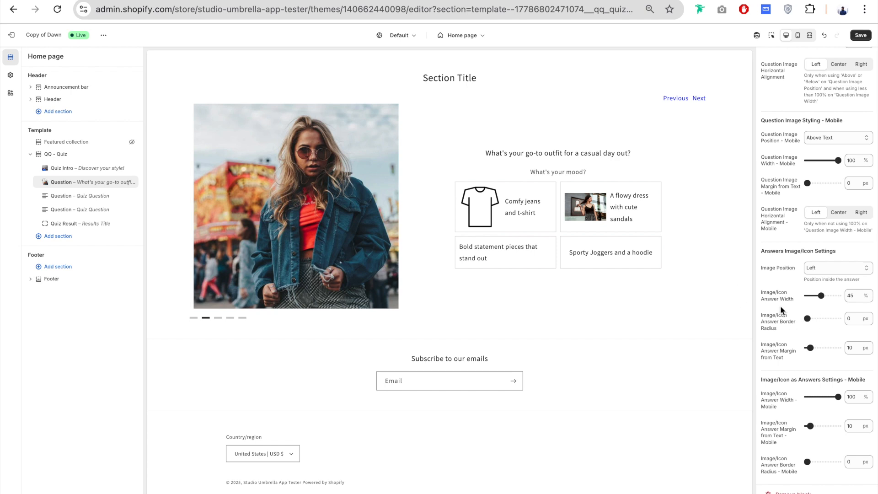
pyautogui.moveTo(808, 320); pyautogui.dragTo(816, 321)
pyautogui.hotkey('ctrl', 'z')
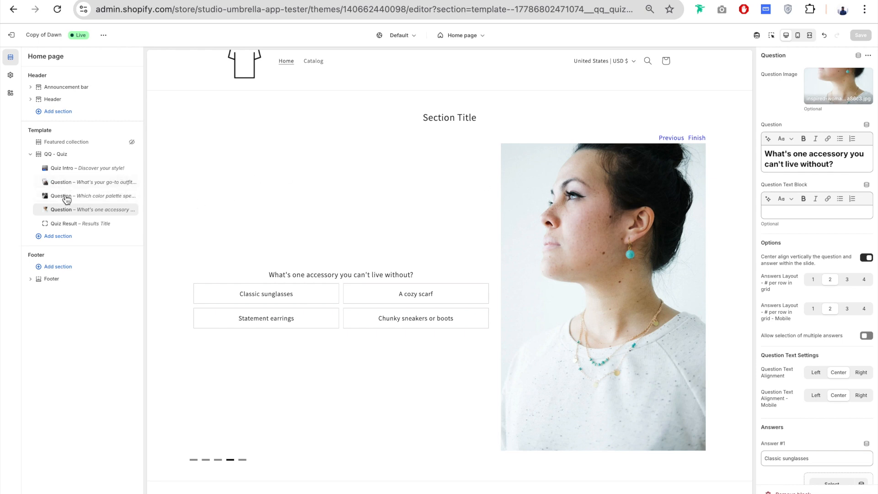
# - Open the Quiz Result block and view the options for what product to show on the results
pyautogui.click(64, 224)
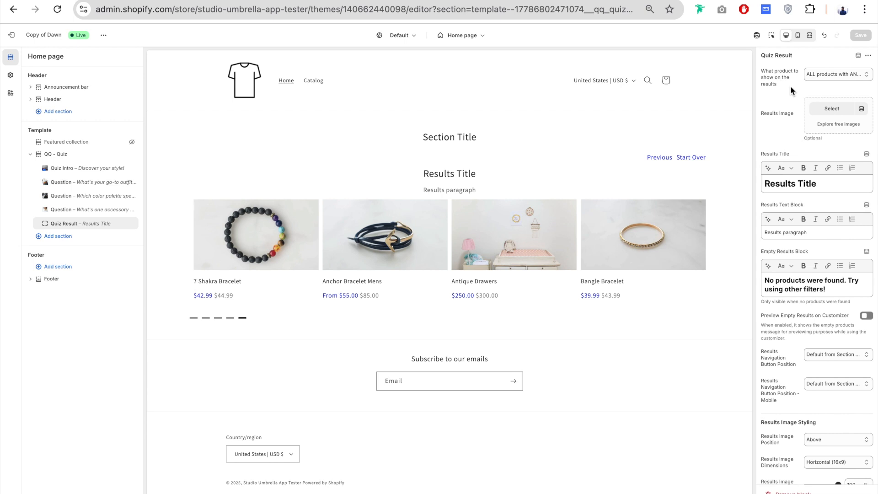
pyautogui.click(826, 75)
pyautogui.click(828, 75)
# - Pick a sample answer in each question preview and set the Quiz Result to show ONLY the products that have ALL of the tags
pyautogui.click(65, 183)
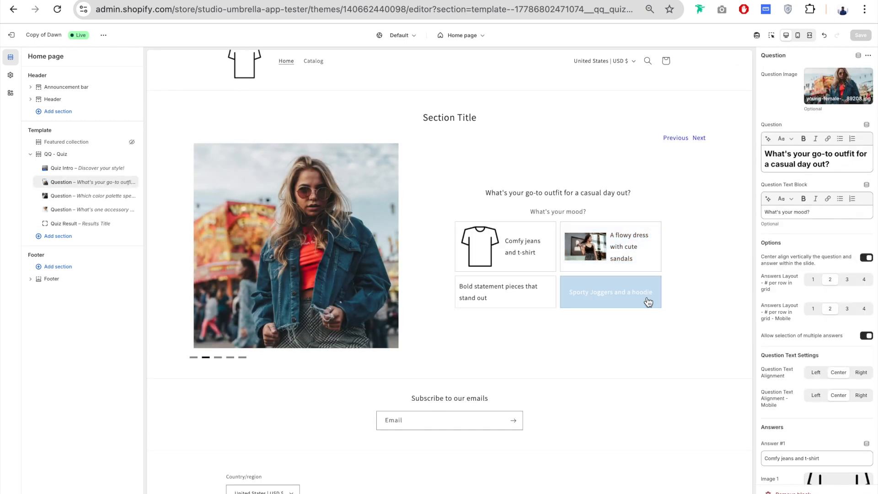
pyautogui.click(620, 302)
pyautogui.click(279, 328)
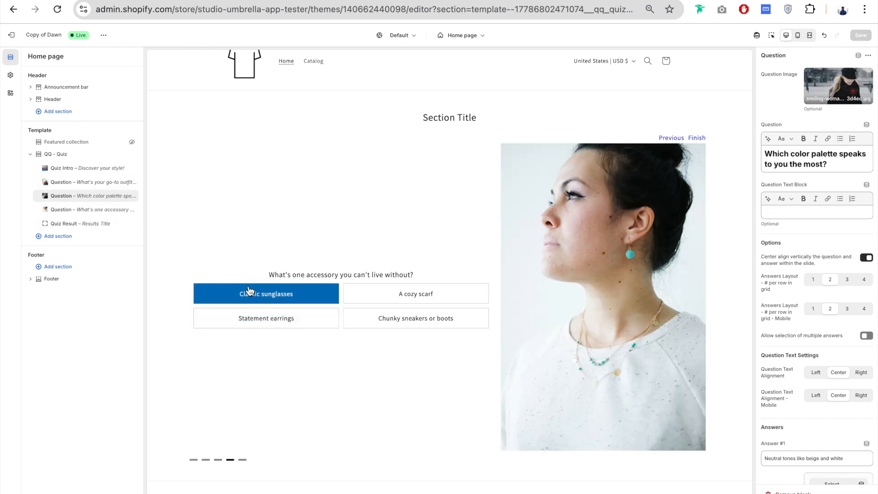
pyautogui.click(249, 292)
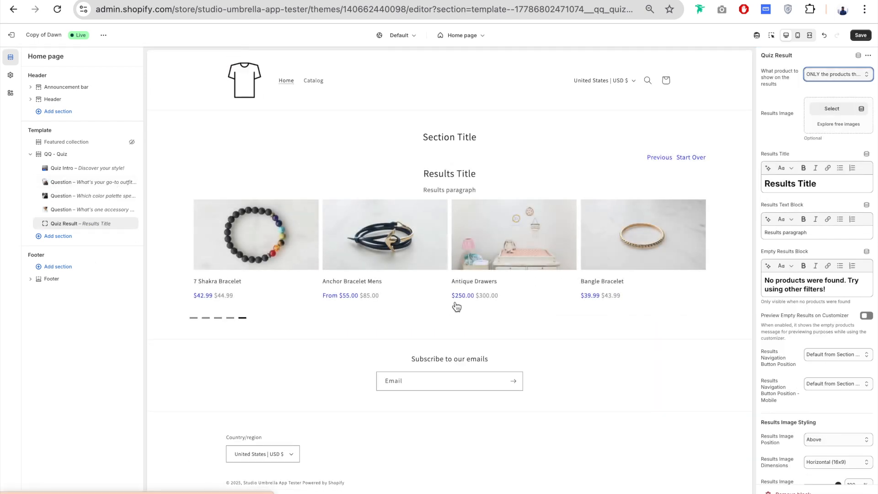
# - Revisit the three questions and check the Quiz Result's product-matching options
pyautogui.click(76, 182)
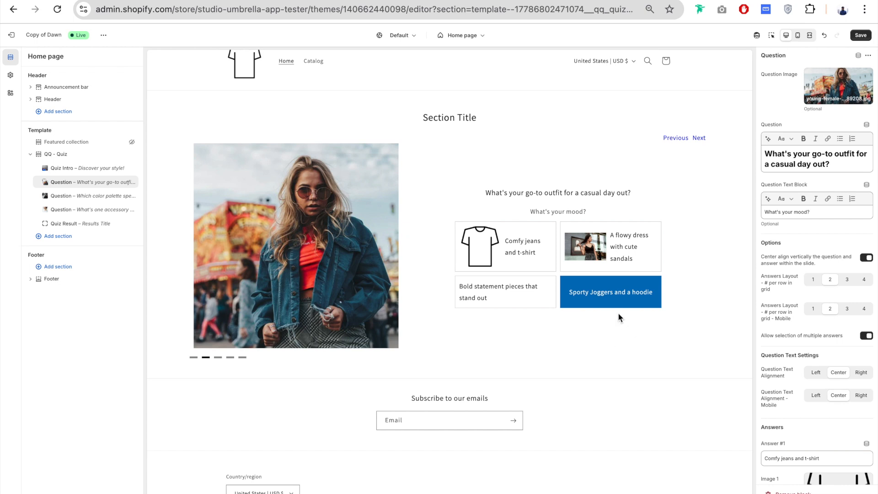
pyautogui.click(43, 198)
pyautogui.click(88, 210)
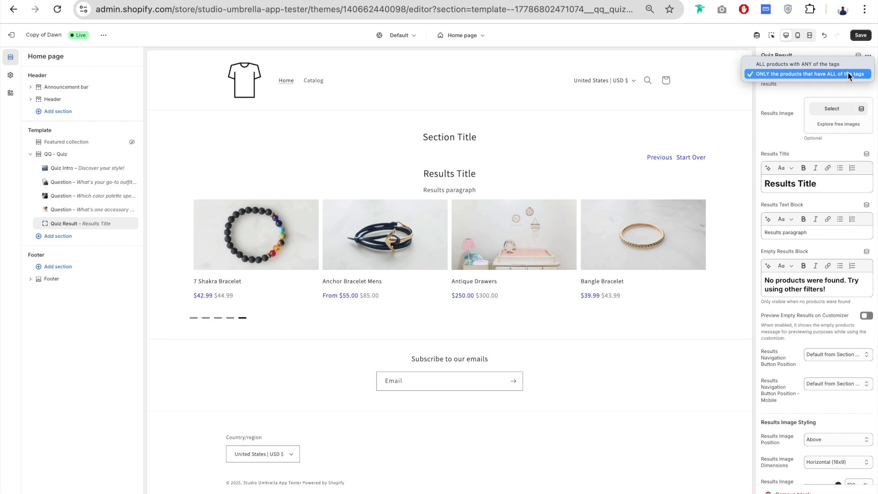
pyautogui.click(788, 98)
# - Assign the photo of clothes hung on a rack as the Results Image
pyautogui.scroll(-1, 788, 98)
pyautogui.scroll(1, 789, 98)
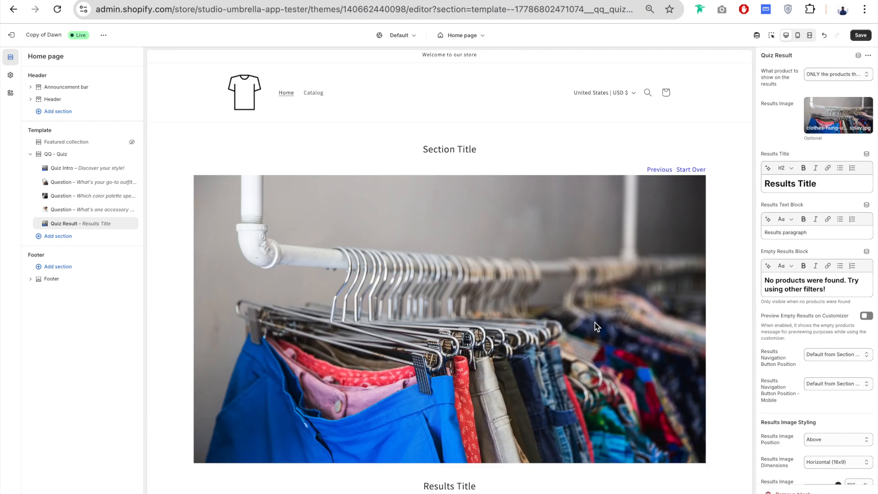
pyautogui.scroll(-2, 770, 208)
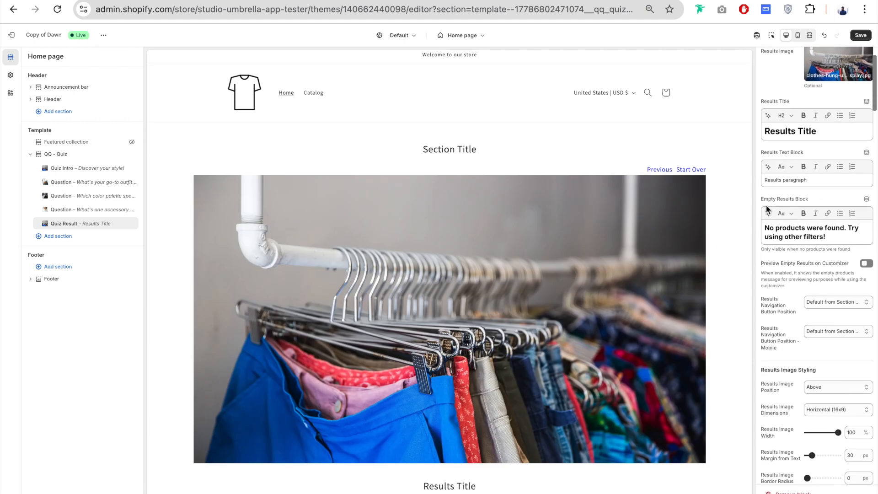
# - Set the Results Title to "We found your style!" and the Results Text Block to "This is the perfect fit for you!"
pyautogui.scroll(-3, 618, 243)
pyautogui.click(439, 365)
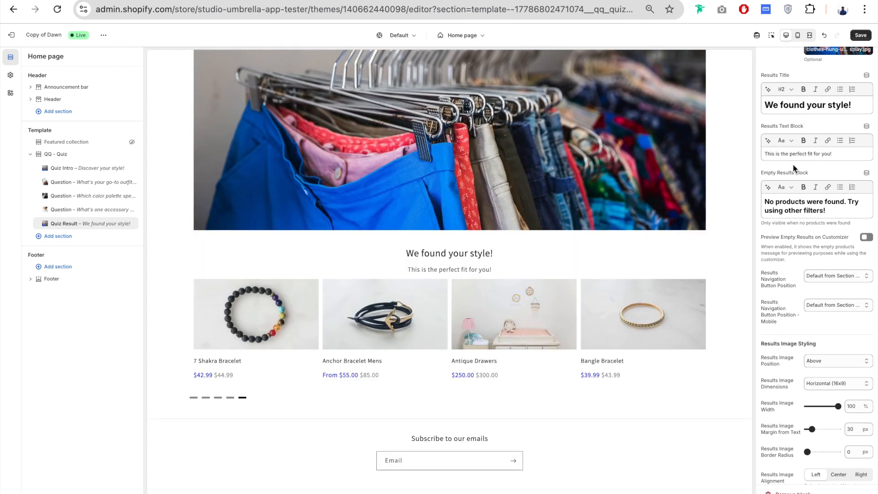
# - Preview the Empty Results Block message on the customizer and turn the preview off again
pyautogui.scroll(-2, 797, 115)
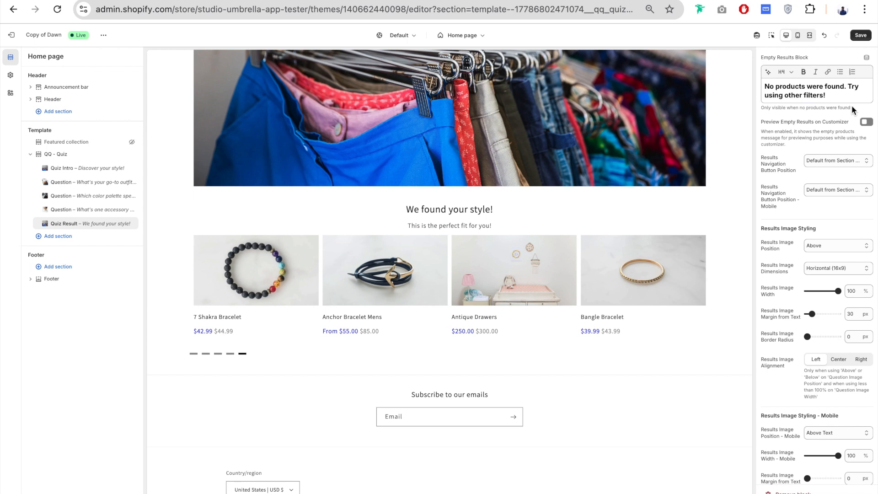
pyautogui.tripleClick(831, 90)
pyautogui.moveTo(825, 90)
pyautogui.mouseDown()
pyautogui.moveTo(800, 87)
pyautogui.moveTo(810, 93)
pyautogui.mouseUp()
pyautogui.scroll(-1, 817, 127)
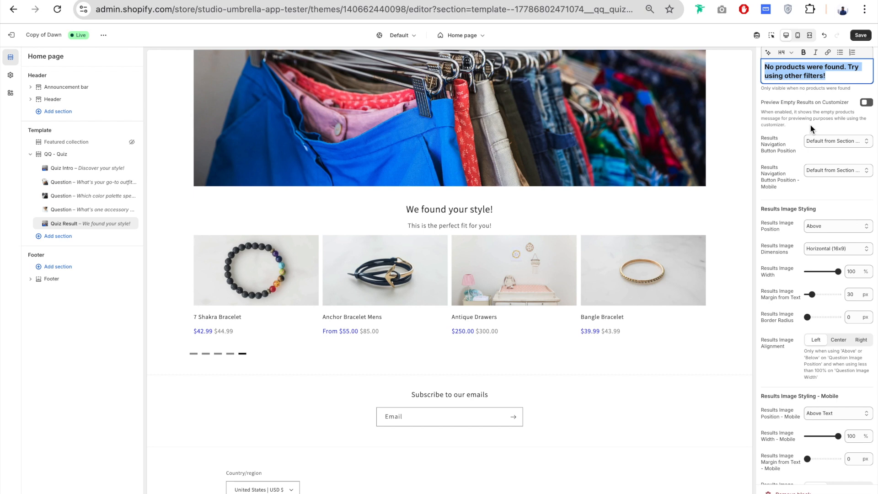
pyautogui.click(867, 103)
pyautogui.moveTo(198, 292); pyautogui.dragTo(327, 294)
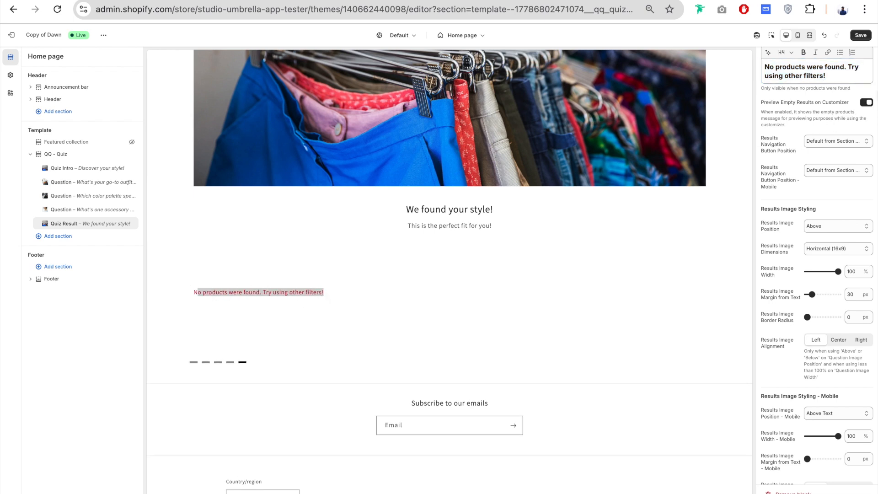
pyautogui.click(245, 326)
pyautogui.click(868, 103)
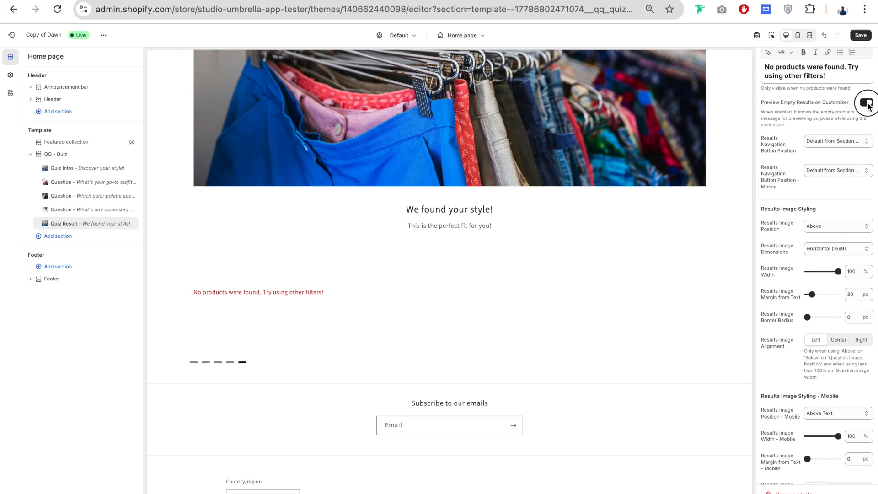
# - Try Bottom Right as the desktop Results Navigation Button Position and restore Default from Section Settings
pyautogui.scroll(-1, 781, 110)
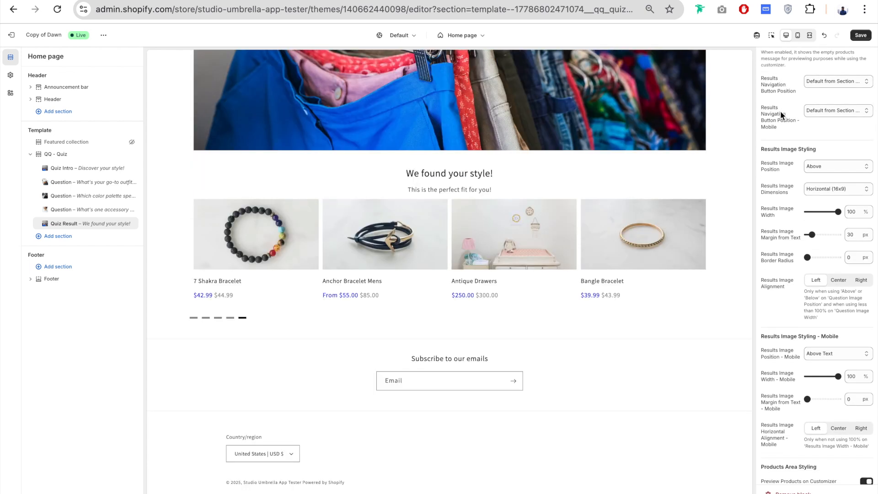
pyautogui.click(830, 81)
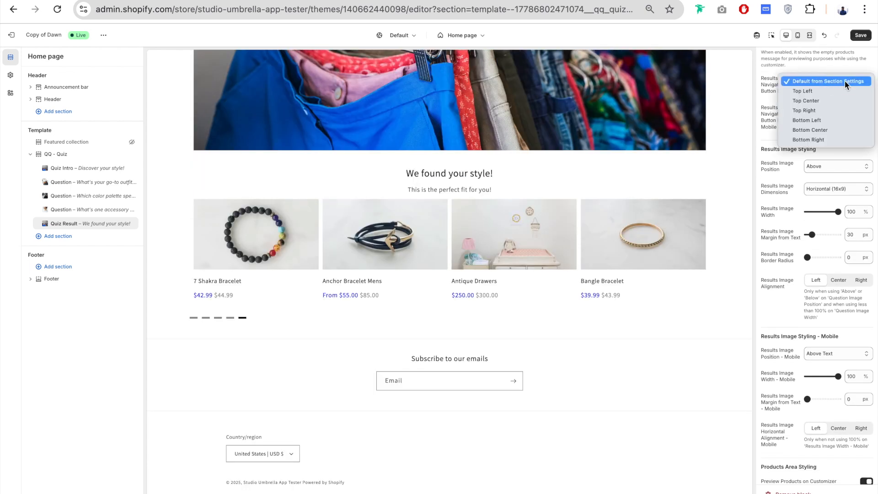
pyautogui.click(758, 95)
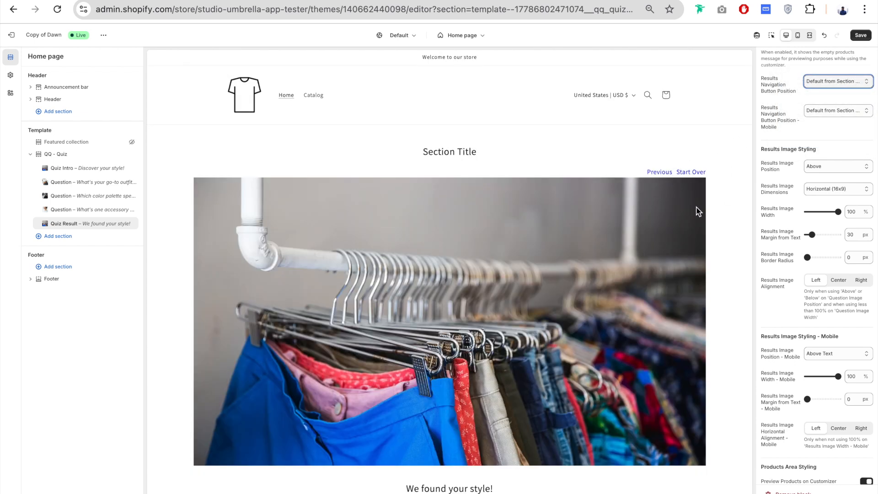
pyautogui.click(844, 82)
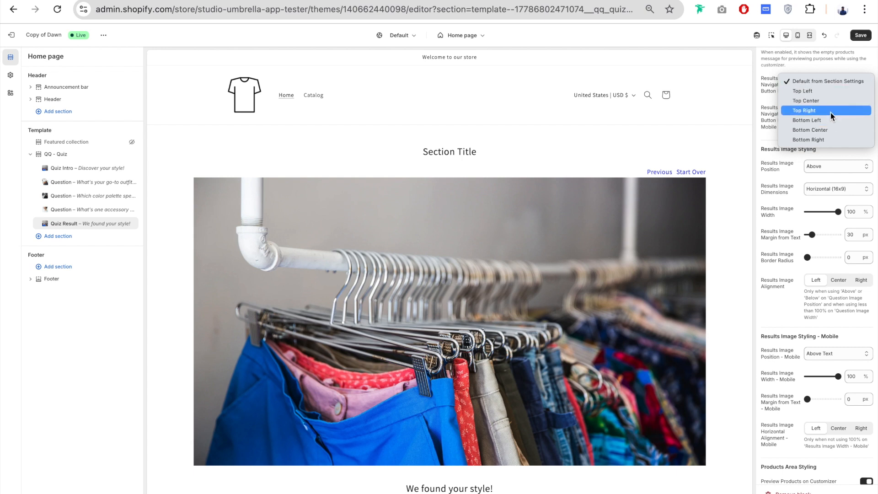
pyautogui.click(825, 138)
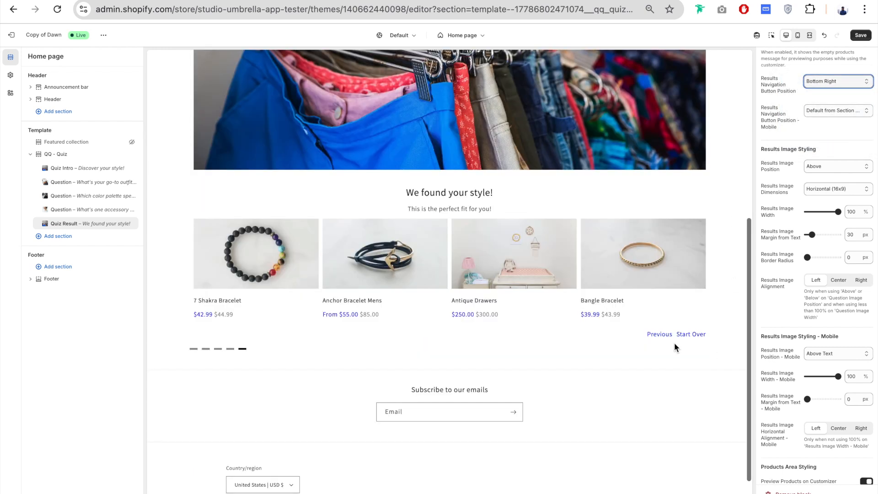
pyautogui.click(839, 79)
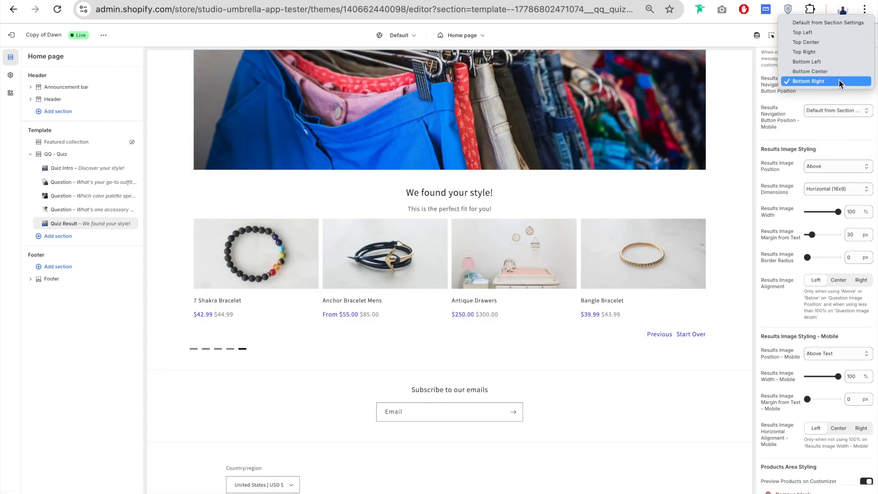
pyautogui.click(836, 23)
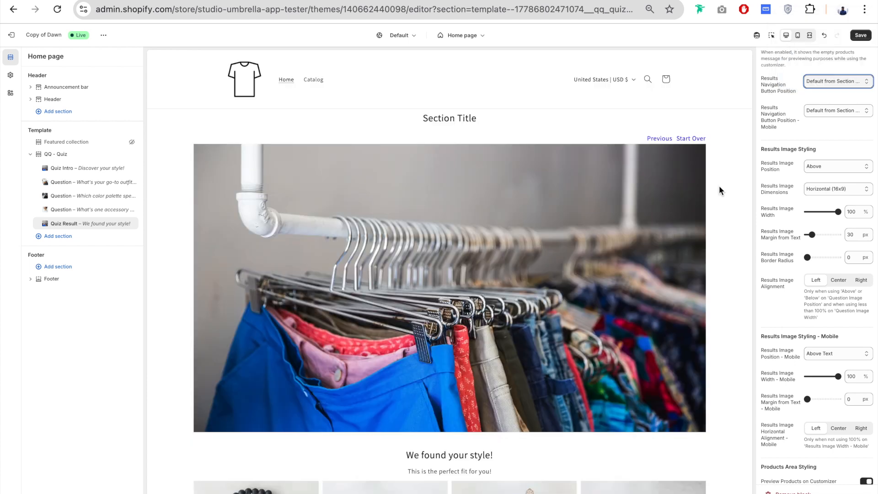
# - Review the options for Results Navigation Button Position - Mobile and keep Default from Section Settings
pyautogui.scroll(-1, 780, 91)
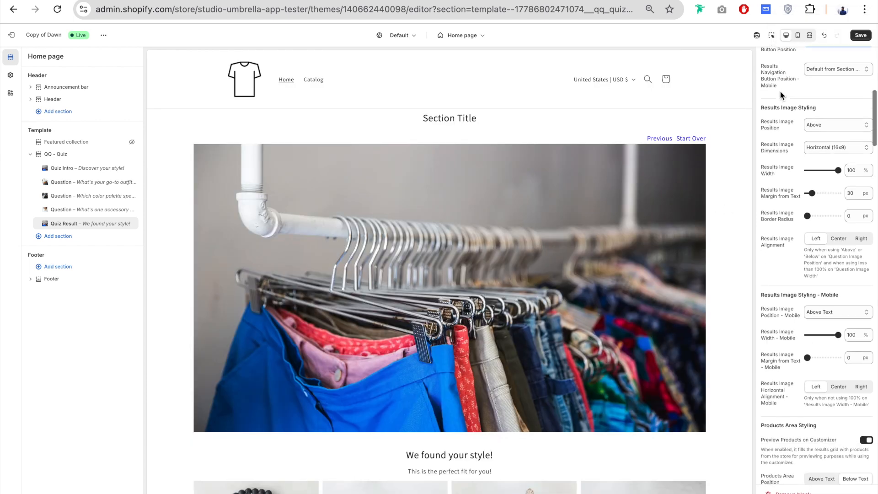
pyautogui.click(831, 68)
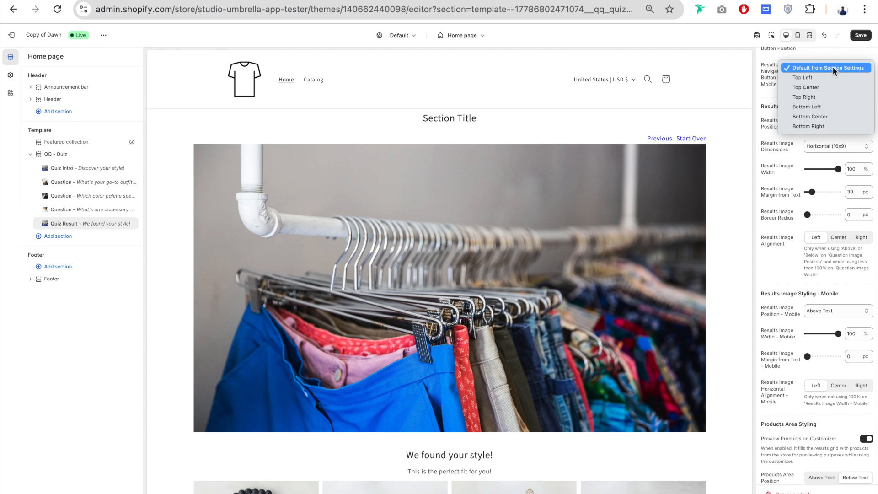
pyautogui.click(834, 67)
# - Try Below as the Results Image Position and restore Above
pyautogui.scroll(-1, 776, 87)
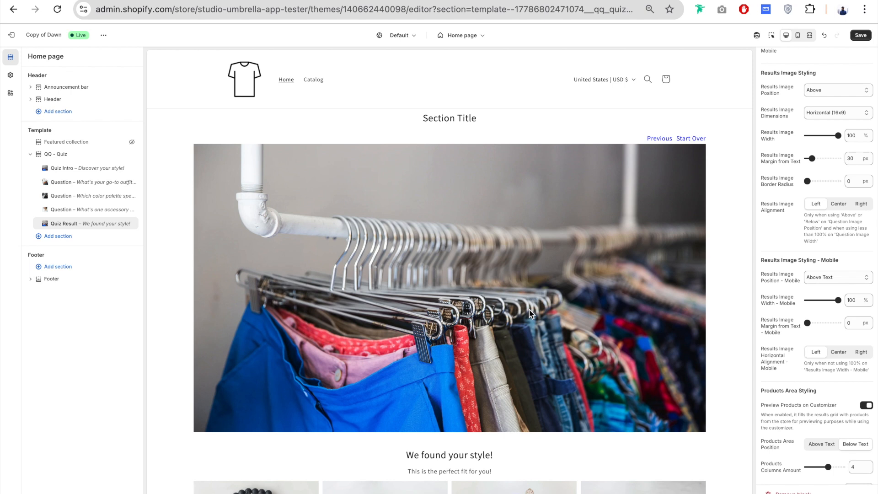
pyautogui.scroll(-1, 781, 95)
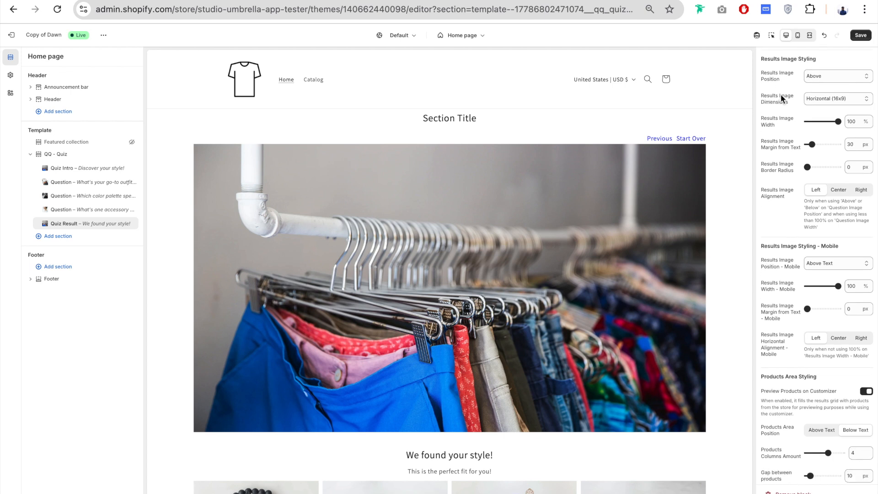
pyautogui.scroll(-1, 781, 95)
pyautogui.click(830, 67)
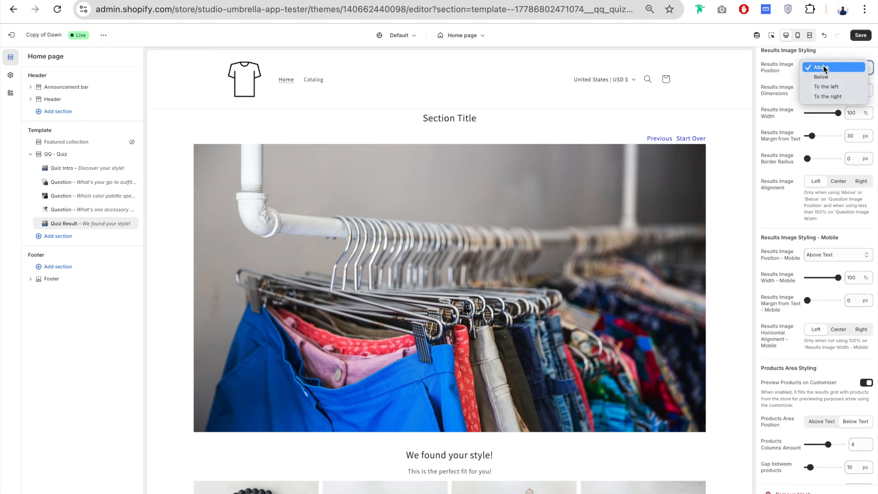
pyautogui.click(831, 76)
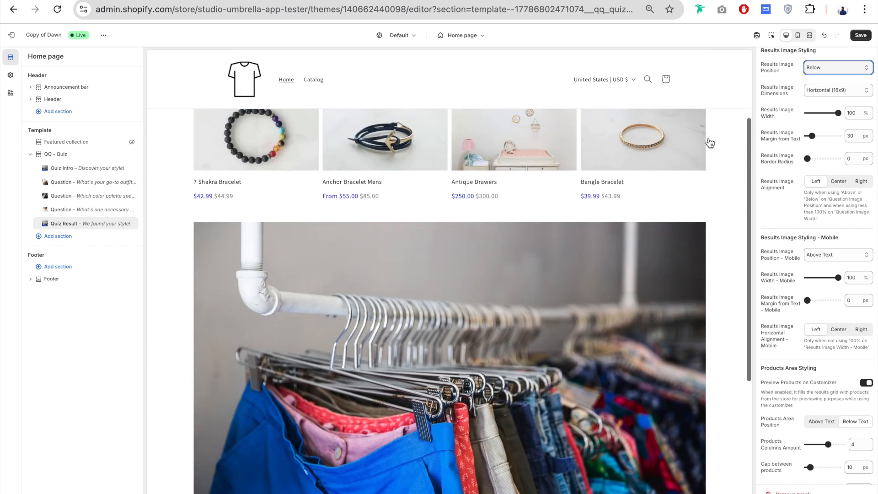
pyautogui.click(839, 67)
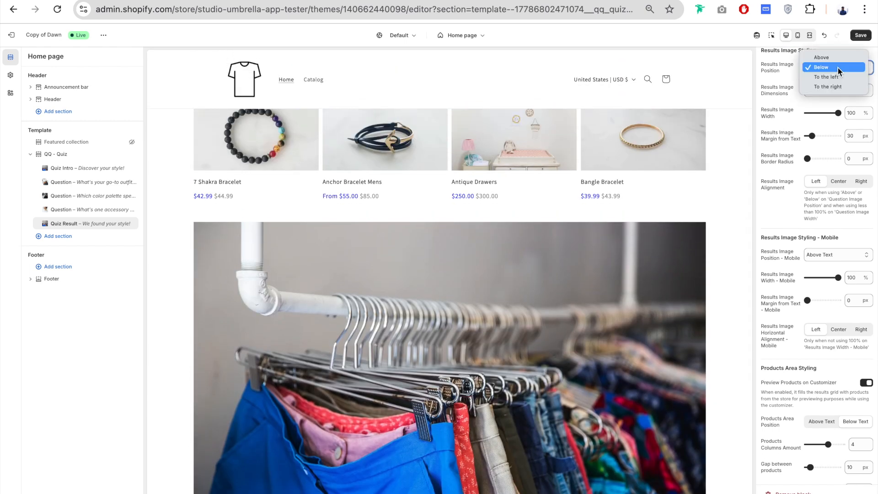
pyautogui.click(843, 58)
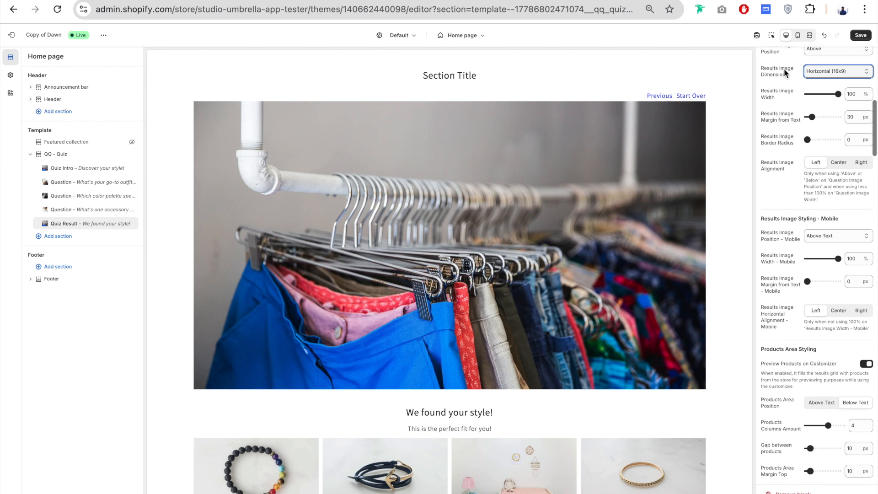
# - Review the Results Image Dimensions options, keep Horizontal (16x9), and set the Results Image Width to 42%
pyautogui.click(835, 70)
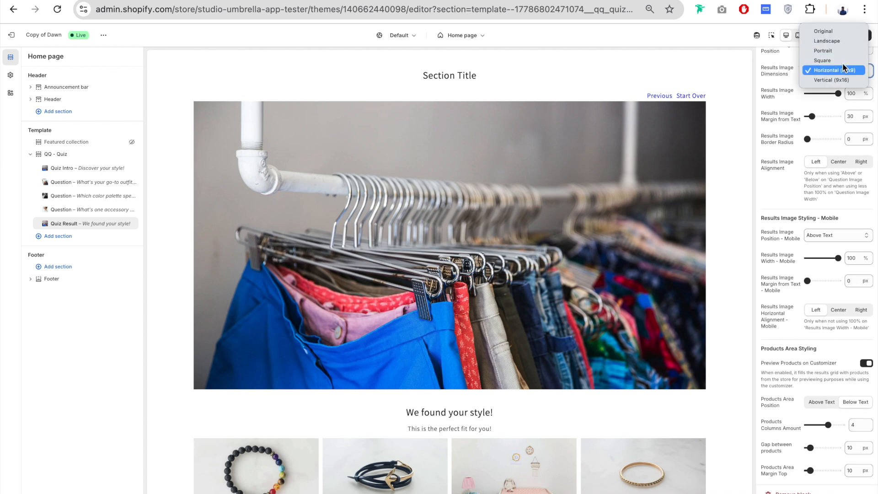
pyautogui.moveTo(839, 93); pyautogui.dragTo(820, 93)
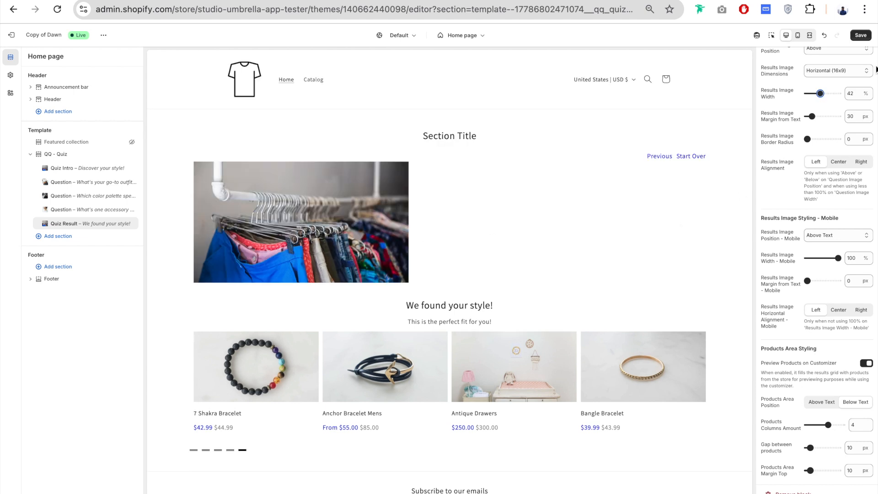
# - Try a 106 px Results Image Margin from Text and a 42 px Border Radius, restoring 30 px and 0 px respectively
pyautogui.scroll(-1, 769, 122)
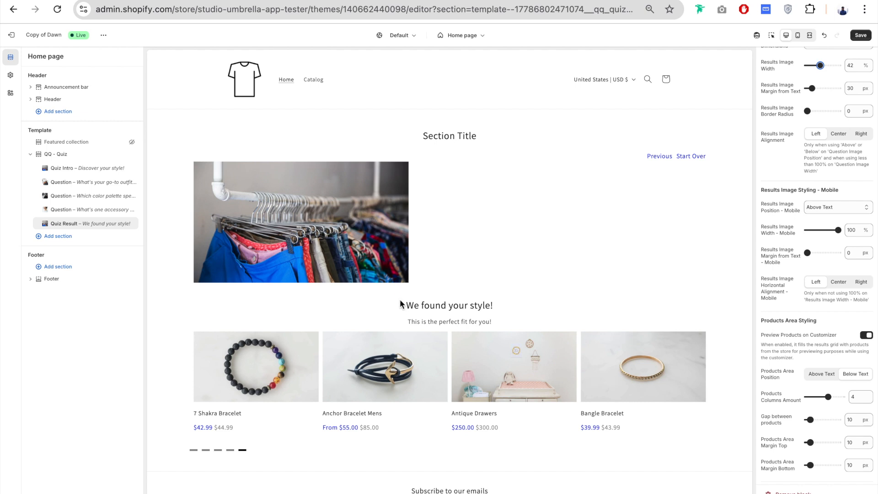
pyautogui.moveTo(813, 90); pyautogui.dragTo(823, 88)
pyautogui.click(825, 35)
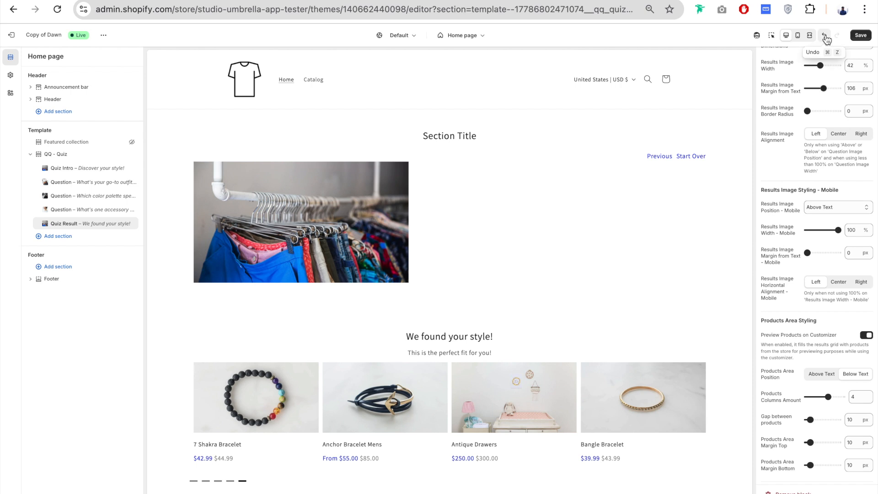
pyautogui.click(821, 112)
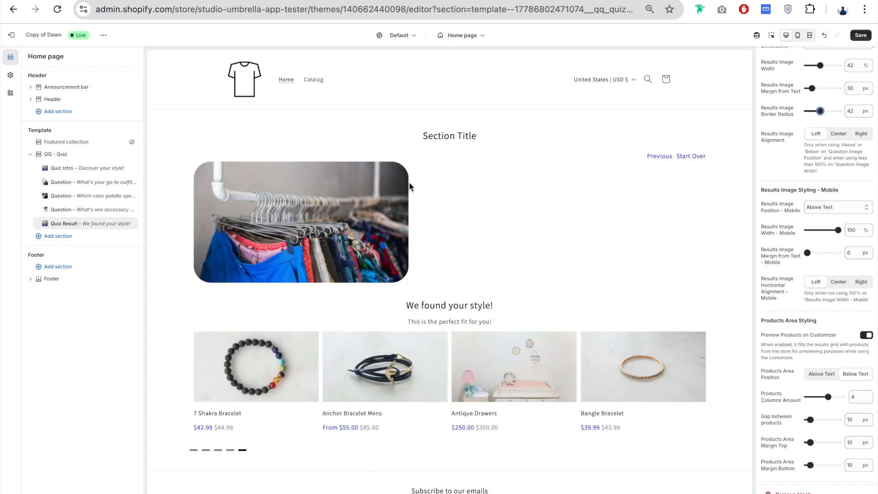
pyautogui.moveTo(820, 112); pyautogui.dragTo(804, 112)
pyautogui.scroll(-1, 770, 223)
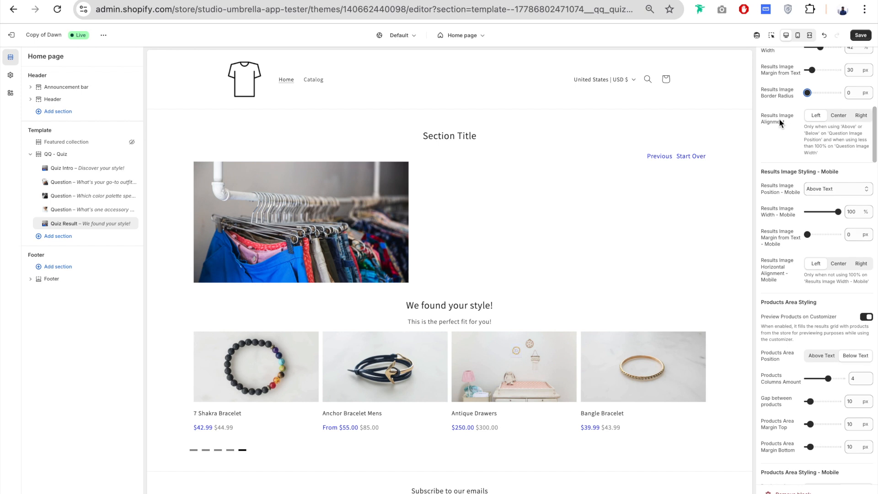
# - Set the Results Image Position to To the left and the Results Image Dimensions to Portrait
pyautogui.scroll(2, 777, 122)
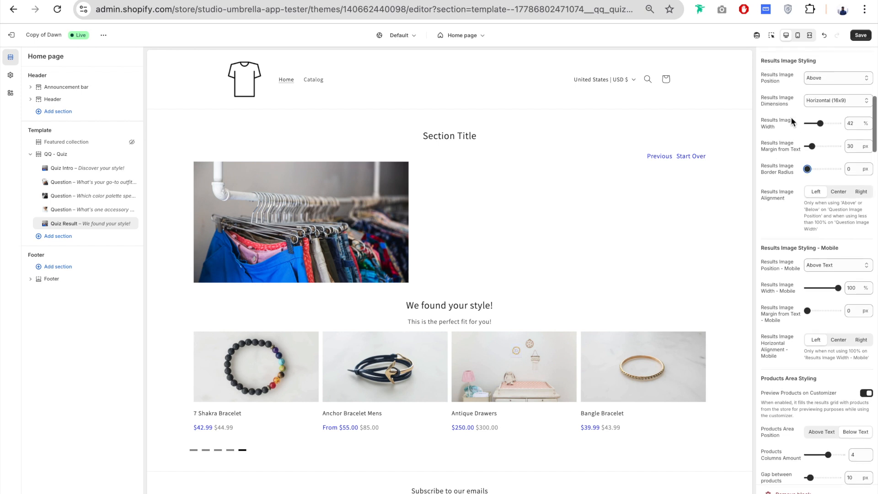
pyautogui.click(820, 80)
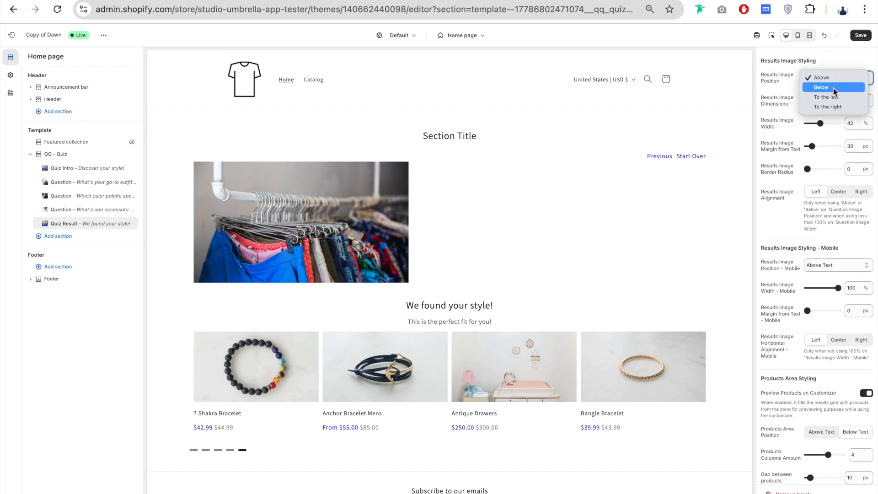
pyautogui.click(842, 97)
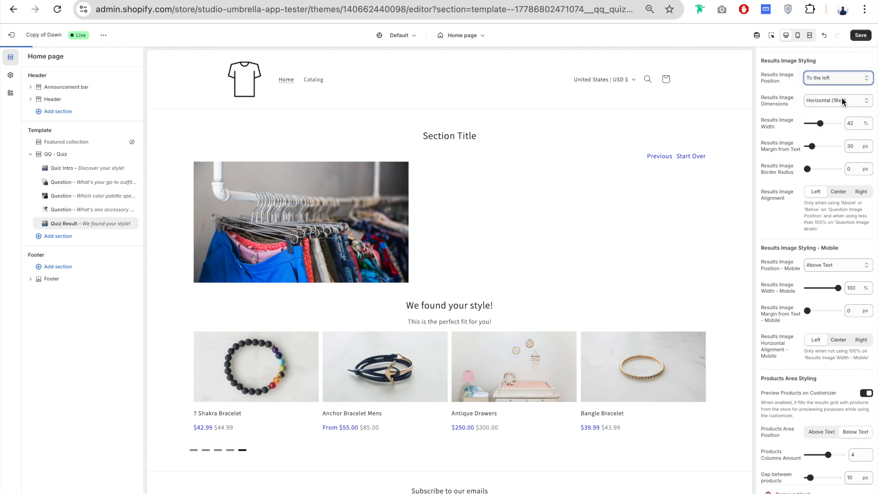
pyautogui.click(841, 99)
pyautogui.click(842, 78)
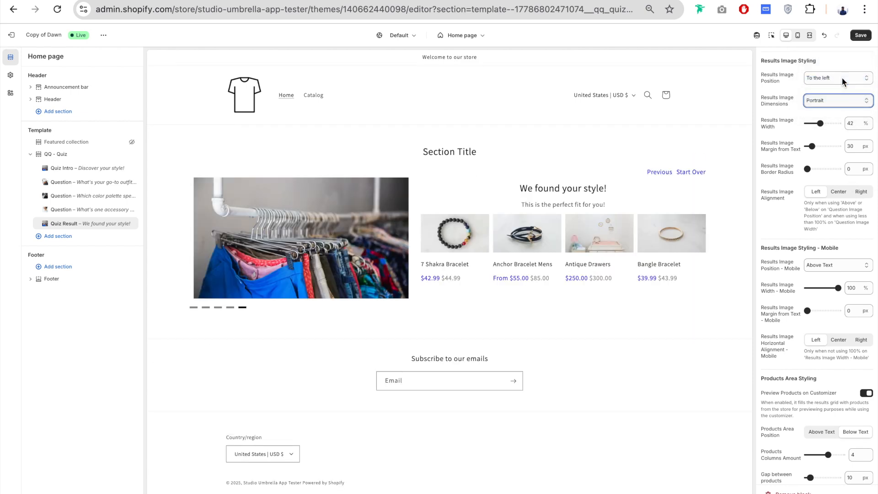
# - Examine the mobile Results Image Styling and the desktop and mobile Products Area Styling settings
pyautogui.scroll(-1, 823, 119)
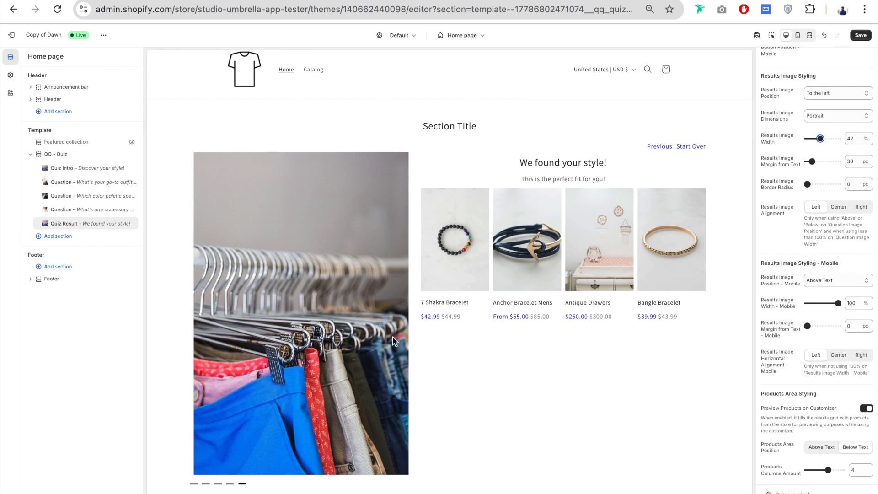
pyautogui.scroll(-3, 775, 161)
pyautogui.scroll(-1, 775, 161)
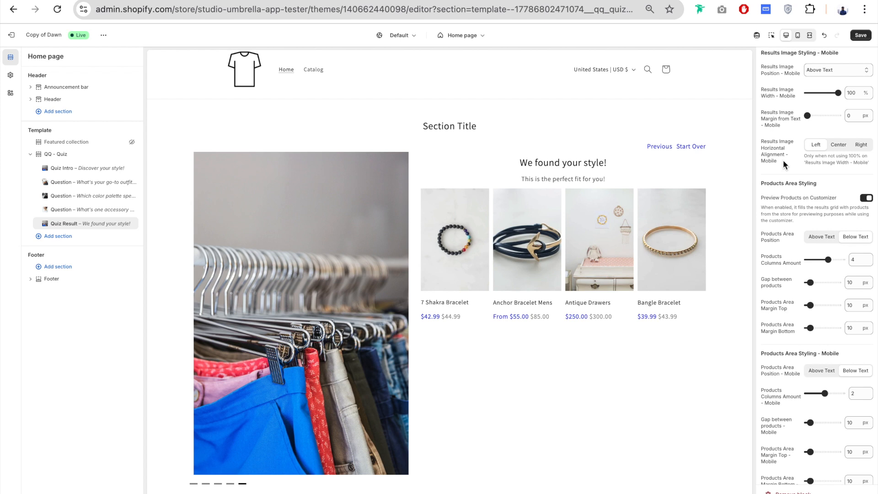
pyautogui.scroll(-3, 778, 157)
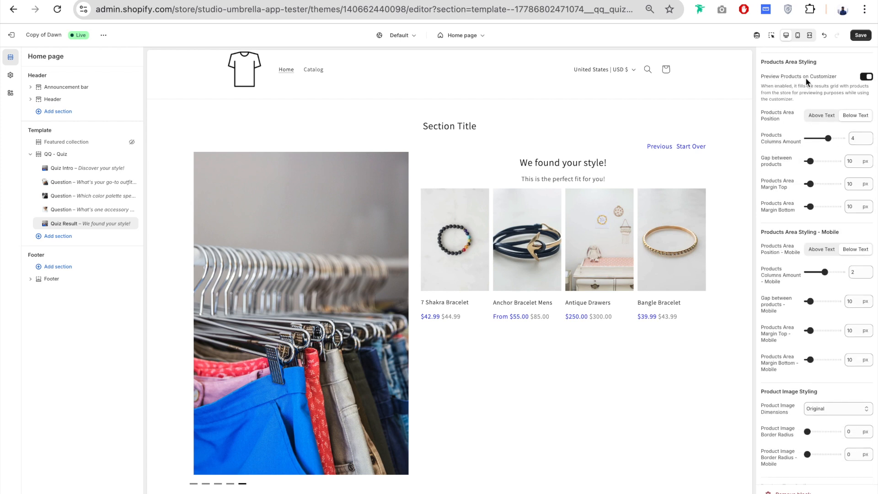
pyautogui.scroll(-1, 811, 105)
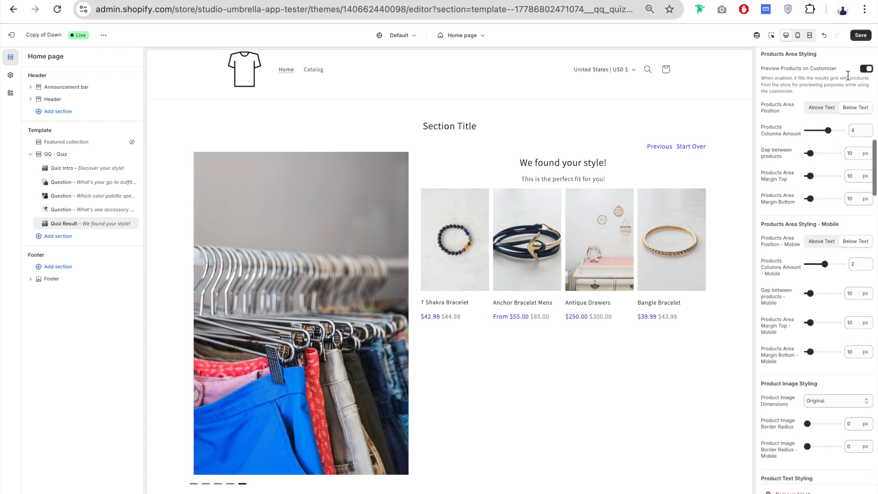
pyautogui.scroll(1, 869, 206)
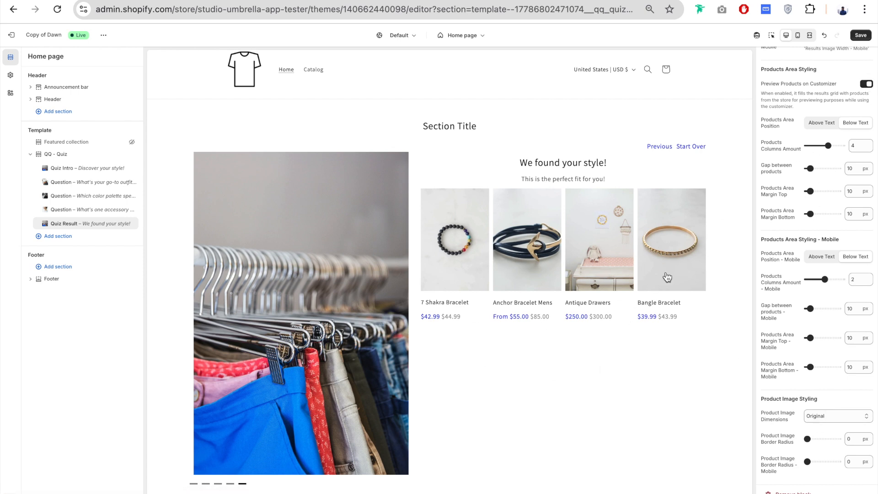
pyautogui.scroll(-1, 808, 124)
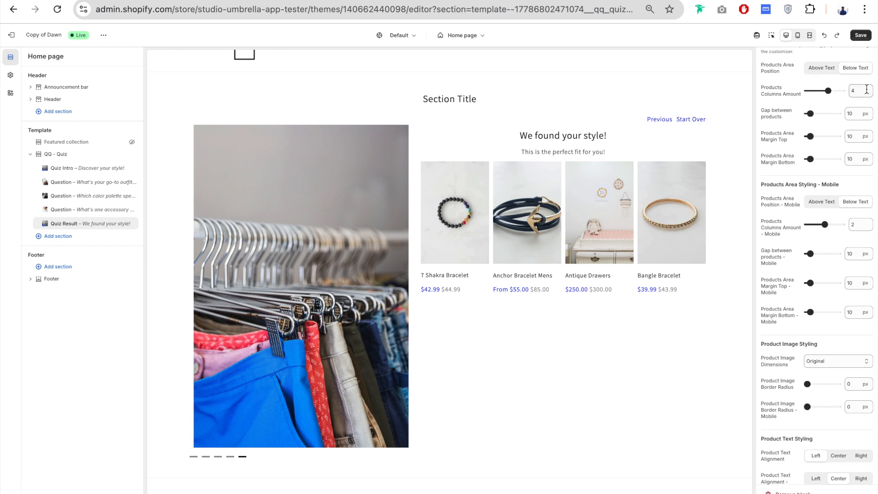
pyautogui.scroll(-1, 780, 111)
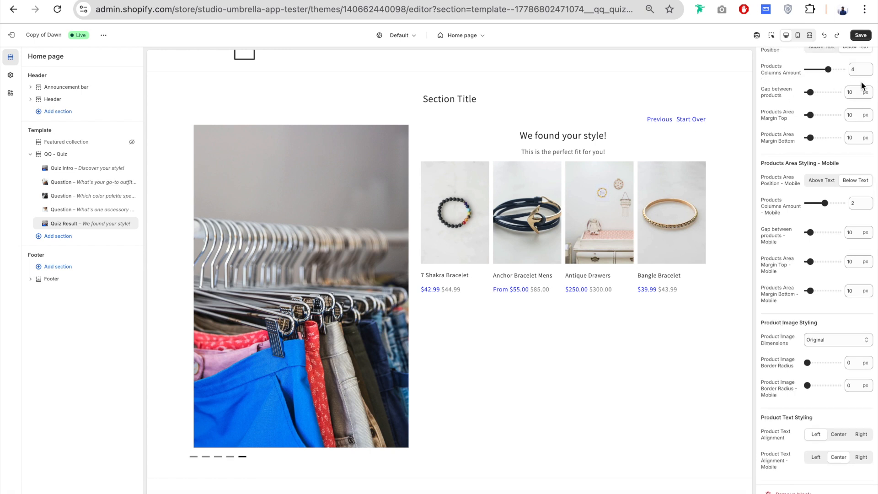
# - Keep the Products Columns Amount at 4, try a 21 px Gap between products and restore it to 10 px
pyautogui.moveTo(828, 69)
pyautogui.mouseDown()
pyautogui.moveTo(812, 66)
pyautogui.moveTo(828, 70)
pyautogui.mouseUp()
pyautogui.moveTo(811, 92); pyautogui.dragTo(813, 90)
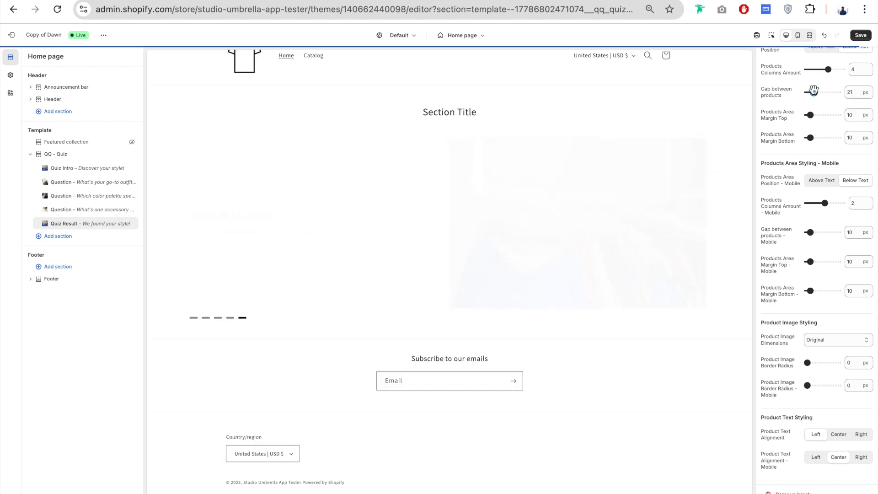
pyautogui.moveTo(814, 92); pyautogui.dragTo(810, 94)
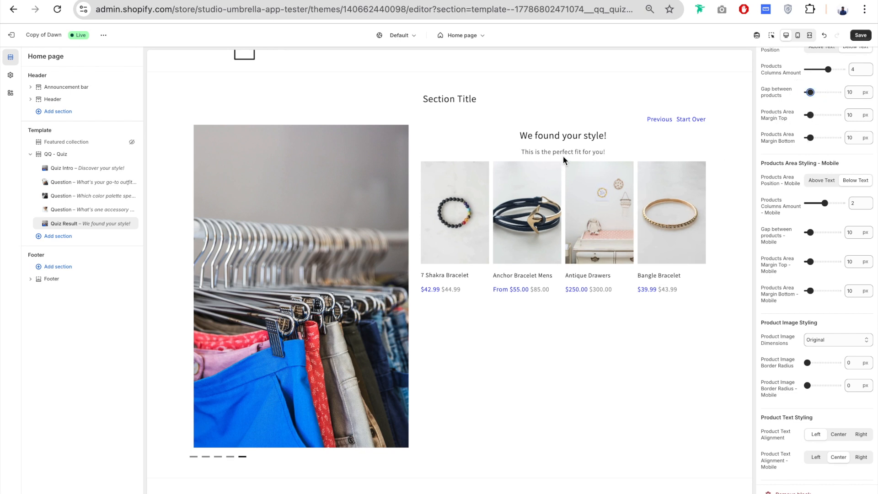
# - Set the desktop Products Area Margin Top to 30 px
pyautogui.moveTo(811, 115); pyautogui.dragTo(826, 115)
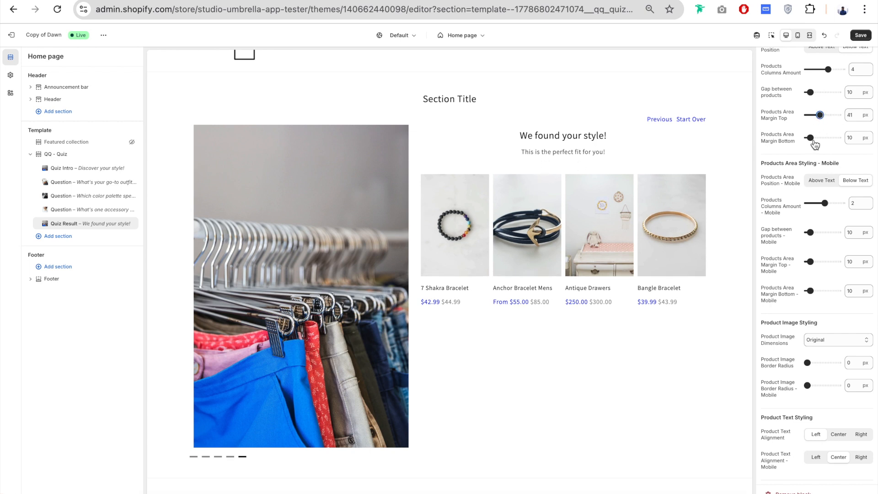
pyautogui.moveTo(820, 115); pyautogui.dragTo(817, 115)
# - Set the Product Image Dimensions to Square and the desktop Product Image Border Radius to 22 px
pyautogui.scroll(2, 779, 219)
pyautogui.scroll(-1, 780, 223)
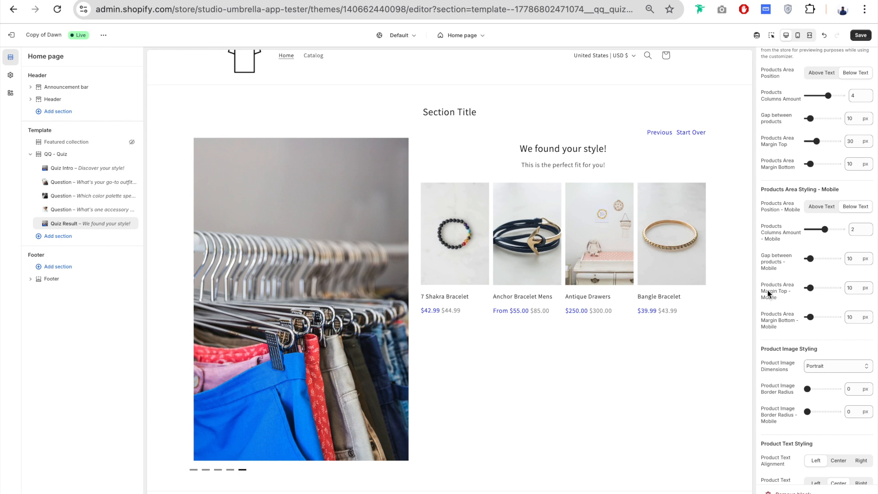
pyautogui.scroll(-5, 779, 321)
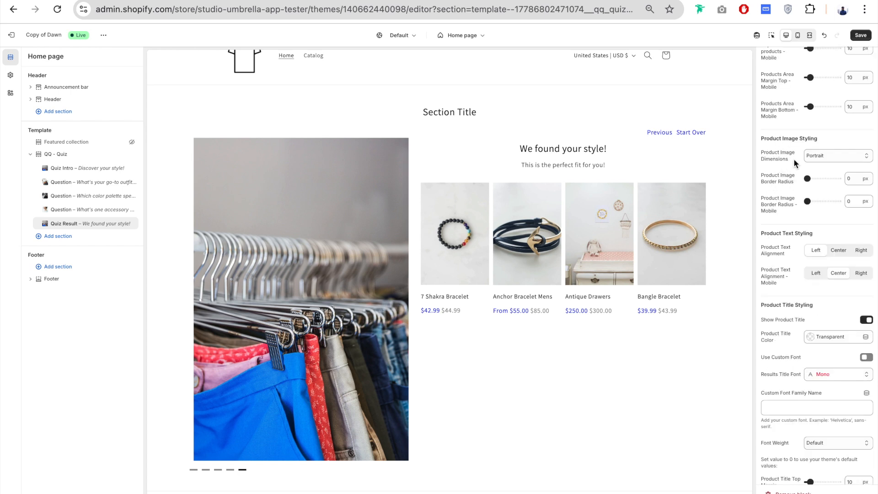
pyautogui.click(840, 156)
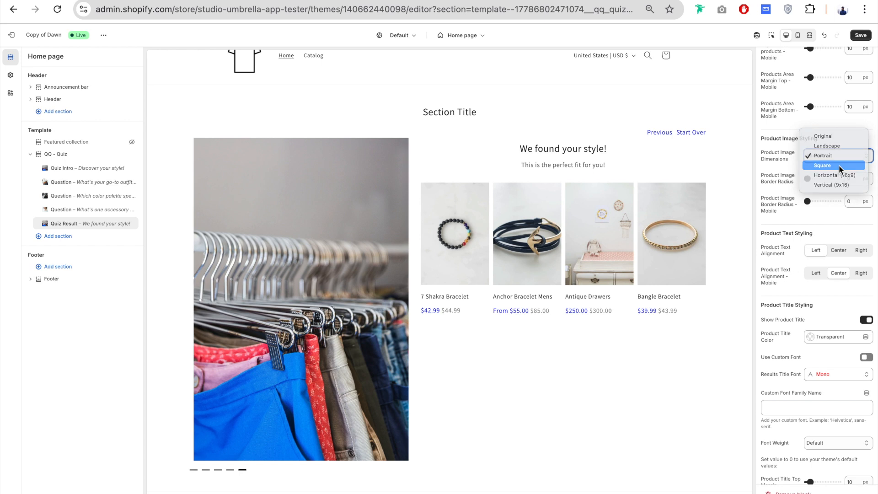
pyautogui.click(839, 165)
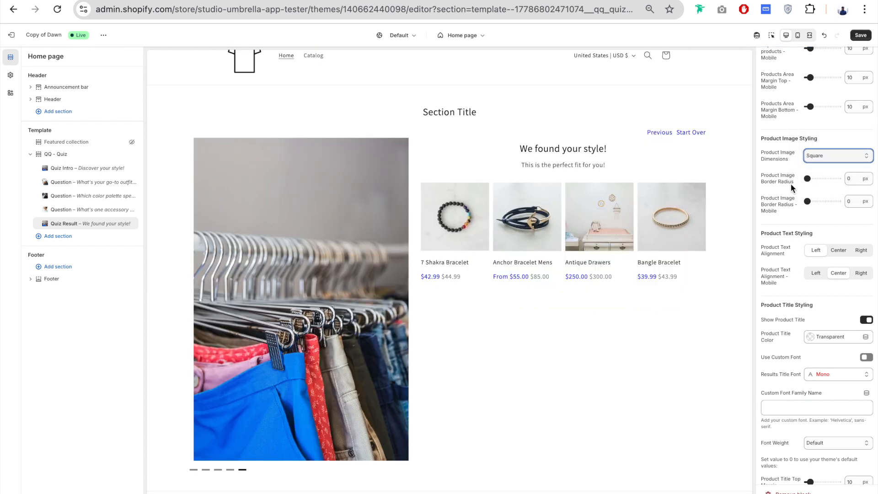
pyautogui.moveTo(808, 179); pyautogui.dragTo(814, 178)
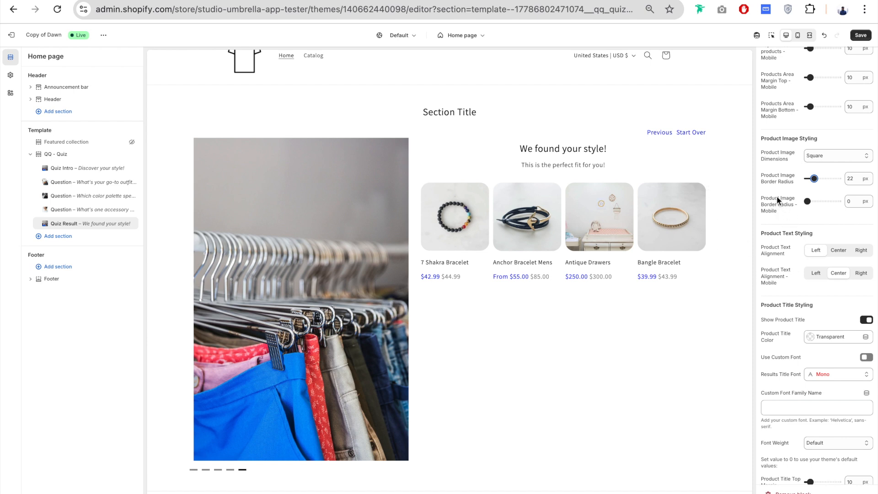
# - Try Center for the desktop Product Text Alignment and switch it to Right
pyautogui.scroll(-1, 789, 204)
pyautogui.moveTo(780, 185); pyautogui.dragTo(799, 184)
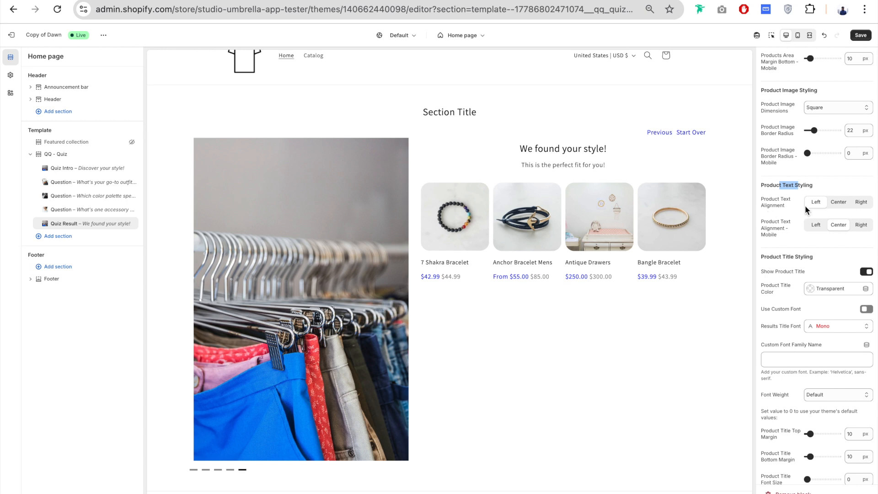
pyautogui.click(840, 204)
pyautogui.click(862, 202)
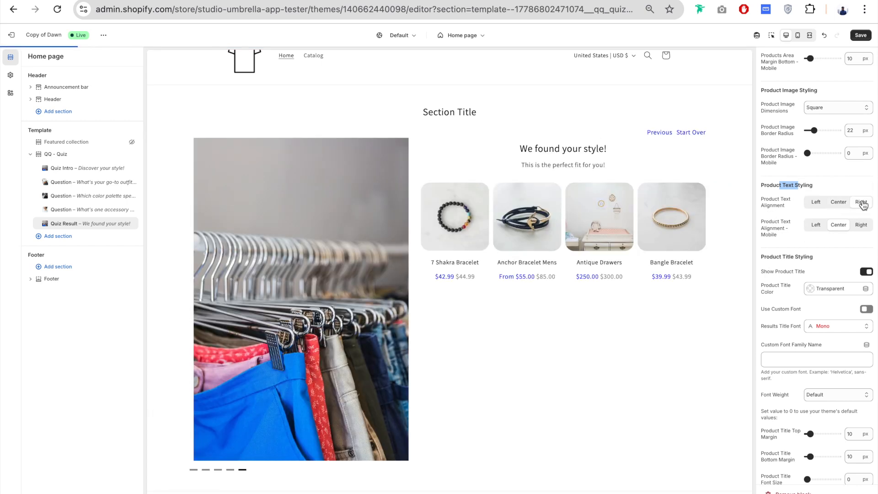
# - Set the desktop Product Text Alignment to Left, and switch Show Product Title off and back on
pyautogui.click(816, 202)
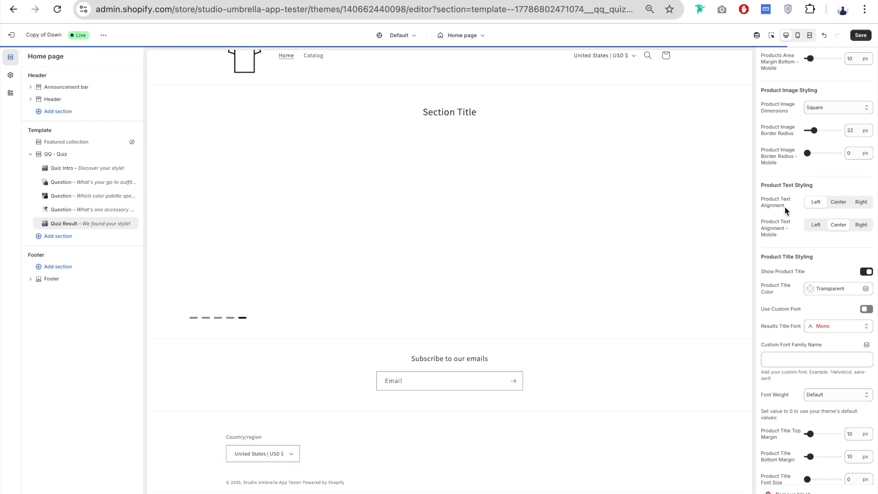
pyautogui.scroll(-1, 800, 213)
pyautogui.scroll(-4, 783, 95)
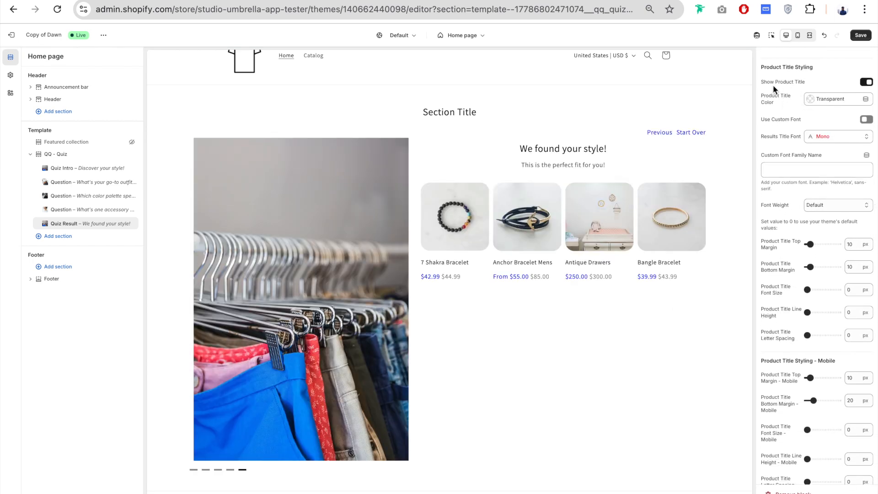
pyautogui.click(867, 82)
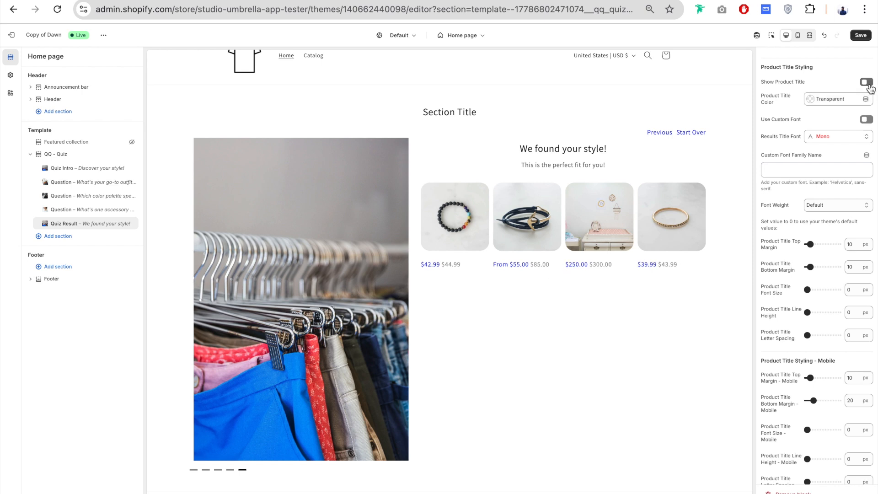
pyautogui.click(867, 82)
# - Set the Product Title Color to #005D64 and use Anonymous Pro as the custom font for the product titles
pyautogui.click(833, 100)
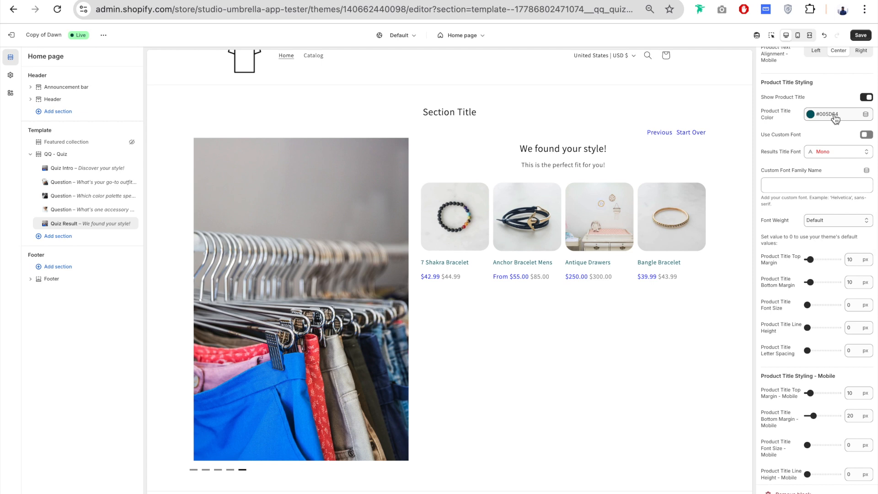
pyautogui.scroll(-1, 802, 180)
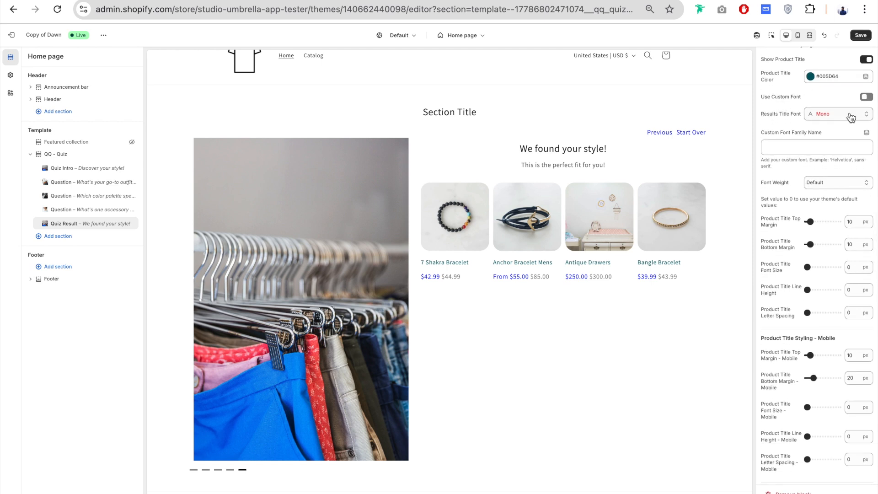
pyautogui.click(830, 116)
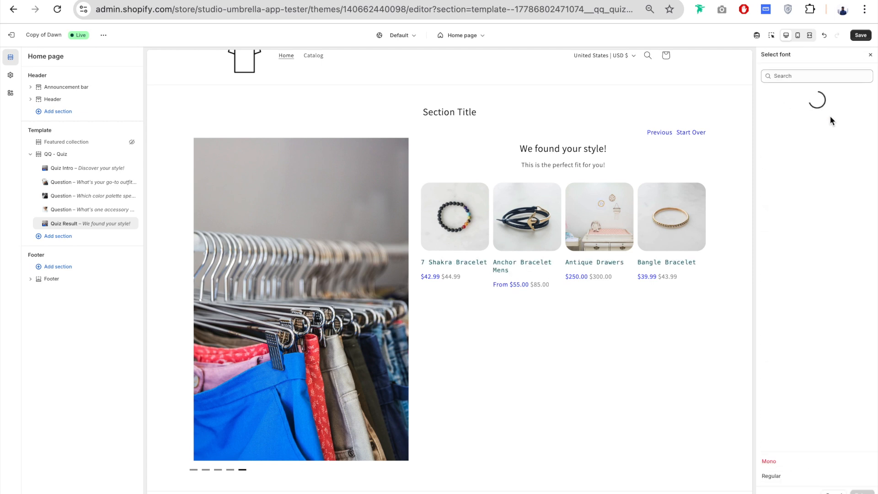
pyautogui.scroll(-3, 820, 241)
pyautogui.click(803, 288)
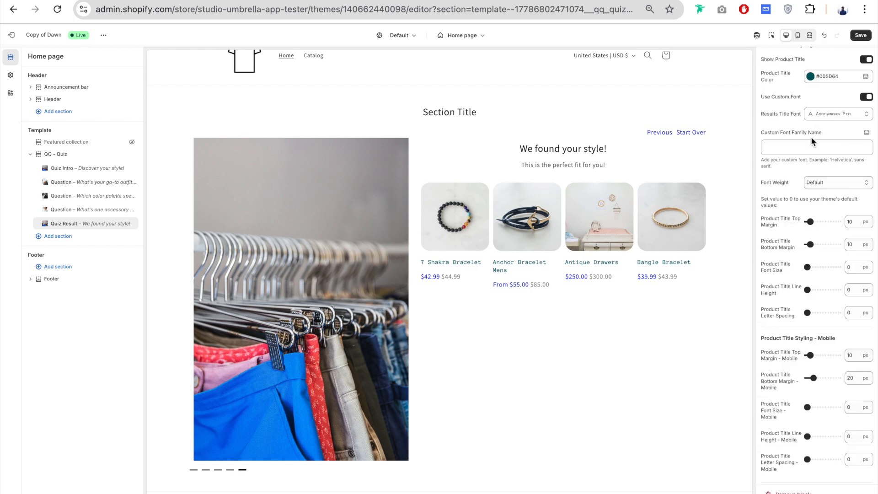
pyautogui.scroll(-1, 779, 125)
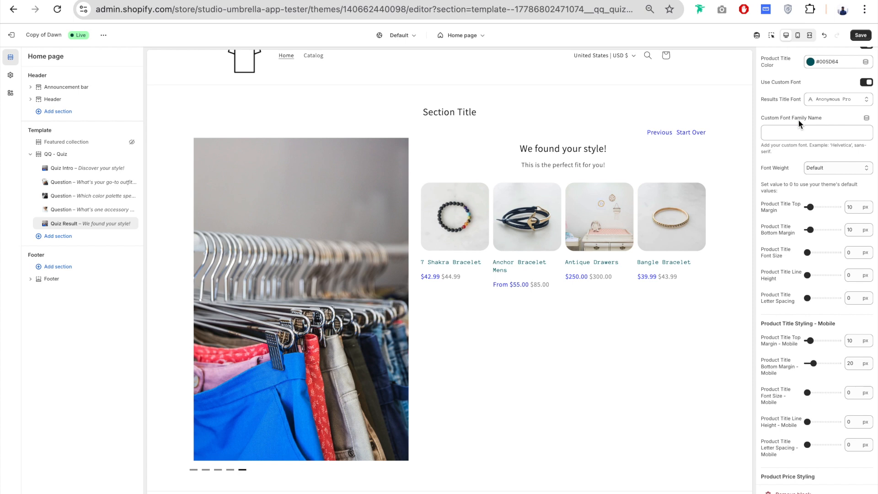
# - Try Helvetica as the Custom Font Family Name for the product titles and clear the field again
pyautogui.click(791, 132)
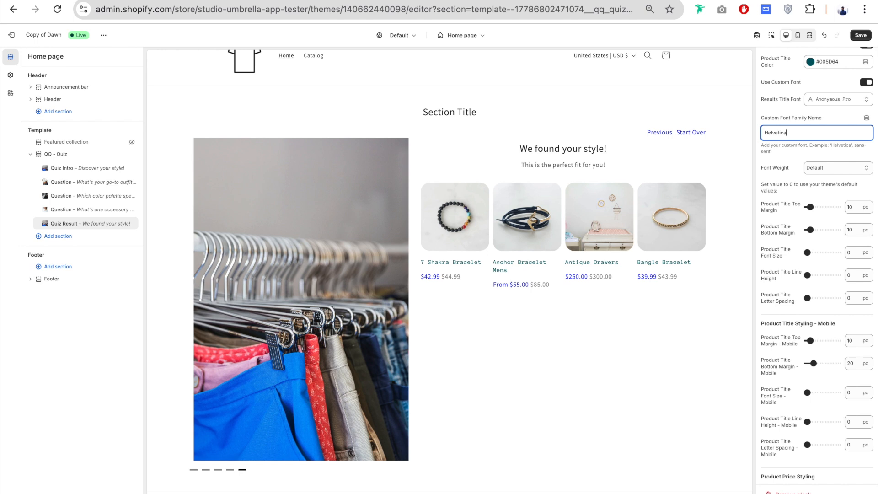
pyautogui.moveTo(796, 135); pyautogui.dragTo(765, 133)
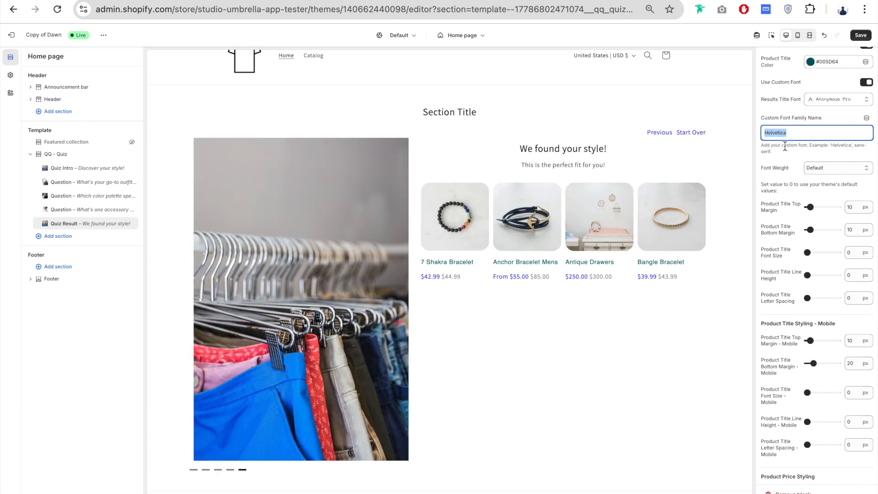
pyautogui.press('BackSpace')
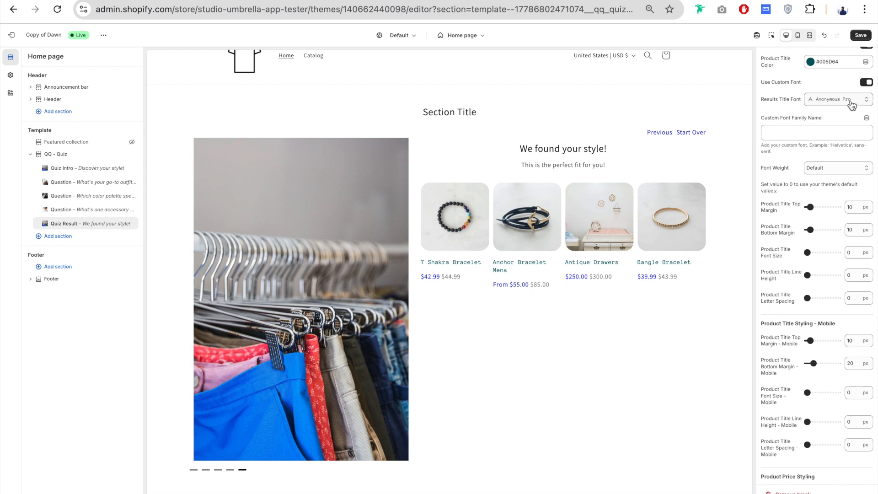
# - Try the 700 (Bold) Font Weight for the product titles and restore it to Default
pyautogui.scroll(-2, 847, 110)
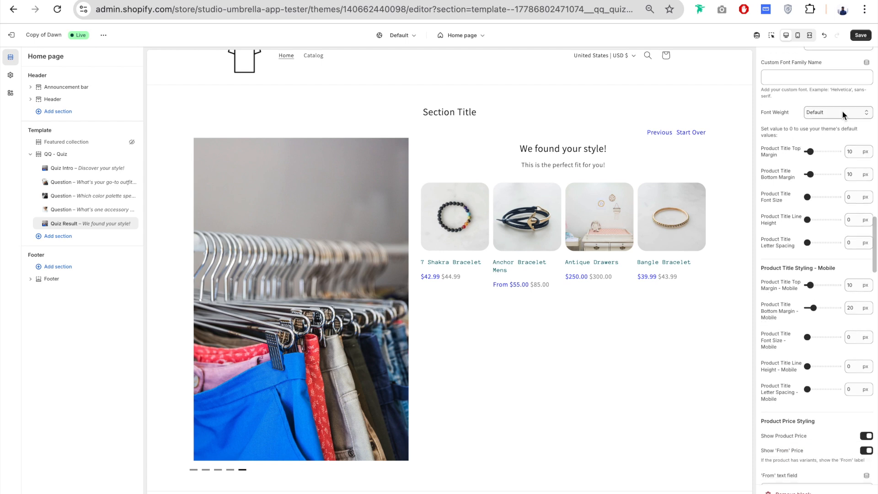
pyautogui.click(843, 112)
pyautogui.click(846, 181)
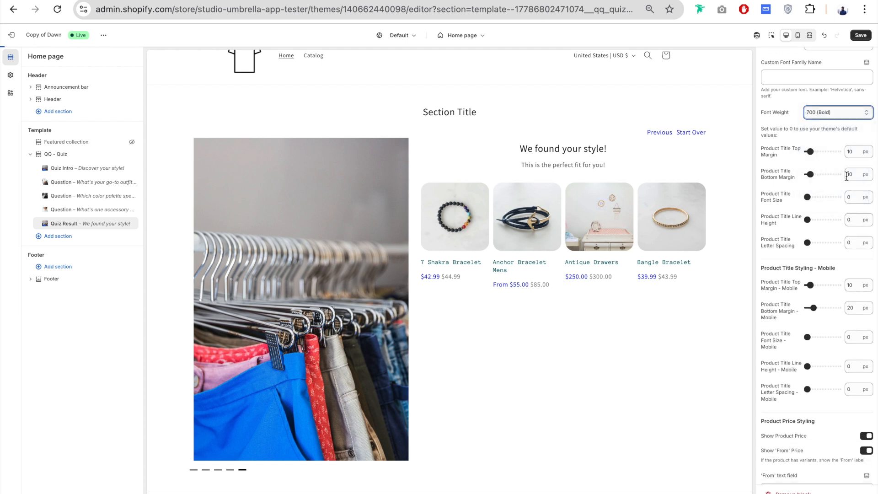
pyautogui.click(842, 112)
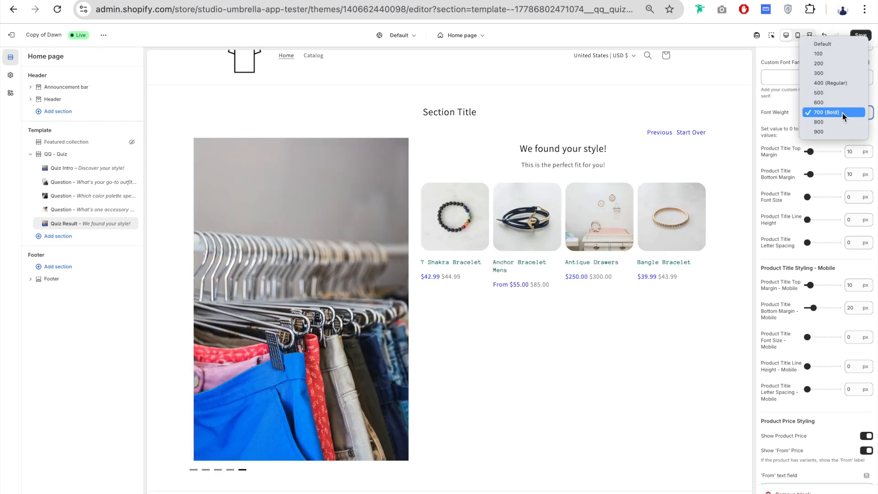
pyautogui.click(839, 45)
# - Set the desktop Product Title Top Margin to 22 px, Bottom Margin to 21 px and Font Size to 27 px
pyautogui.scroll(-3, 782, 133)
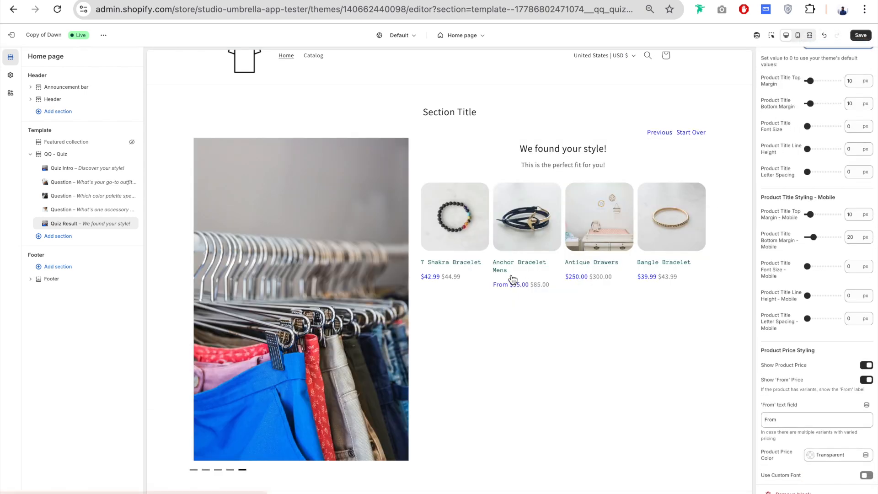
pyautogui.moveTo(811, 81); pyautogui.dragTo(814, 104)
pyautogui.click(811, 103)
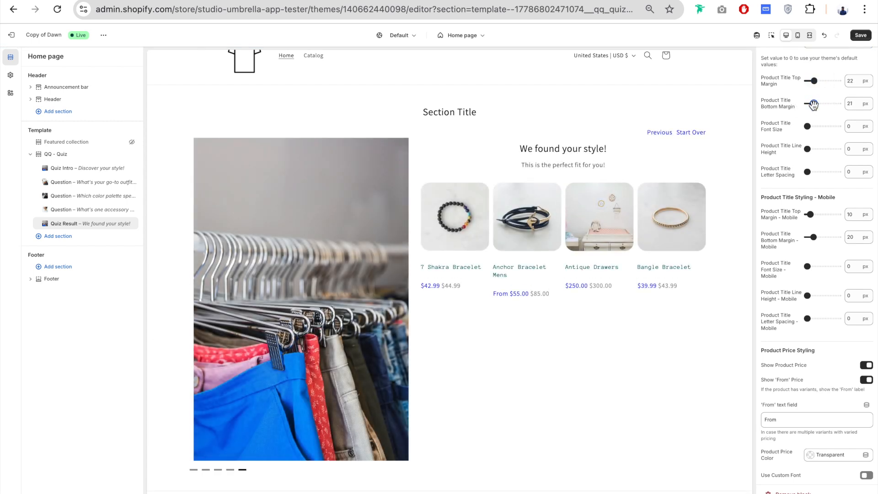
pyautogui.scroll(-1, 797, 109)
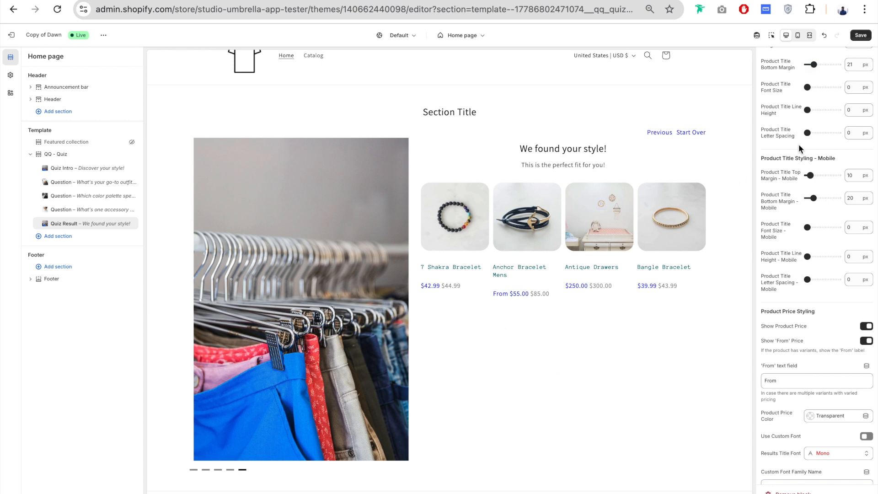
pyautogui.click(818, 87)
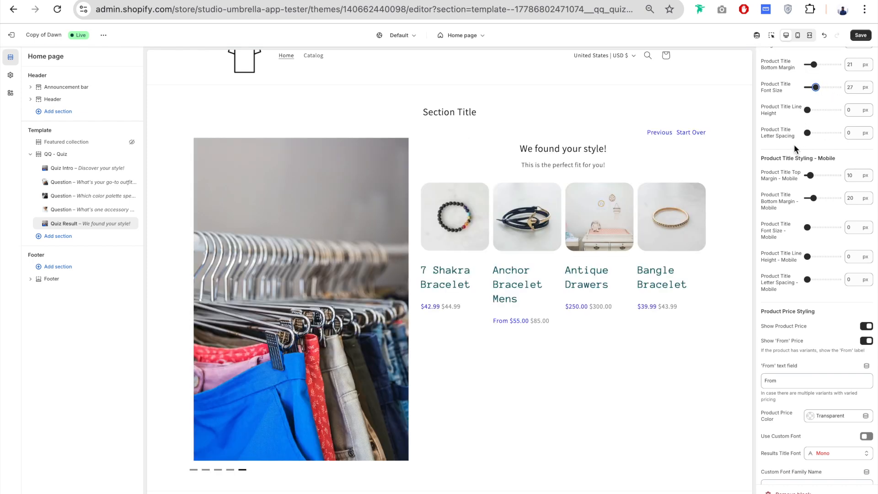
# - Try a 28 px Line Height and a 4 px Letter Spacing for the desktop product titles, restoring each to 0 px
pyautogui.moveTo(808, 110); pyautogui.dragTo(816, 110)
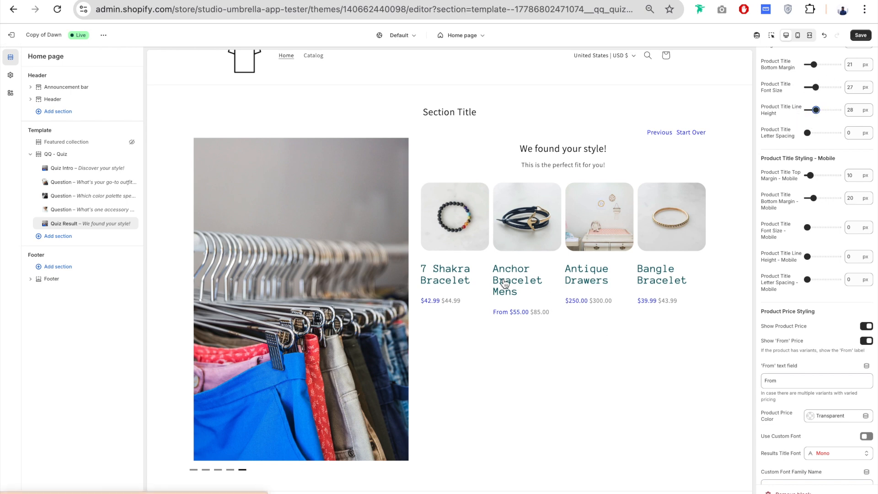
pyautogui.moveTo(816, 110); pyautogui.dragTo(807, 109)
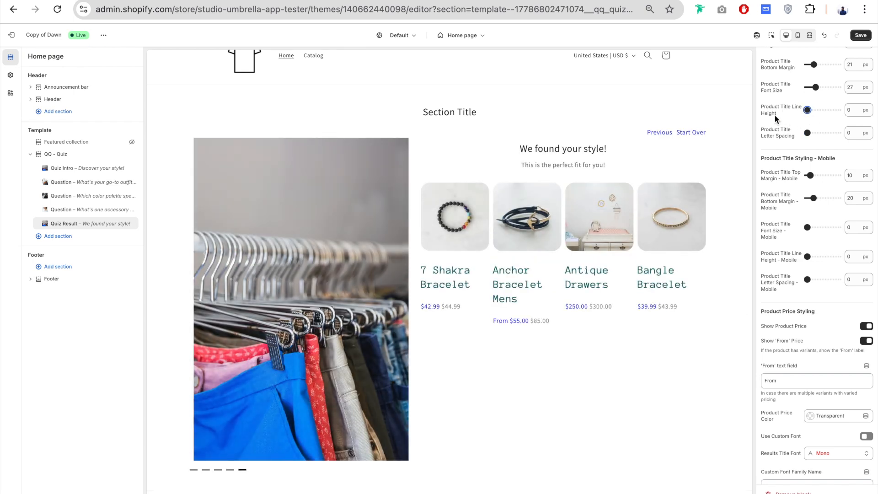
pyautogui.scroll(-2, 775, 115)
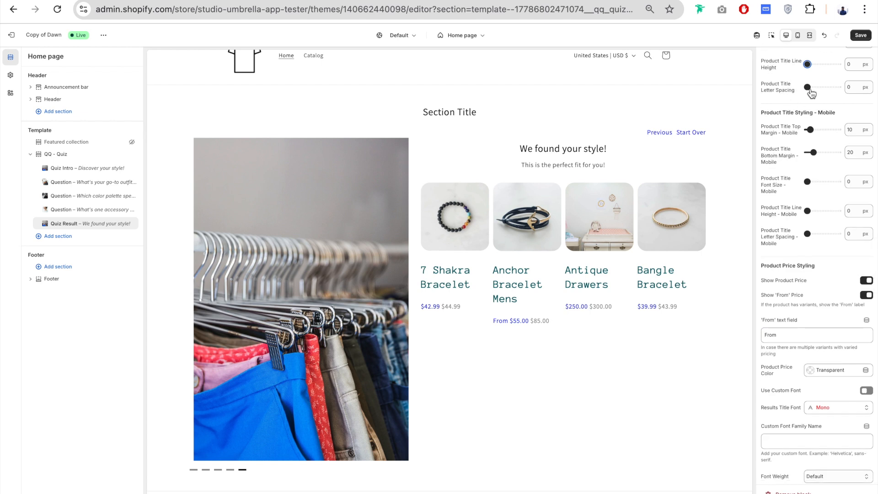
pyautogui.moveTo(808, 87); pyautogui.dragTo(819, 87)
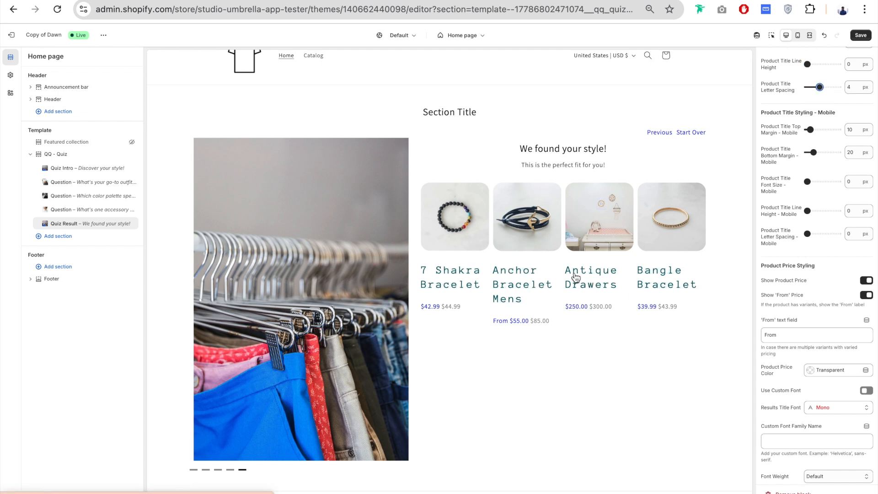
pyautogui.moveTo(820, 87); pyautogui.dragTo(794, 88)
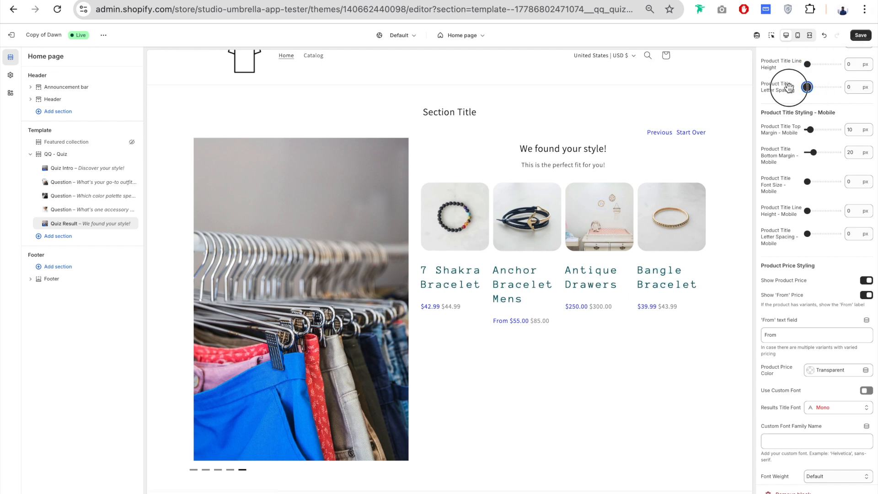
# - Switch Show Product Price off and back on in the Product Price Styling settings
pyautogui.scroll(-1, 787, 86)
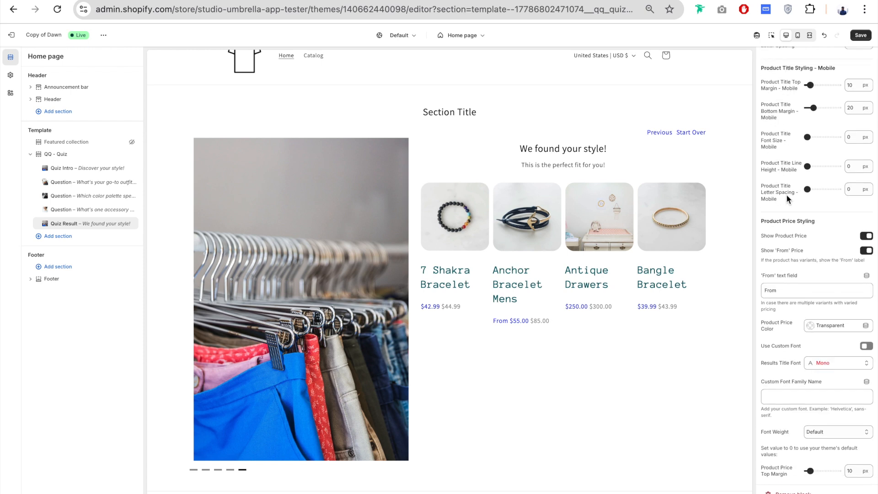
pyautogui.scroll(-3, 787, 194)
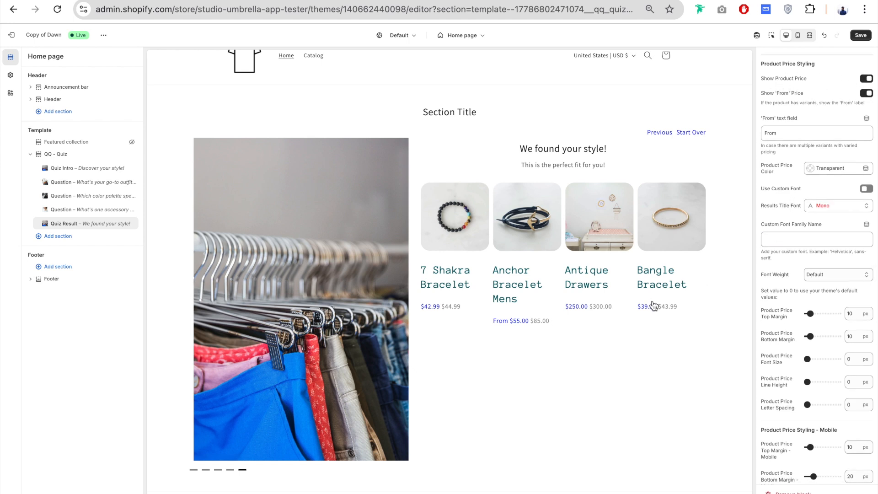
pyautogui.click(868, 80)
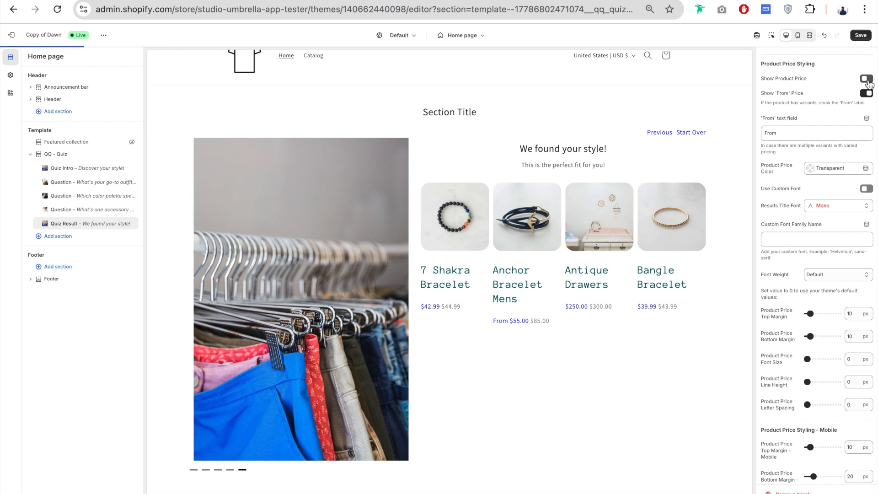
pyautogui.click(868, 80)
# - Try "Starting at:" as the 'From' price text and restore it to "From"
pyautogui.scroll(-1, 838, 78)
pyautogui.scroll(-1, 837, 79)
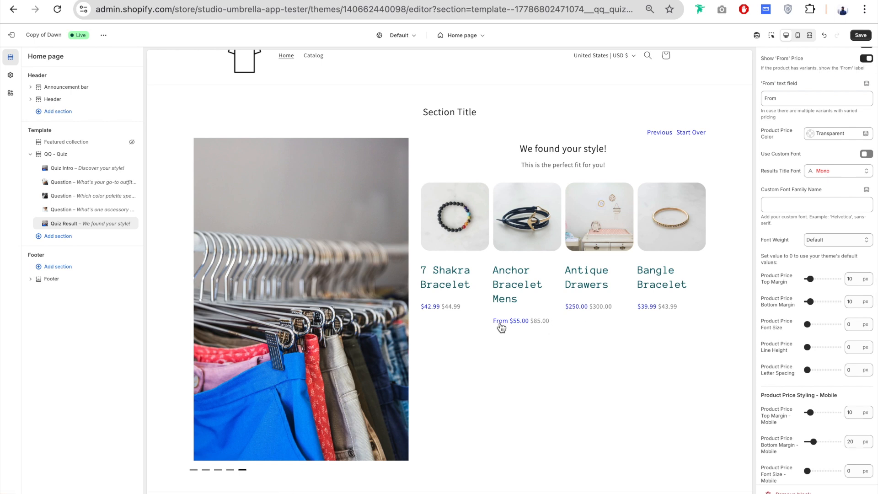
pyautogui.scroll(-1, 801, 103)
pyautogui.scroll(-1, 801, 103)
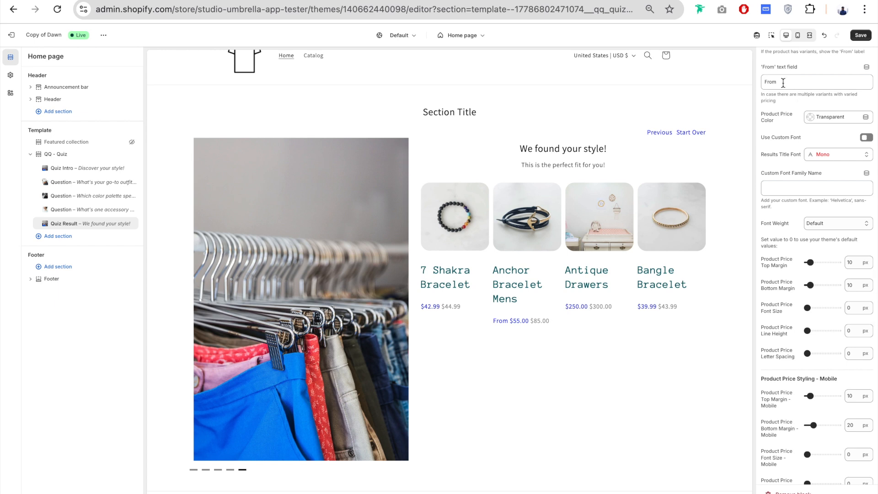
pyautogui.moveTo(781, 83); pyautogui.dragTo(767, 84)
pyautogui.write('Starting at:')
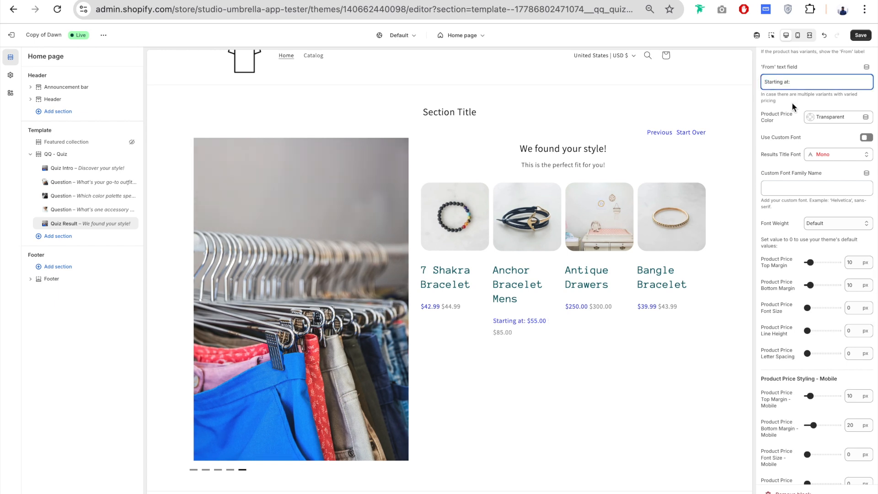
pyautogui.moveTo(801, 79); pyautogui.dragTo(750, 80)
pyautogui.write('From')
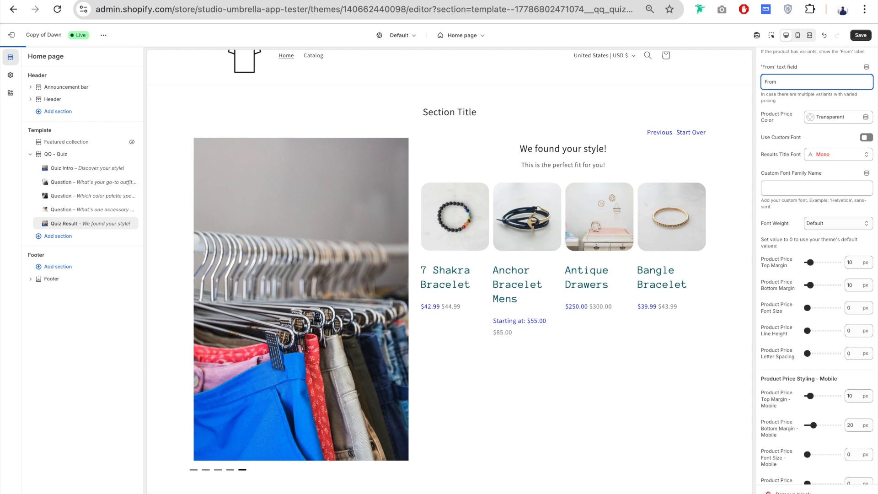
# - Set the Product Price Color to #121212
pyautogui.scroll(-3, 777, 112)
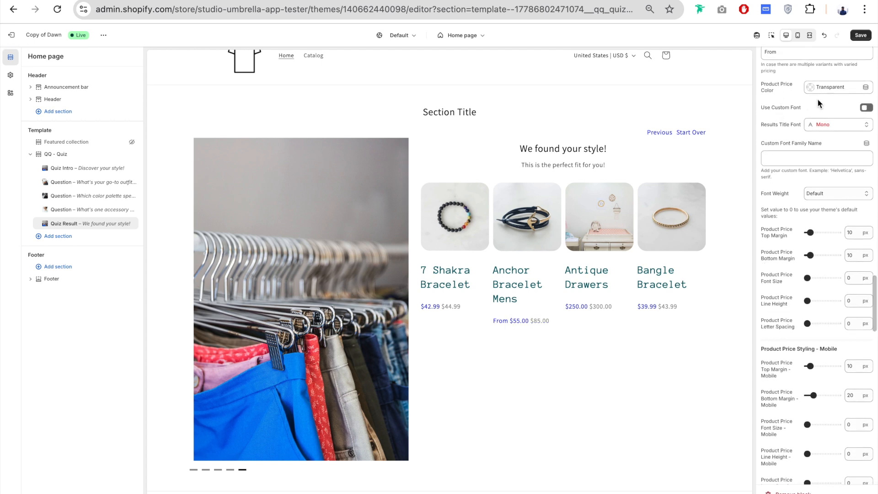
pyautogui.click(834, 88)
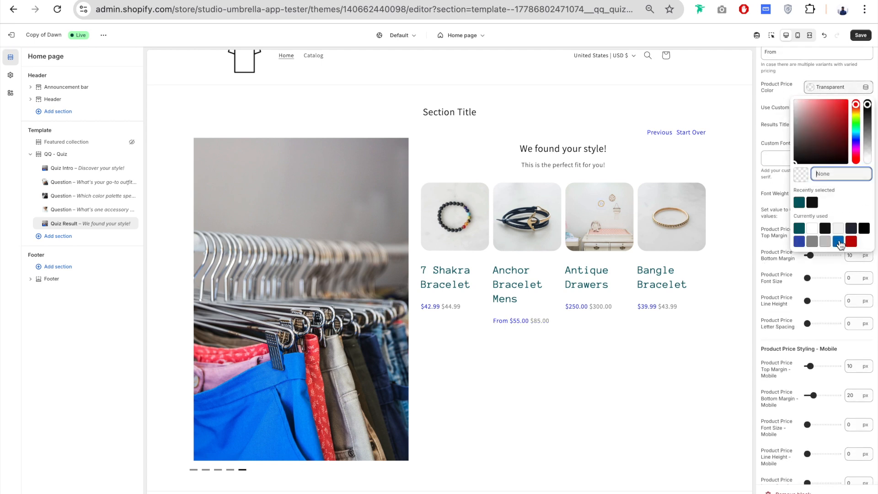
pyautogui.click(825, 228)
pyautogui.click(778, 106)
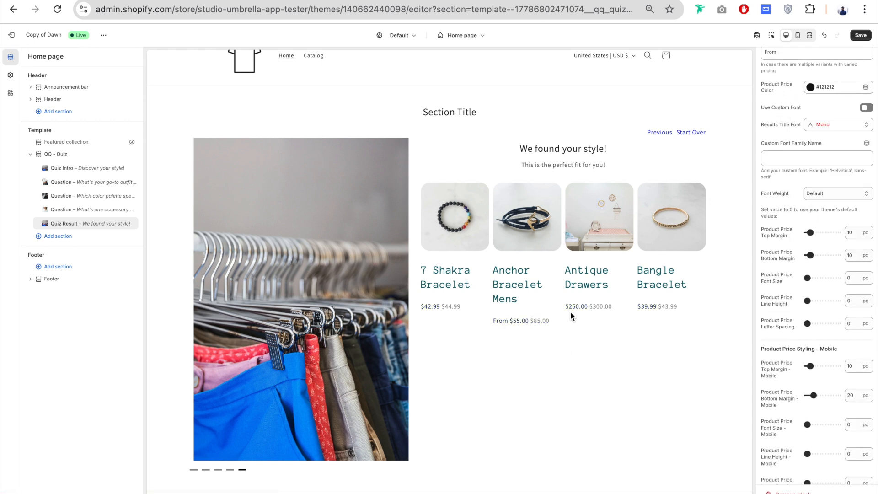
pyautogui.scroll(-1, 778, 139)
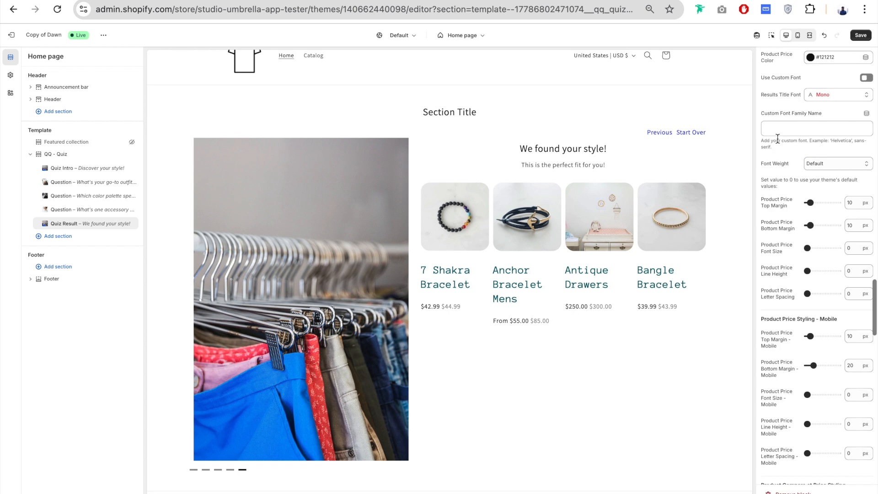
pyautogui.scroll(-1, 778, 138)
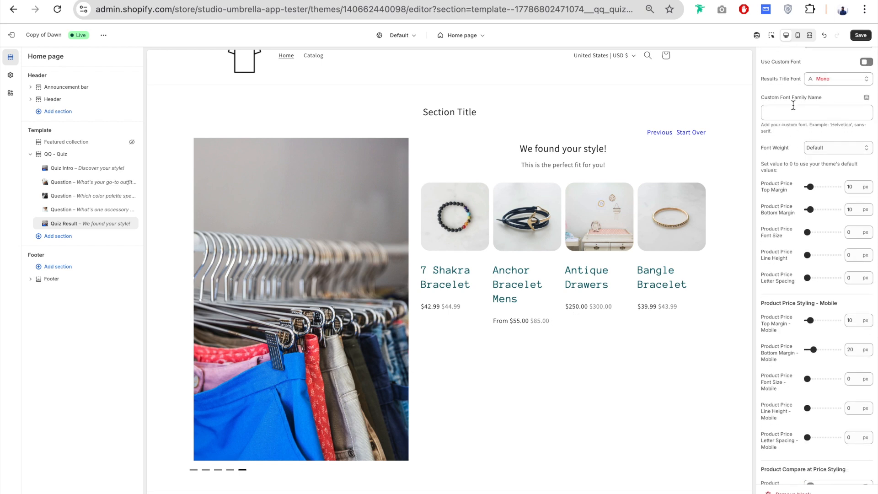
pyautogui.scroll(-3, 778, 152)
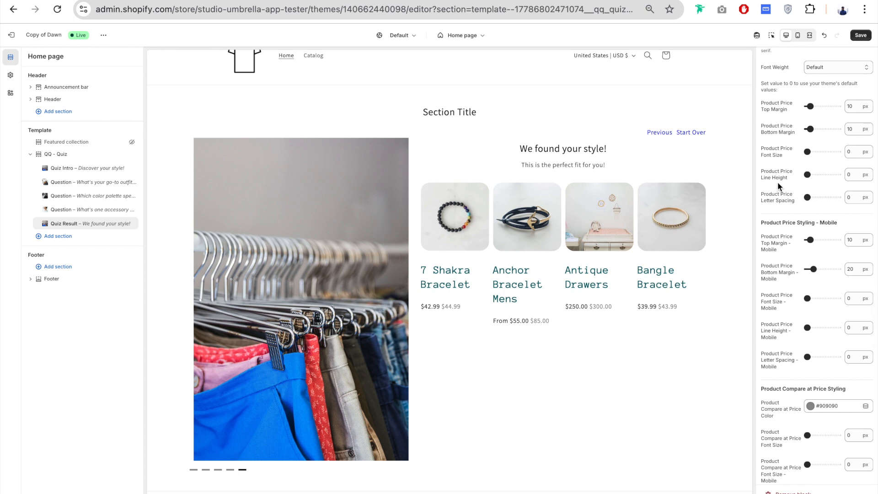
# - Try a larger desktop Product Price Font Size and restore it to 0 px
pyautogui.scroll(-2, 783, 201)
pyautogui.moveTo(807, 109); pyautogui.dragTo(785, 109)
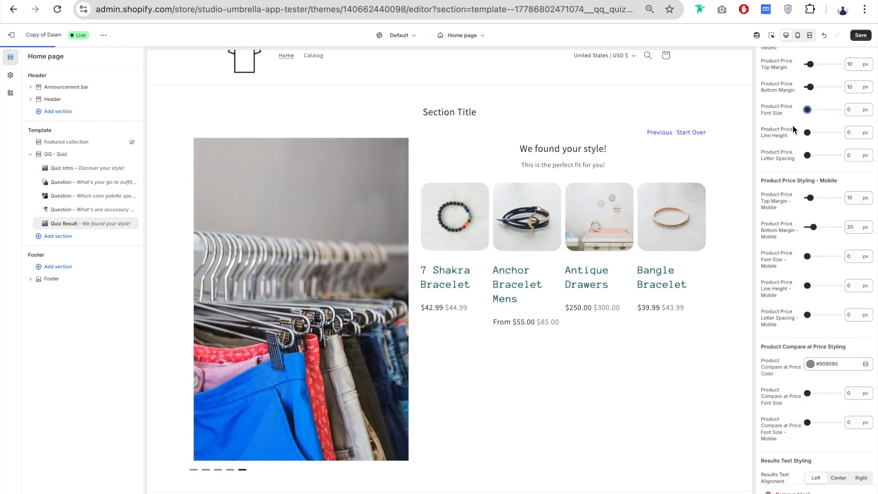
# - Try color #C40606 and a 7 px desktop font size for the compare at price, restoring #909090 and 0 px
pyautogui.scroll(-2, 792, 124)
pyautogui.scroll(-3, 793, 125)
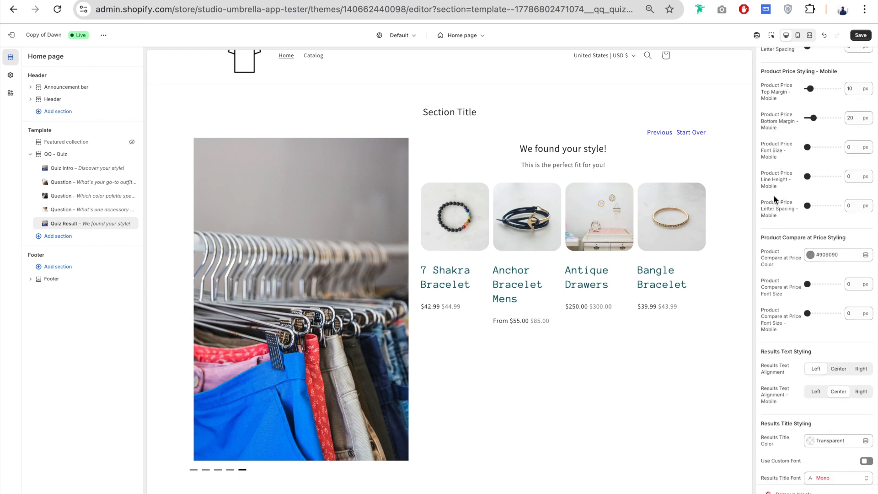
pyautogui.scroll(-4, 784, 221)
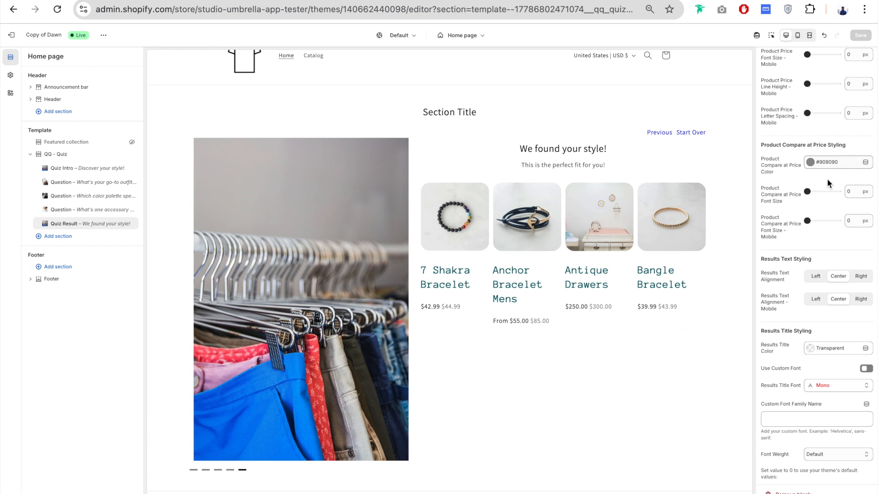
pyautogui.click(846, 164)
pyautogui.click(817, 278)
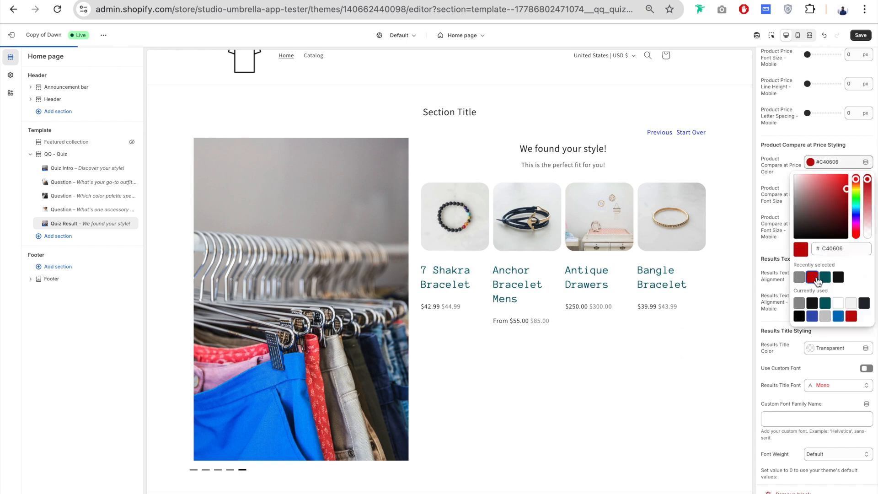
pyautogui.click(772, 175)
pyautogui.click(807, 192)
pyautogui.moveTo(808, 191); pyautogui.dragTo(809, 192)
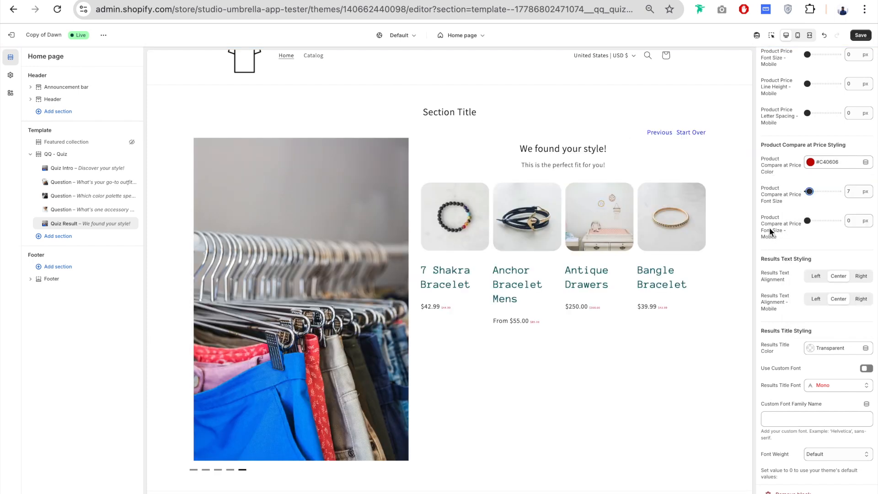
pyautogui.moveTo(810, 191); pyautogui.dragTo(789, 190)
pyautogui.click(830, 162)
pyautogui.click(799, 277)
pyautogui.scroll(-4, 793, 129)
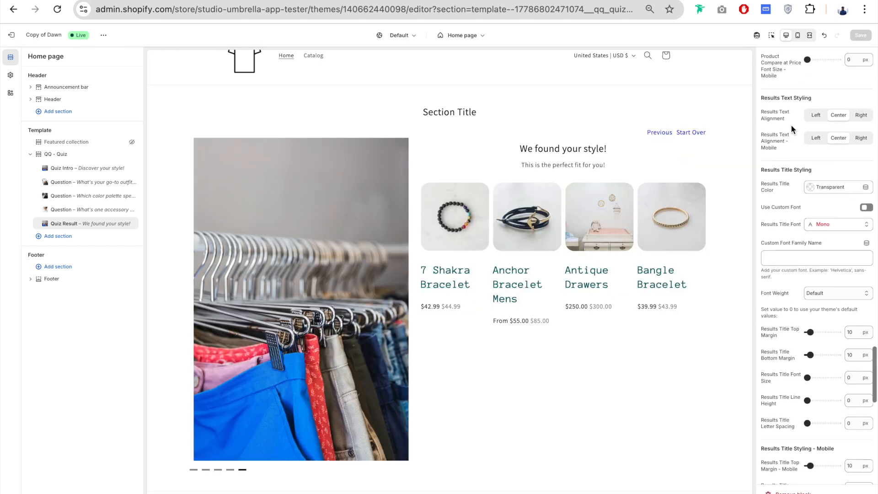
pyautogui.moveTo(517, 147); pyautogui.dragTo(617, 163)
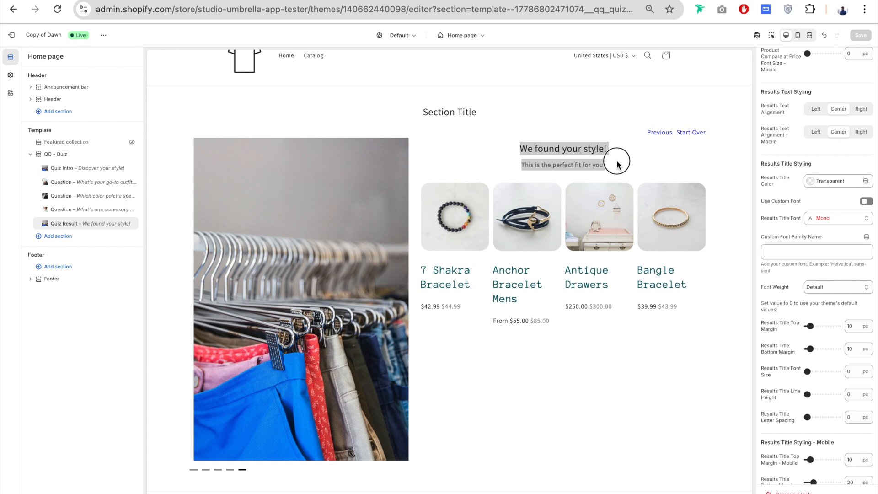
pyautogui.click(666, 163)
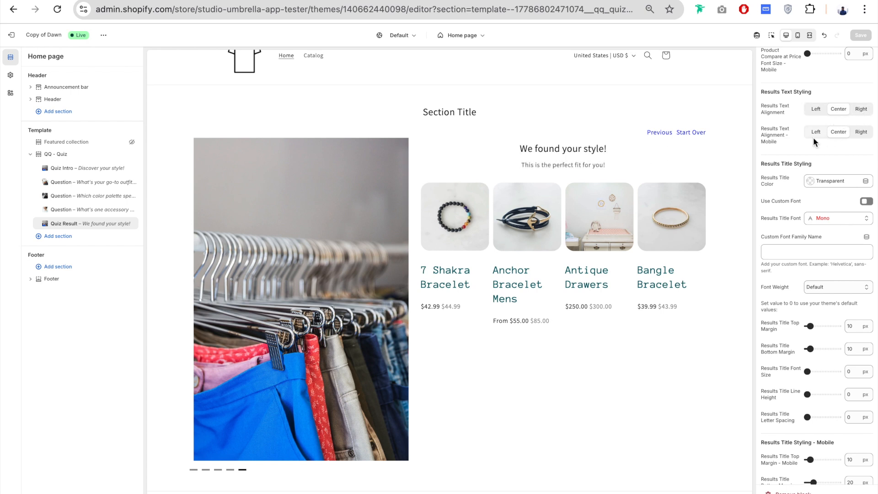
# - Set the Results Title Color to #005D64
pyautogui.scroll(-2, 791, 152)
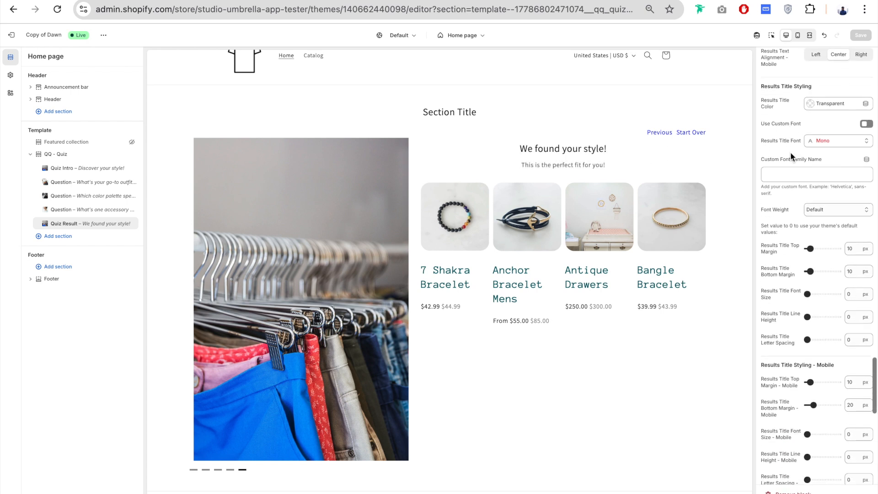
pyautogui.moveTo(544, 148); pyautogui.dragTo(588, 149)
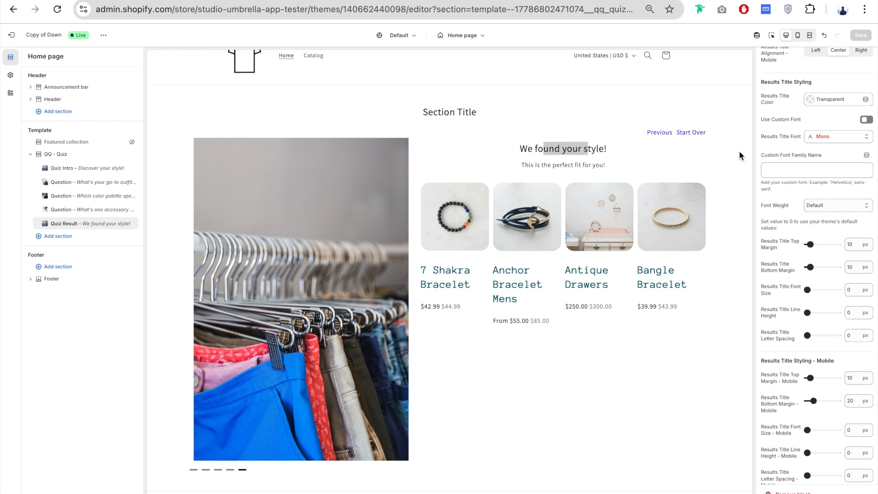
pyautogui.click(840, 102)
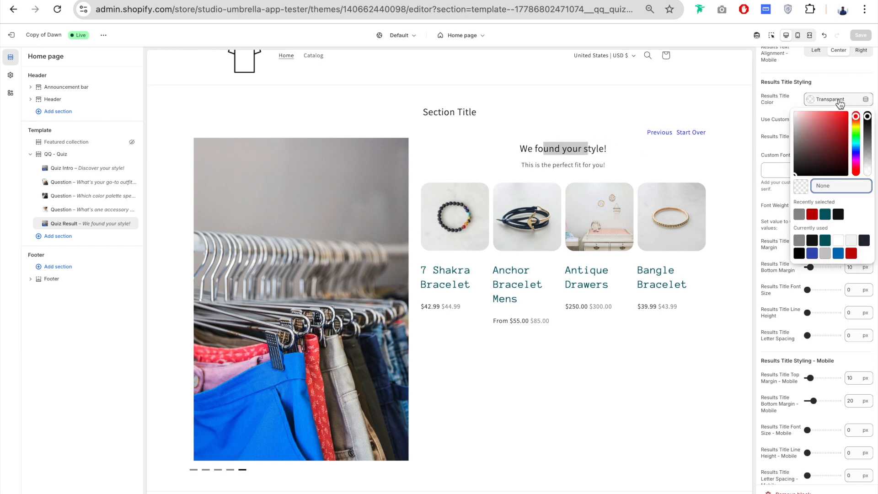
pyautogui.click(814, 246)
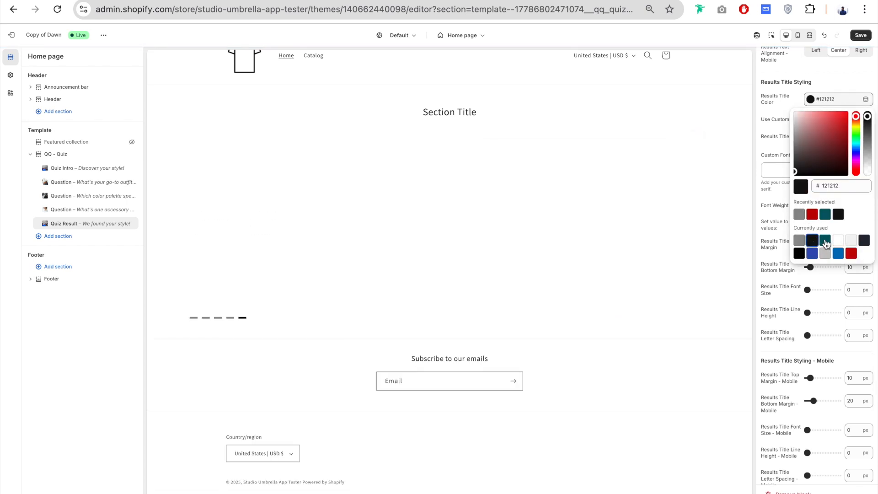
pyautogui.click(825, 240)
# - Use Anonymous Pro as the custom Results Title font and set its desktop font size to 46 px
pyautogui.click(847, 137)
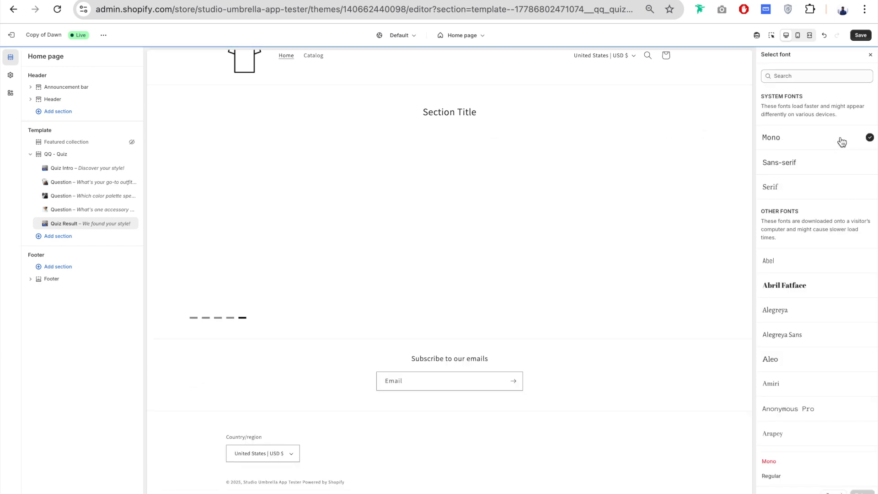
pyautogui.click(798, 286)
pyautogui.click(813, 290)
pyautogui.moveTo(813, 291); pyautogui.dragTo(823, 299)
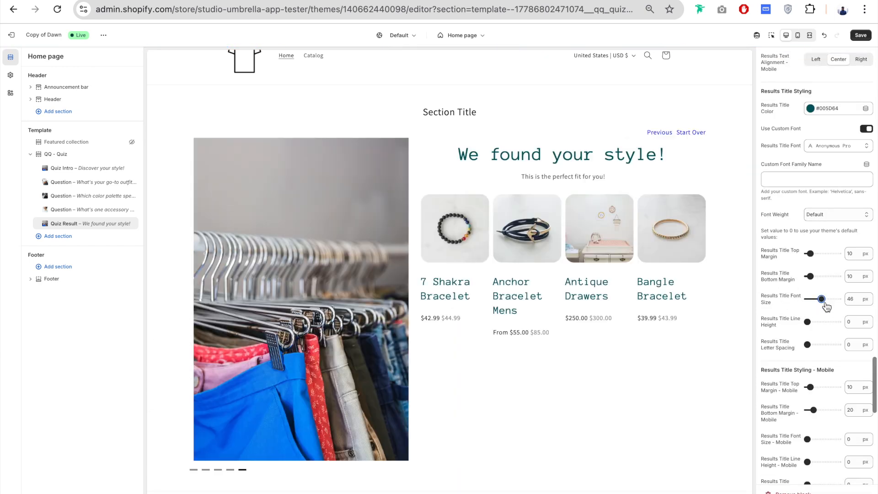
# - Set the Results Text Block Color to #909090
pyautogui.scroll(-3, 779, 284)
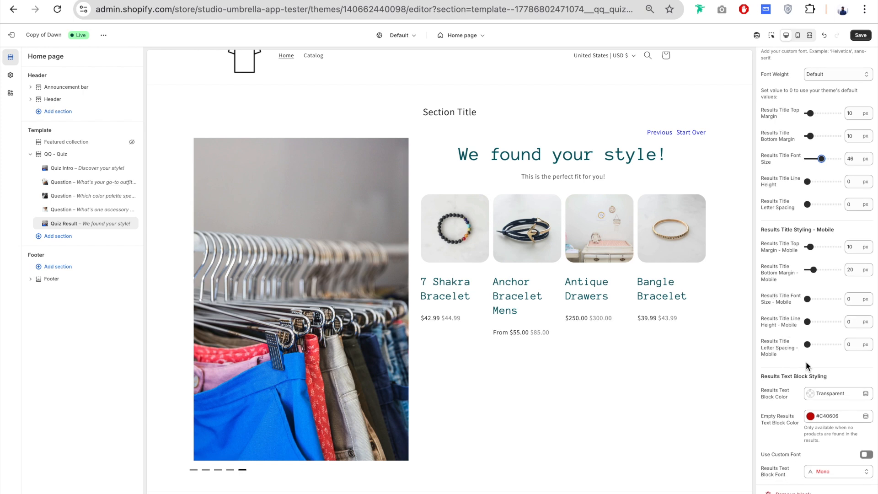
pyautogui.scroll(-4, 788, 338)
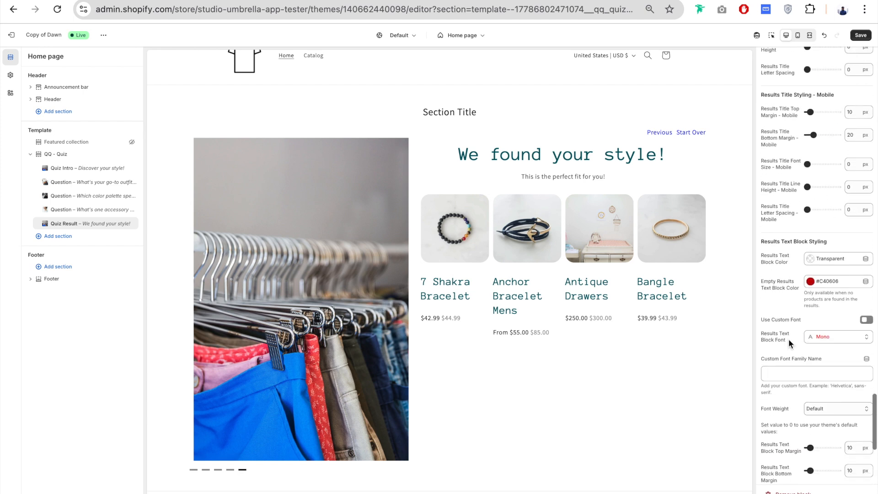
pyautogui.moveTo(529, 176); pyautogui.dragTo(588, 176)
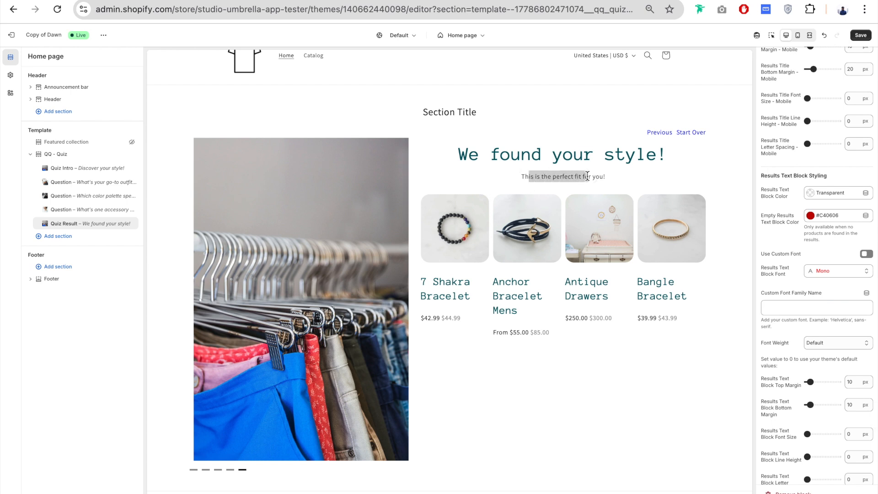
pyautogui.click(819, 258)
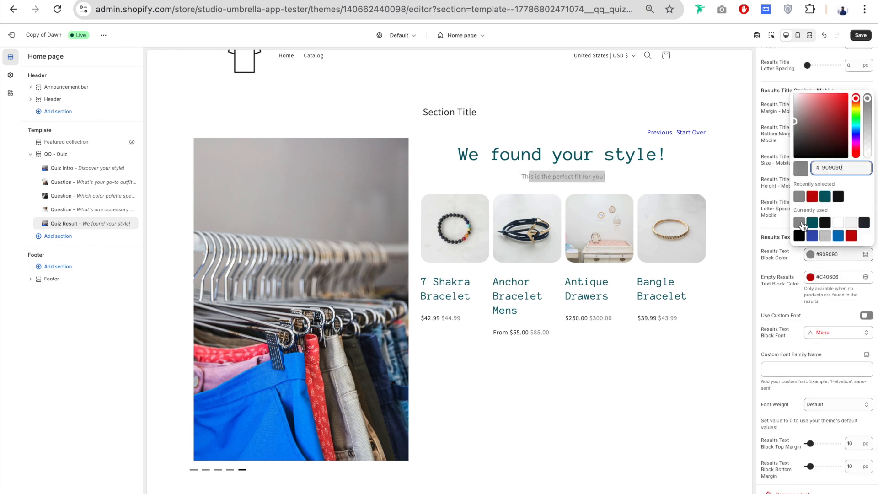
pyautogui.click(779, 256)
# - Turn on Preview Empty Results on Customizer to check the empty results message, and switch it off again
pyautogui.scroll(-1, 780, 263)
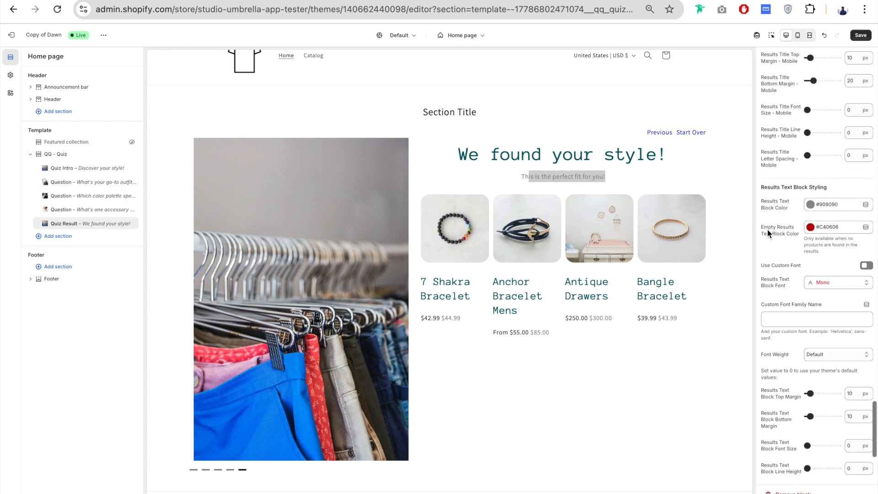
pyautogui.scroll(10, 786, 237)
pyautogui.click(866, 234)
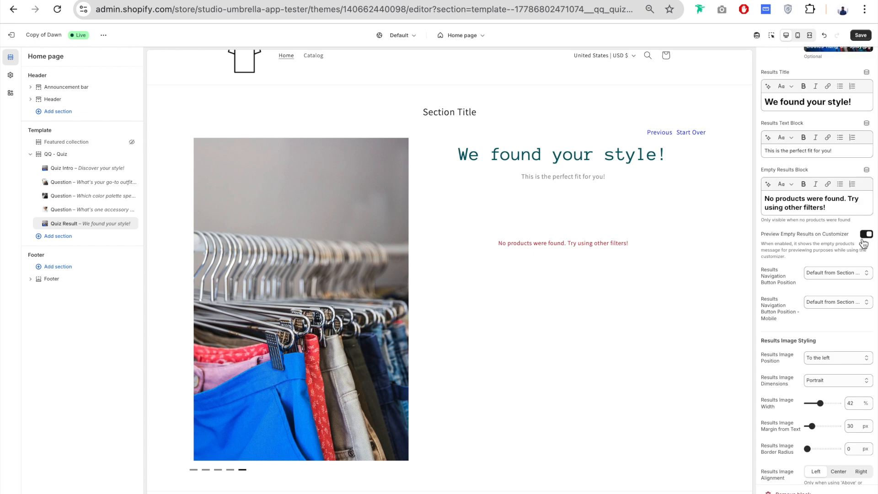
pyautogui.moveTo(544, 243); pyautogui.dragTo(614, 243)
pyautogui.click(866, 235)
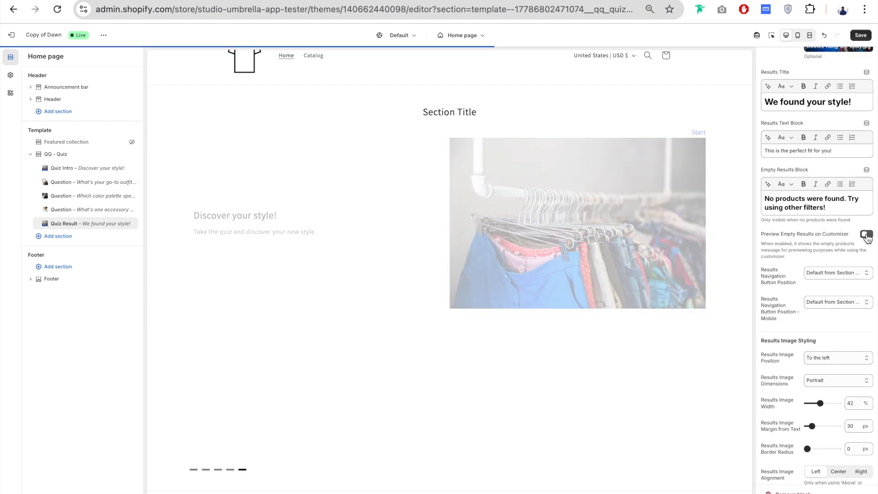
# - Set the desktop Results Text Block Font Size to 24 px
pyautogui.scroll(-10, 820, 238)
pyautogui.scroll(-10, 819, 238)
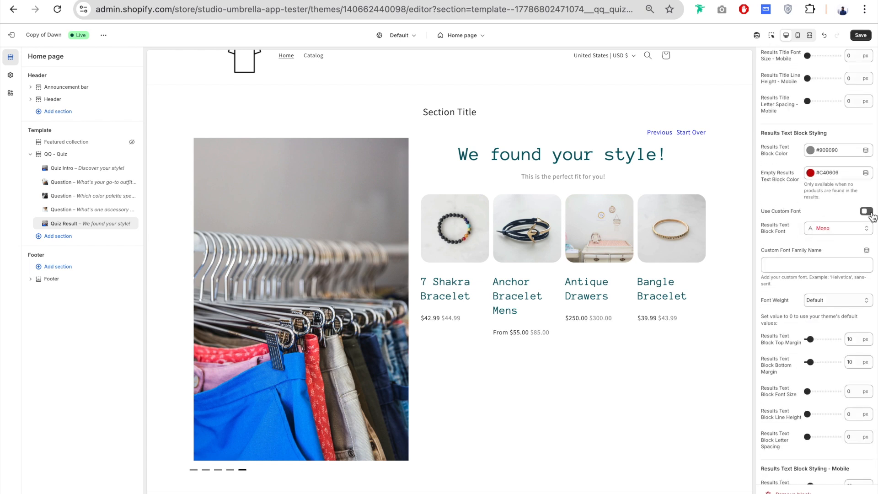
pyautogui.scroll(-3, 817, 265)
pyautogui.scroll(-1, 814, 288)
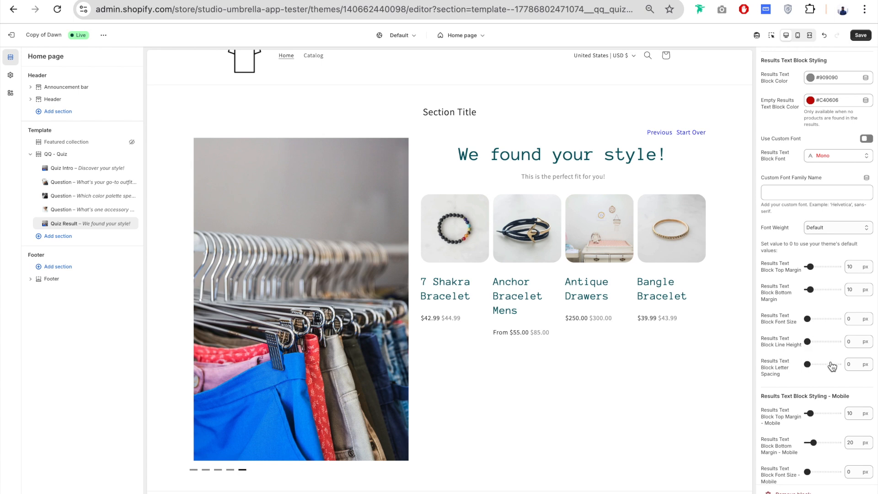
pyautogui.moveTo(808, 318); pyautogui.dragTo(814, 319)
# - Change the Results Text Block Color to a black swatch from the currently used colors
pyautogui.scroll(-2, 820, 267)
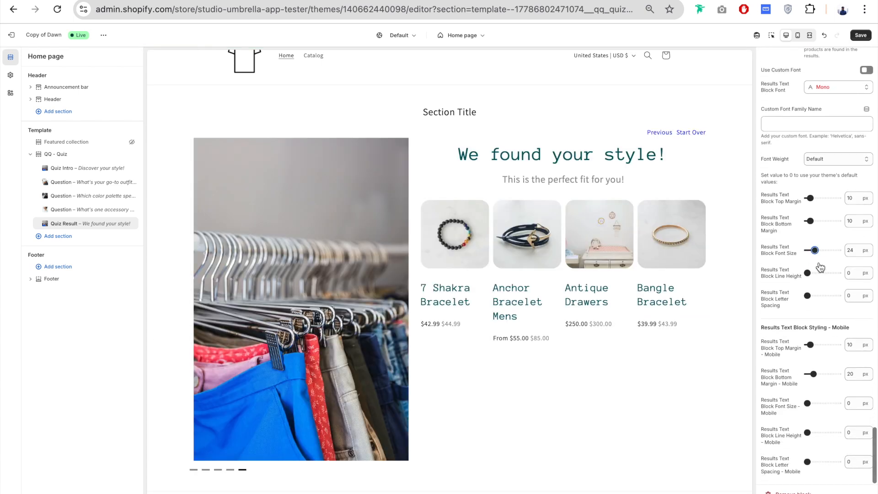
pyautogui.scroll(3, 820, 267)
pyautogui.click(823, 138)
pyautogui.click(819, 279)
pyautogui.click(785, 299)
pyautogui.scroll(-3, 785, 299)
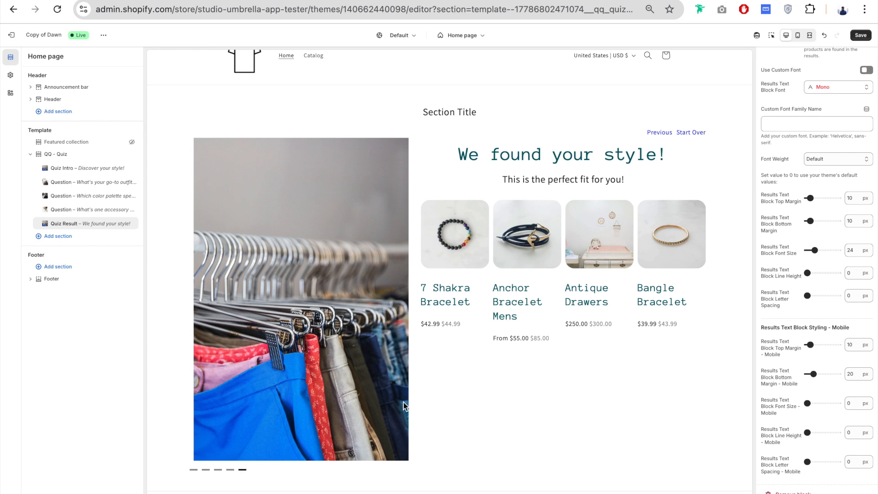
# - Open the QQ - Quiz section's settings and switch Display Section Header off and back on
pyautogui.click(587, 414)
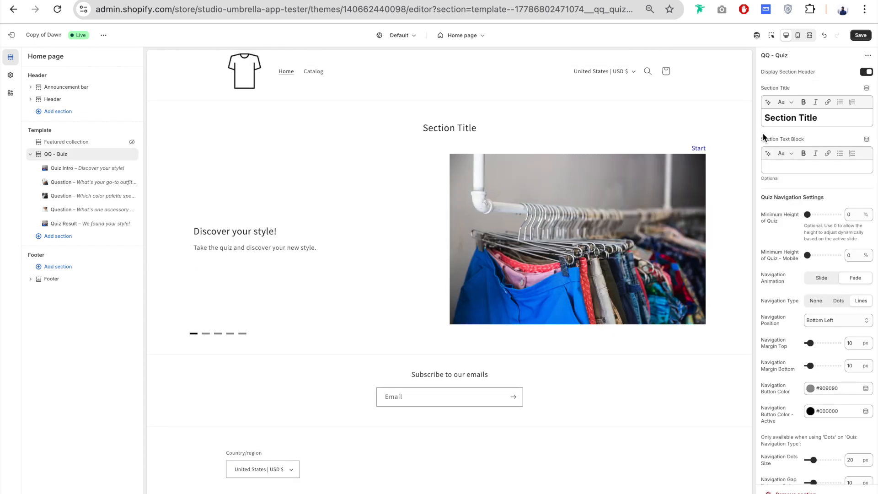
pyautogui.scroll(-2, 763, 137)
pyautogui.scroll(-5, 763, 132)
pyautogui.scroll(10, 762, 133)
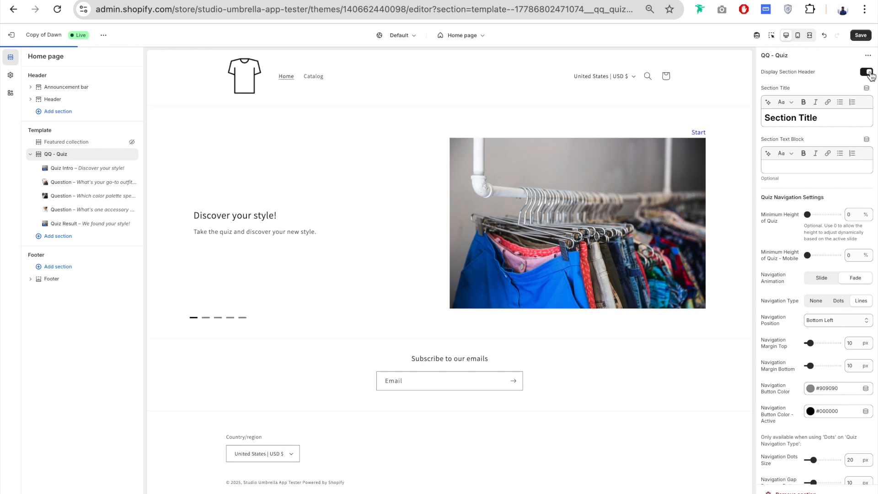
pyautogui.click(809, 84)
# - Set the Section Title "Find your Perfect Style" and Section Text Block "Take our quick quiz to discover your unique fashion style and get personalized product recommendations!"
pyautogui.tripleClick(817, 118)
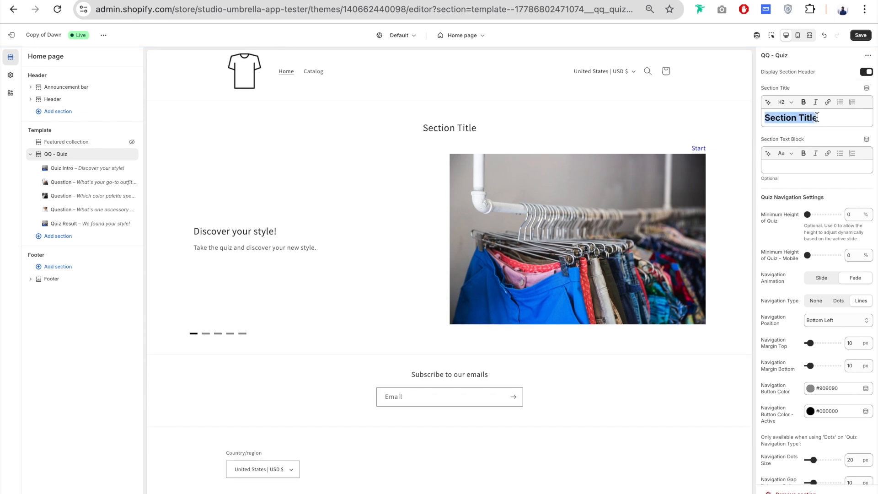
pyautogui.write('Pr')
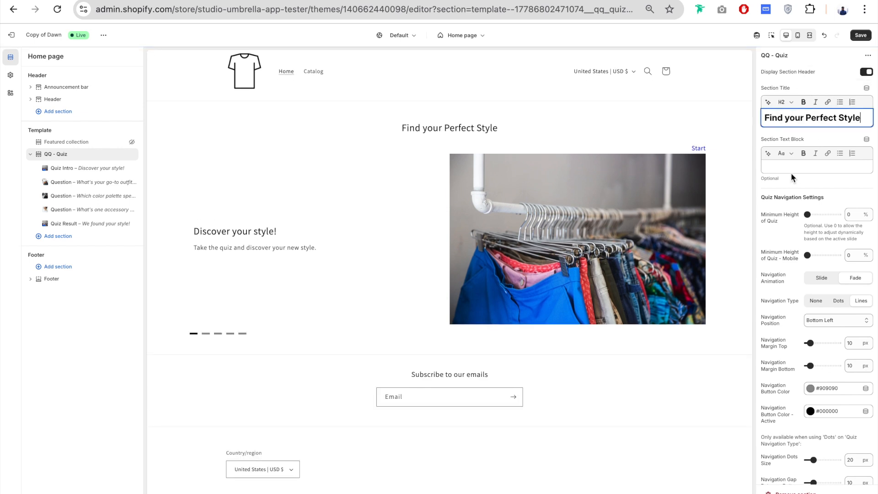
pyautogui.click(810, 166)
pyautogui.write('Take our quick quiz to discover your unique fashion style and get personalized product recommendations!')
pyautogui.click(799, 199)
# - Review the Quiz Navigation Settings of the QQ - Quiz section
pyautogui.scroll(-2, 792, 195)
pyautogui.scroll(-1, 791, 195)
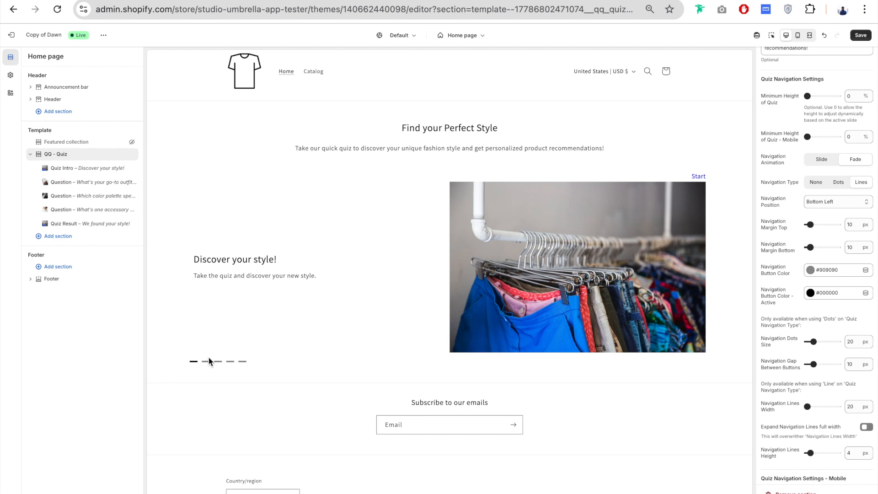
# - Preview the accessory question through the quiz navigation lines and try a Minimum Height of Quiz of 90%
pyautogui.click(231, 362)
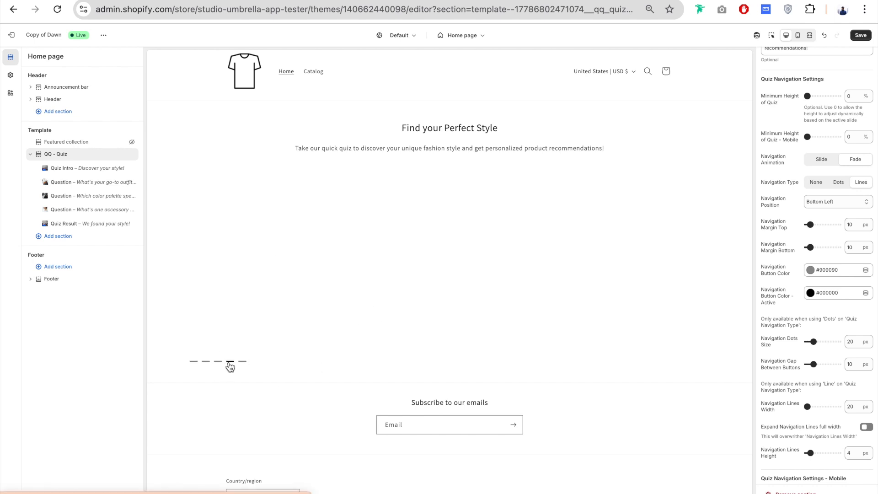
pyautogui.scroll(2, 563, 347)
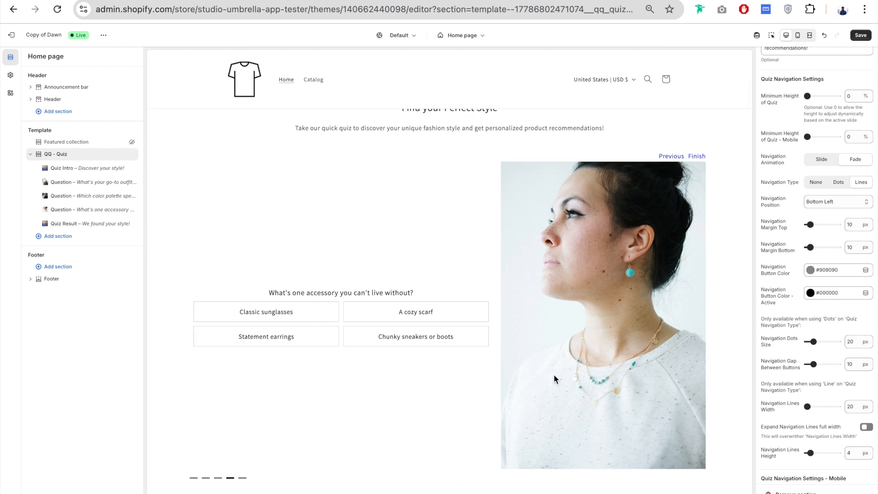
pyautogui.moveTo(808, 96); pyautogui.dragTo(835, 97)
pyautogui.scroll(-2, 309, 371)
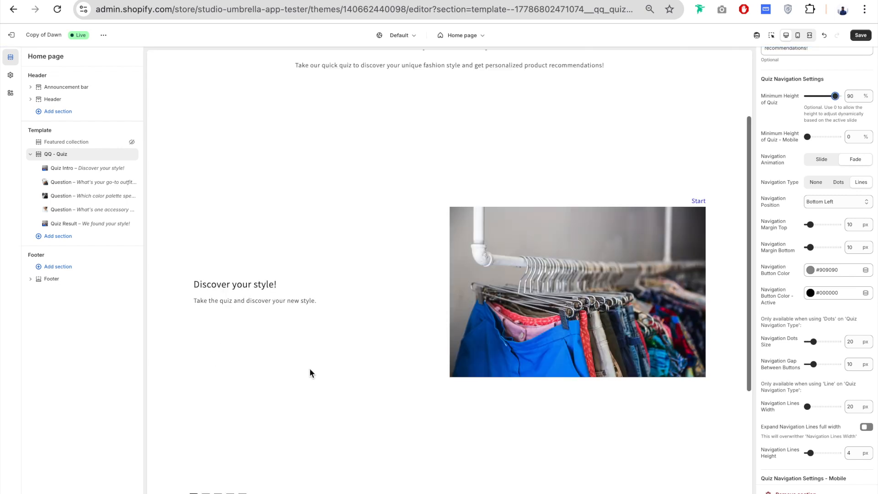
pyautogui.click(208, 465)
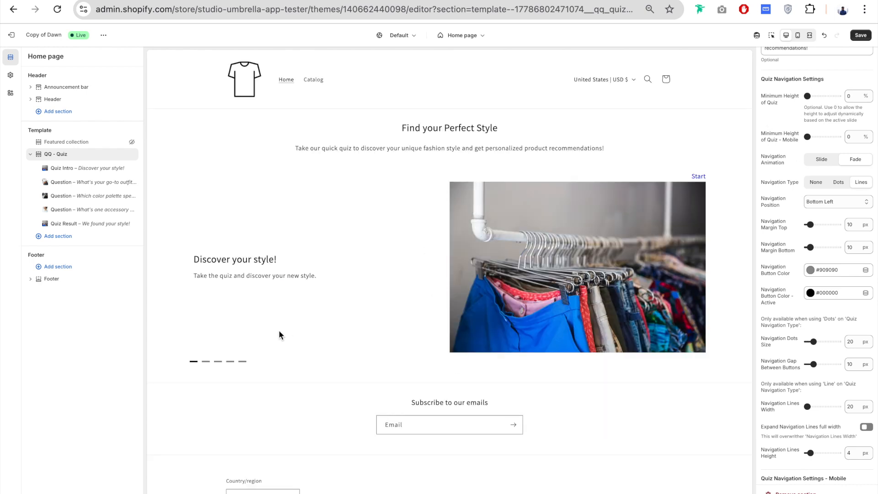
# - Try the Slide option for Navigation Animation by moving through the quiz preview, and set the animation back to Fade
pyautogui.scroll(-1, 795, 116)
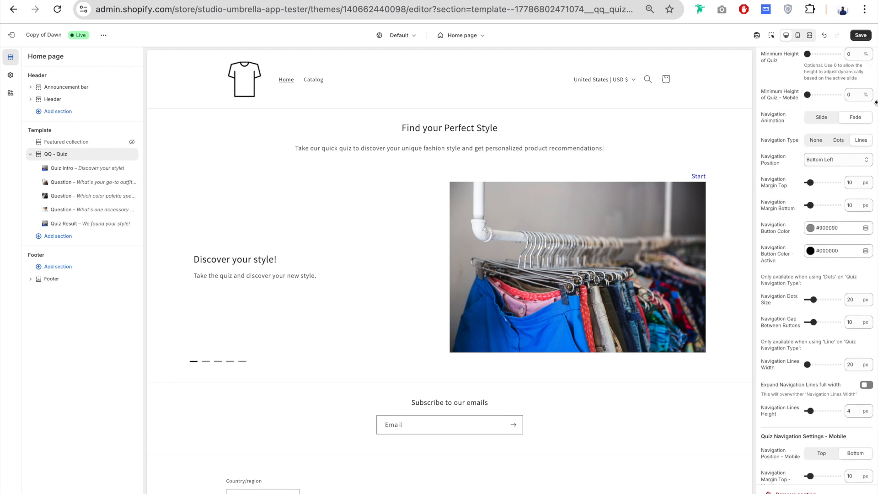
pyautogui.scroll(-1, 777, 114)
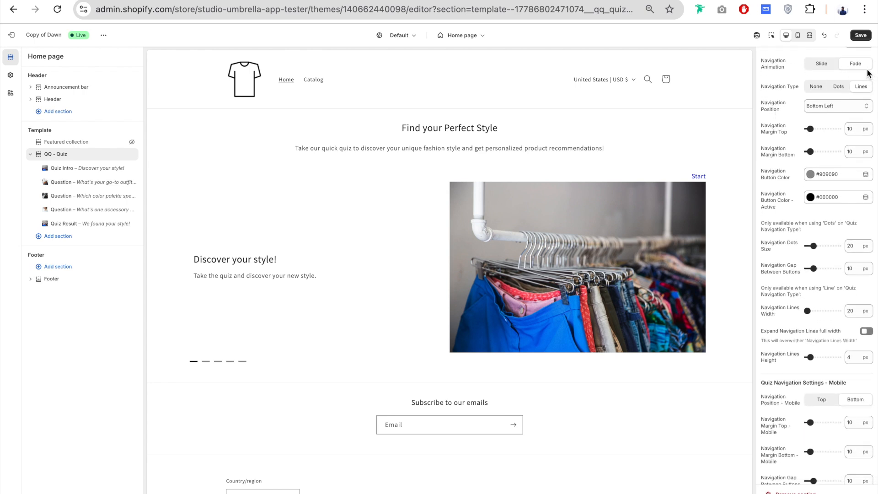
pyautogui.click(206, 362)
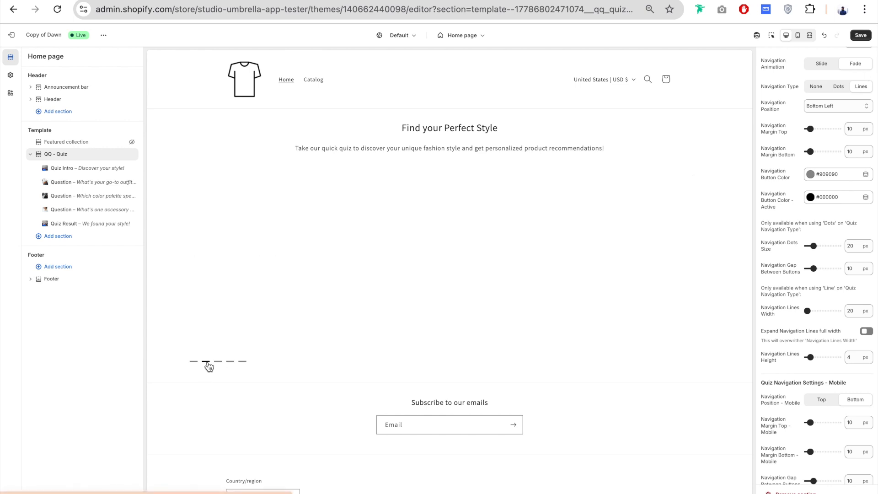
pyautogui.click(822, 65)
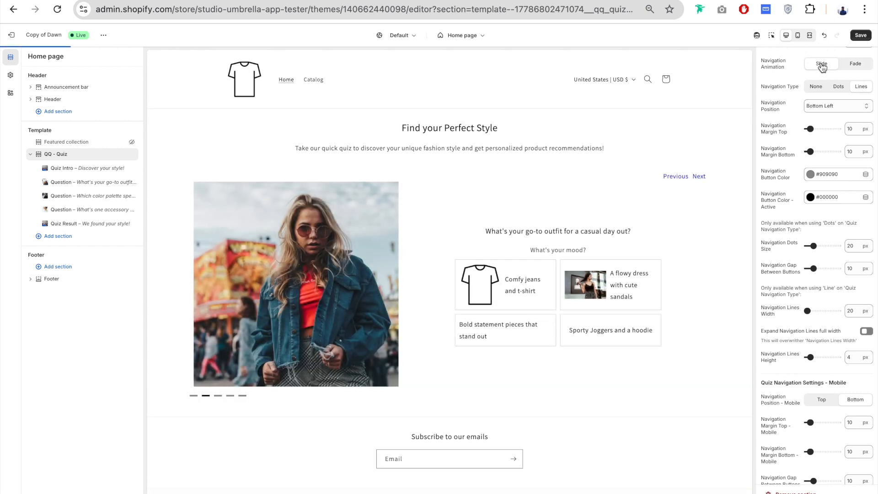
pyautogui.click(698, 177)
pyautogui.click(855, 64)
# - Try the Dots and None options for Navigation Type and set it to Dots
pyautogui.scroll(-1, 781, 72)
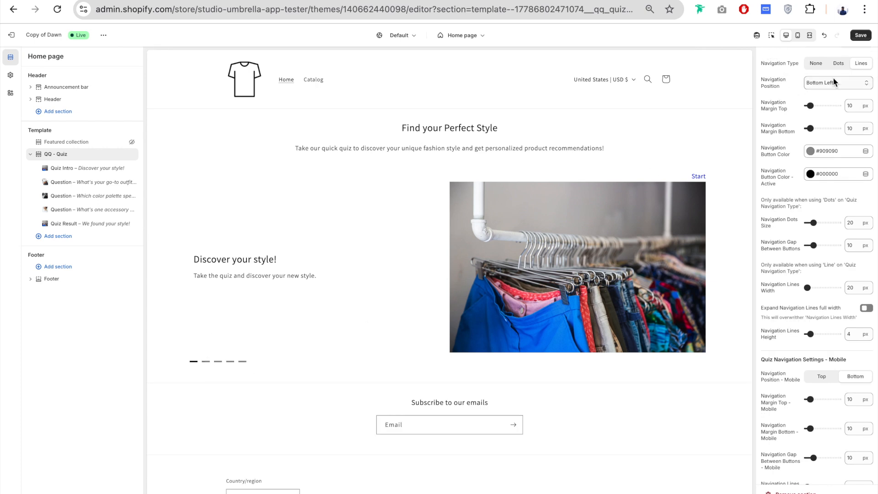
pyautogui.click(839, 64)
pyautogui.click(817, 67)
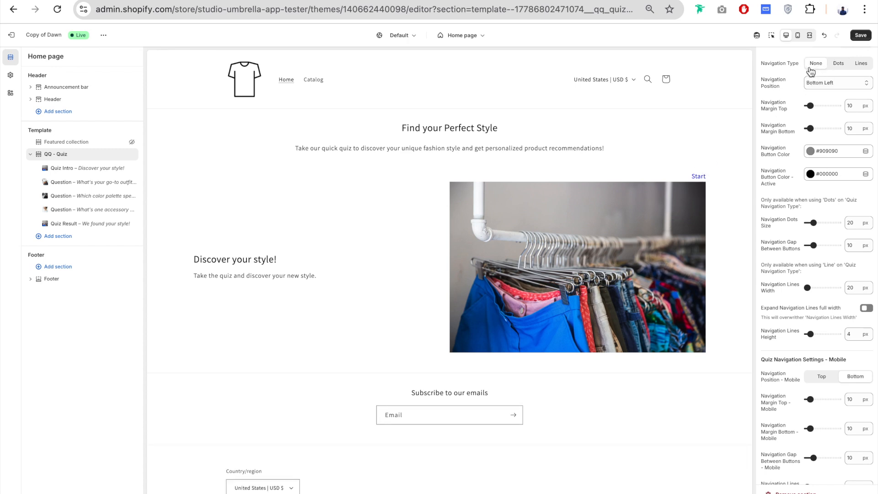
pyautogui.click(843, 67)
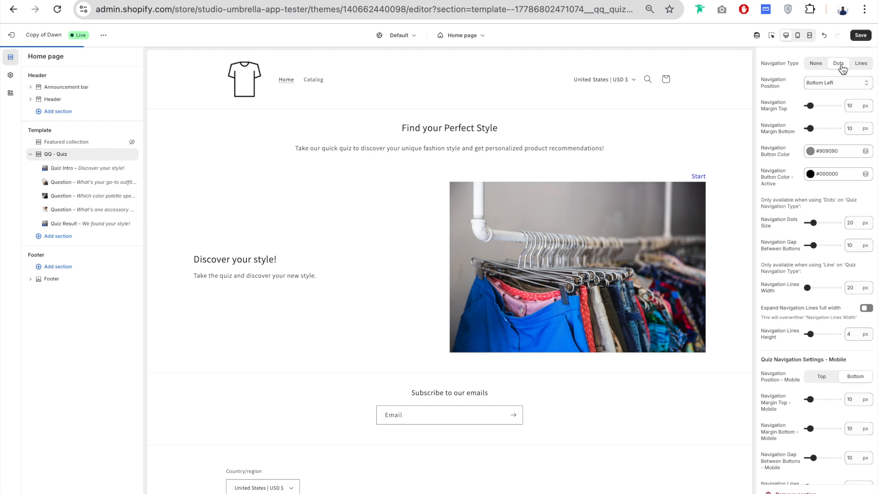
# - Try the Bottom Center and Top Center options for Navigation Position, and set it back to Bottom Left
pyautogui.scroll(-1, 814, 80)
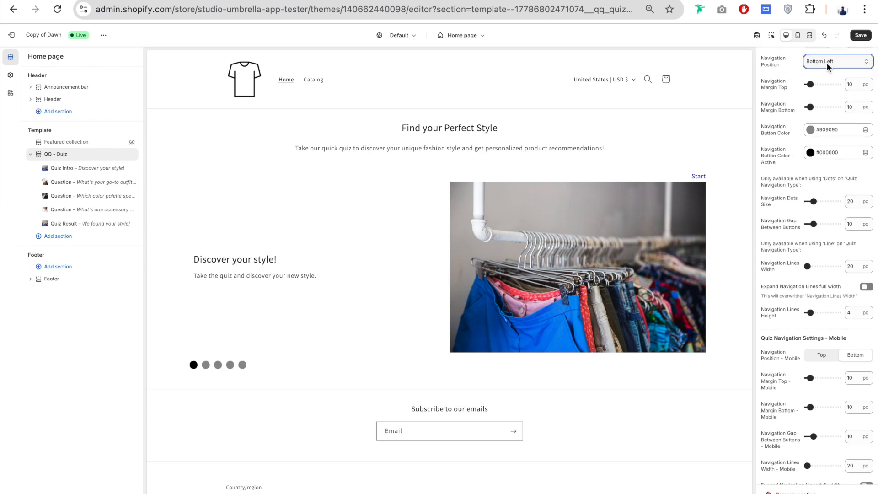
pyautogui.click(828, 67)
pyautogui.click(782, 76)
pyautogui.click(838, 62)
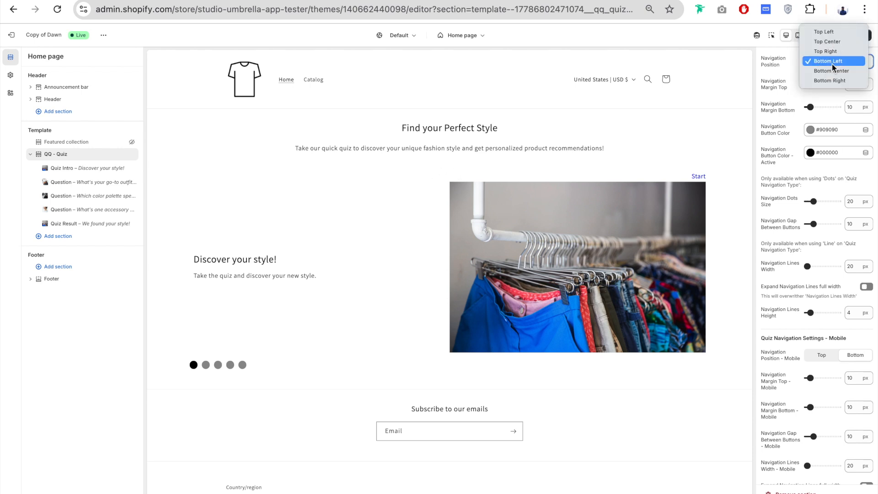
pyautogui.click(837, 71)
pyautogui.click(836, 63)
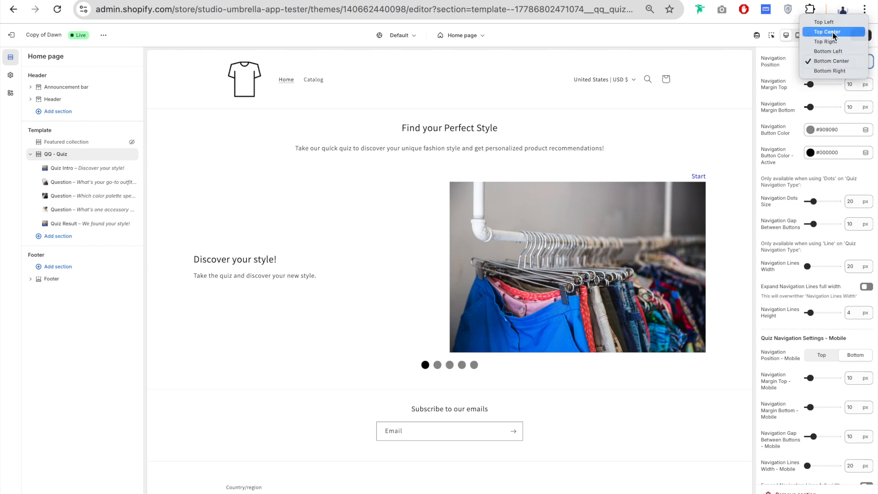
pyautogui.click(833, 32)
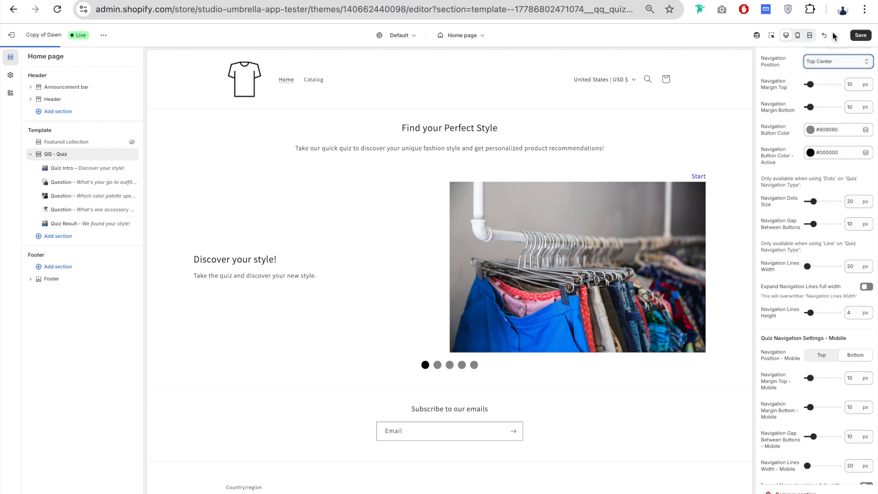
pyautogui.click(813, 67)
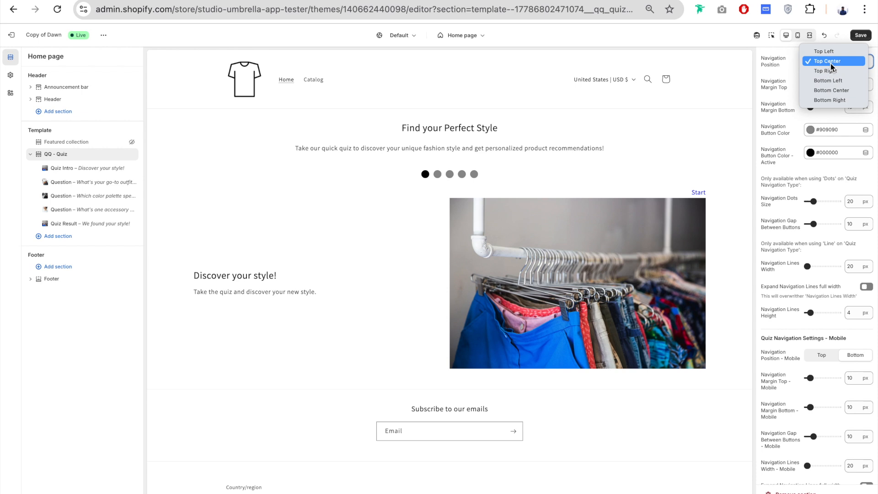
pyautogui.click(850, 80)
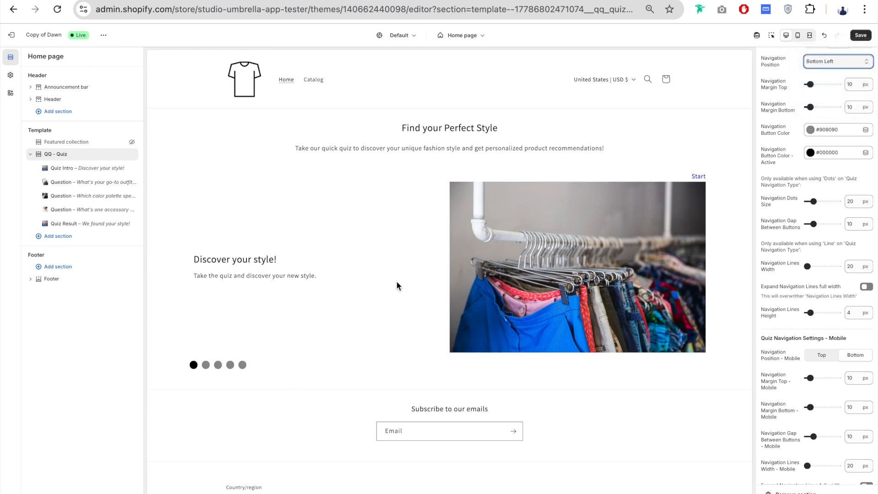
# - Try a Navigation Margin Top of 82 px and Margin Bottom of 78 px, and reduce them to 12 px and 10 px
pyautogui.moveTo(811, 85); pyautogui.dragTo(833, 83)
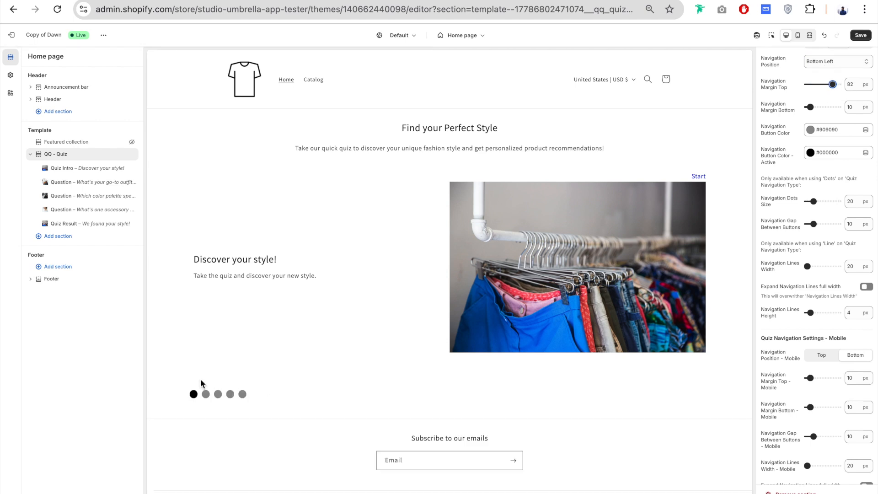
pyautogui.moveTo(810, 107); pyautogui.dragTo(831, 108)
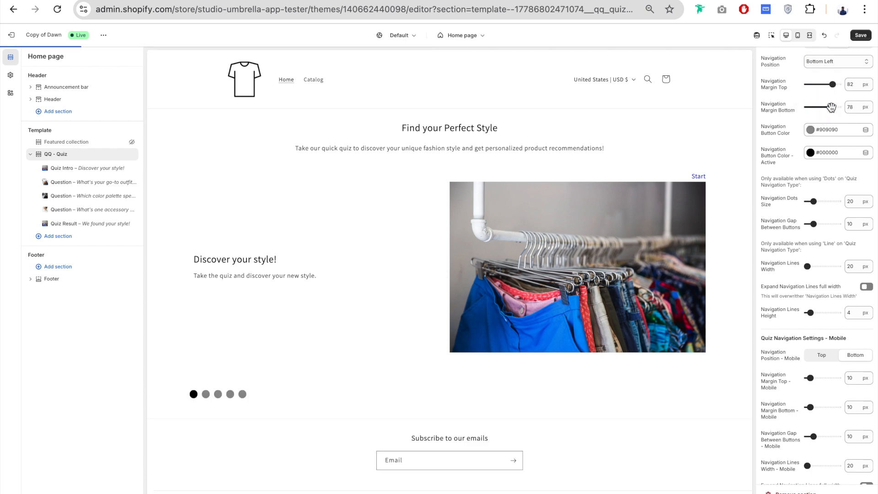
pyautogui.scroll(-2, 427, 373)
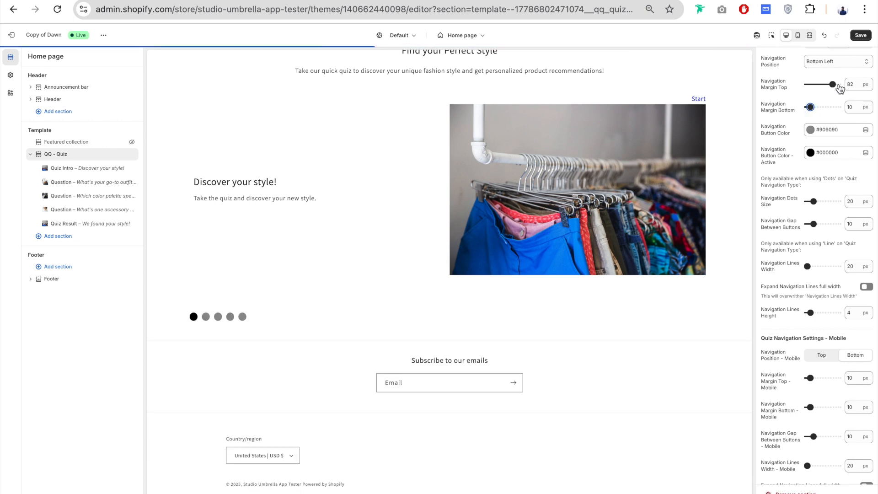
pyautogui.moveTo(834, 84); pyautogui.dragTo(812, 85)
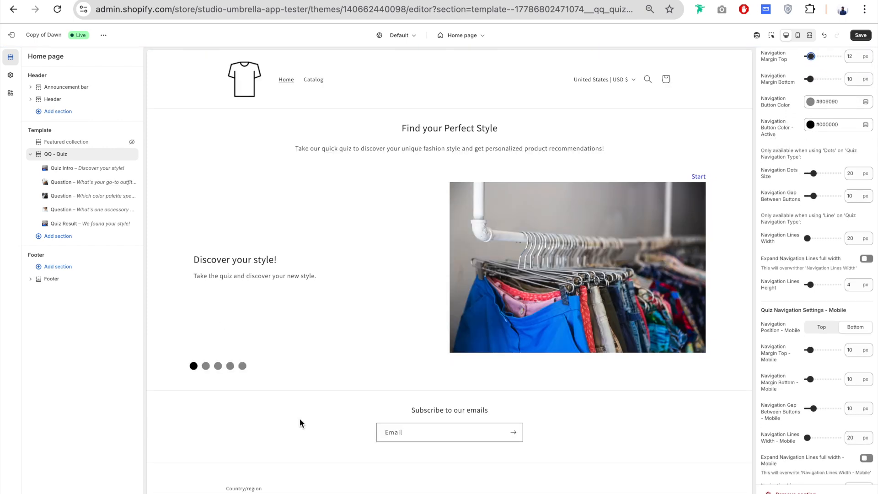
# - Set the Navigation Button Color to #121212 and the Navigation Button Color - Active to #0071BC from the currently used swatches
pyautogui.click(774, 125)
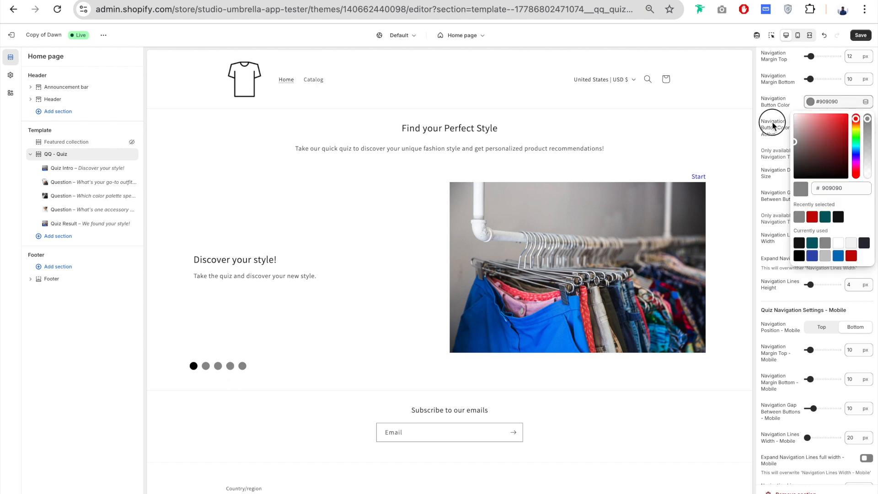
pyautogui.click(817, 110)
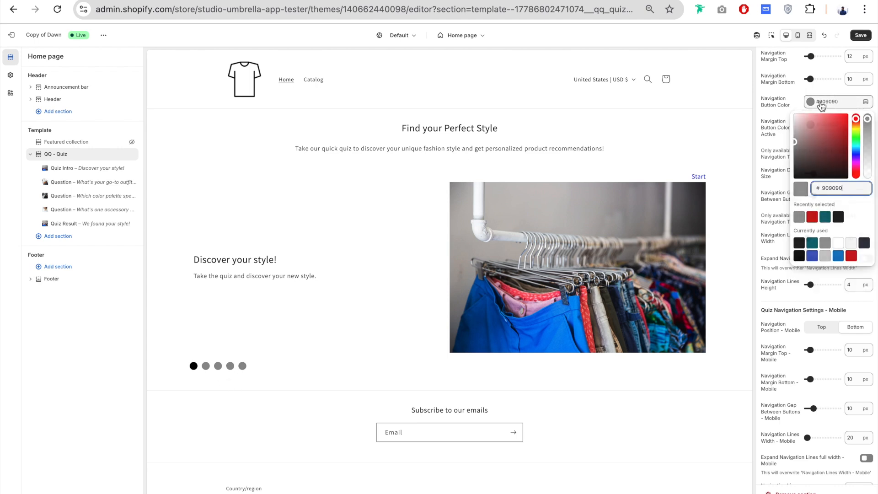
pyautogui.click(804, 246)
pyautogui.click(772, 118)
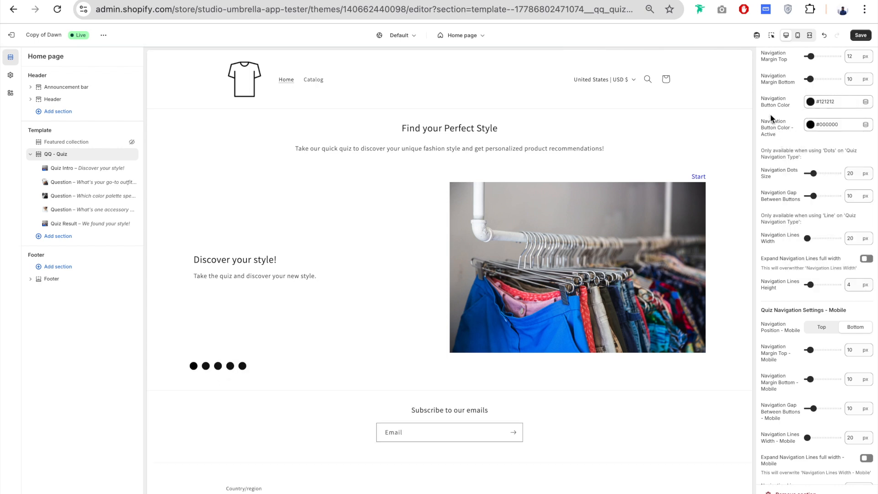
pyautogui.click(831, 132)
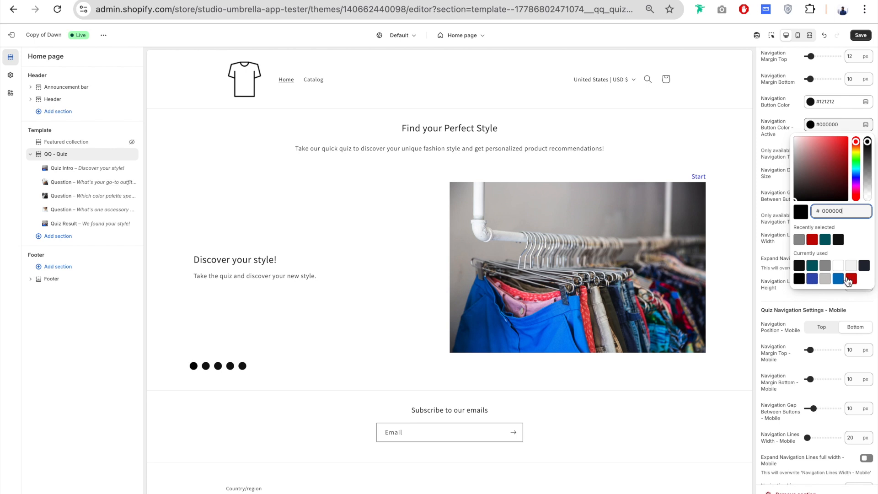
pyautogui.click(841, 279)
pyautogui.click(789, 155)
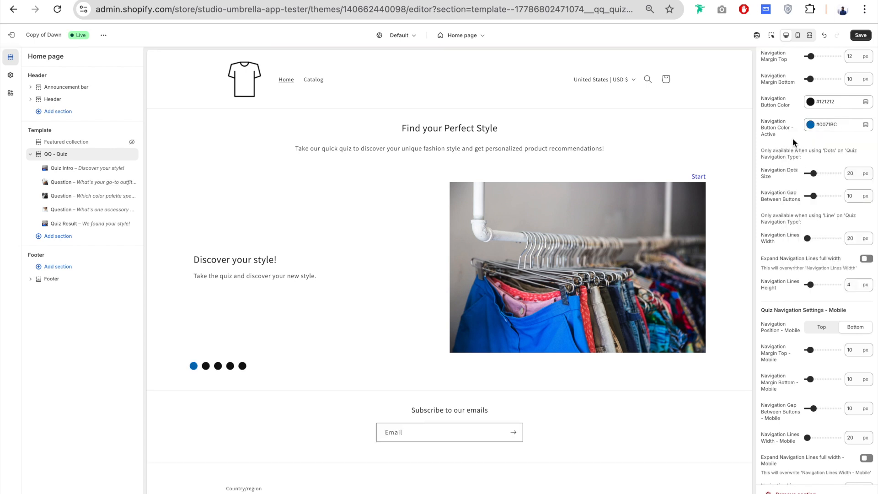
# - Try a Navigation Dots Size of 39 px, reset it to 20 px, and keep the Navigation Gap Between Buttons at 10 px
pyautogui.scroll(-2, 793, 139)
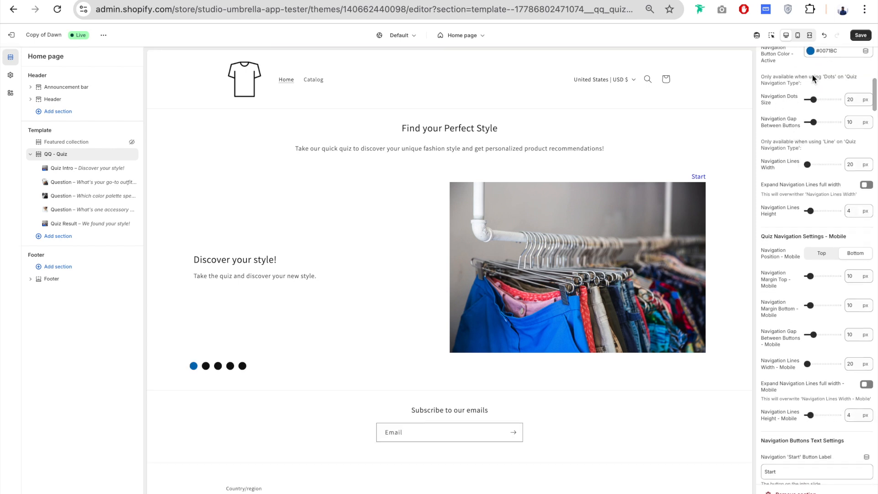
pyautogui.scroll(3, 765, 179)
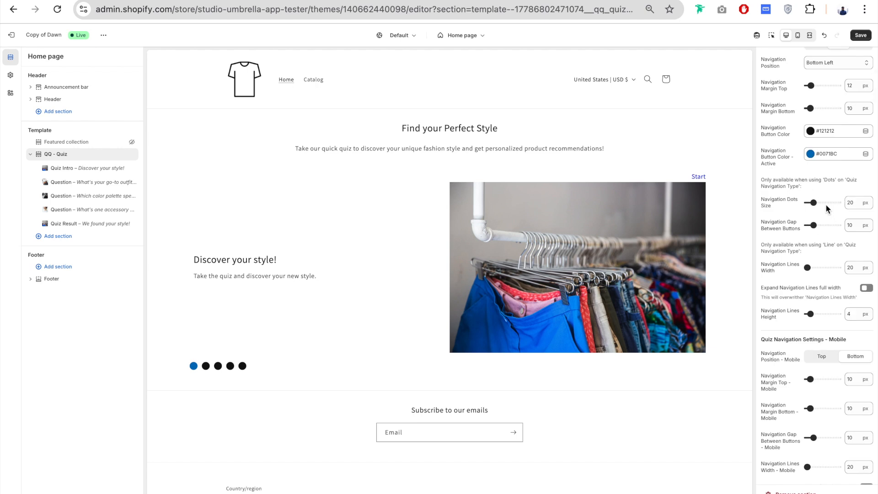
pyautogui.moveTo(815, 202); pyautogui.dragTo(825, 202)
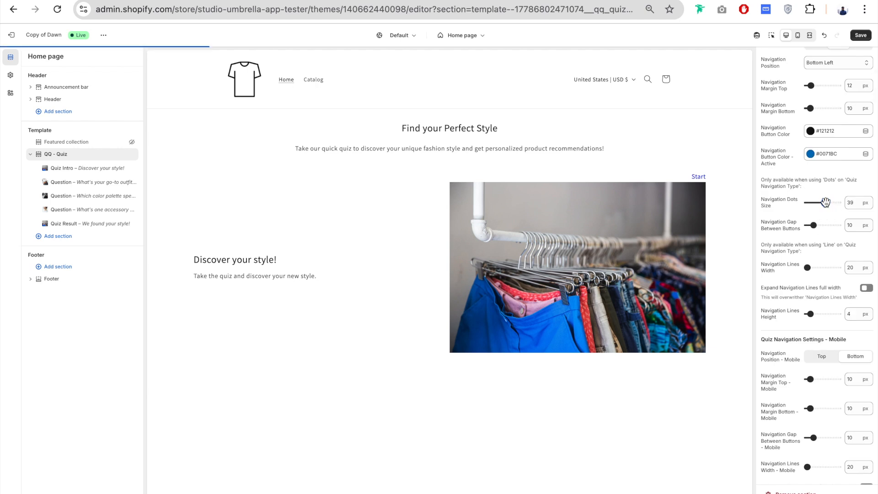
pyautogui.moveTo(827, 202); pyautogui.dragTo(813, 203)
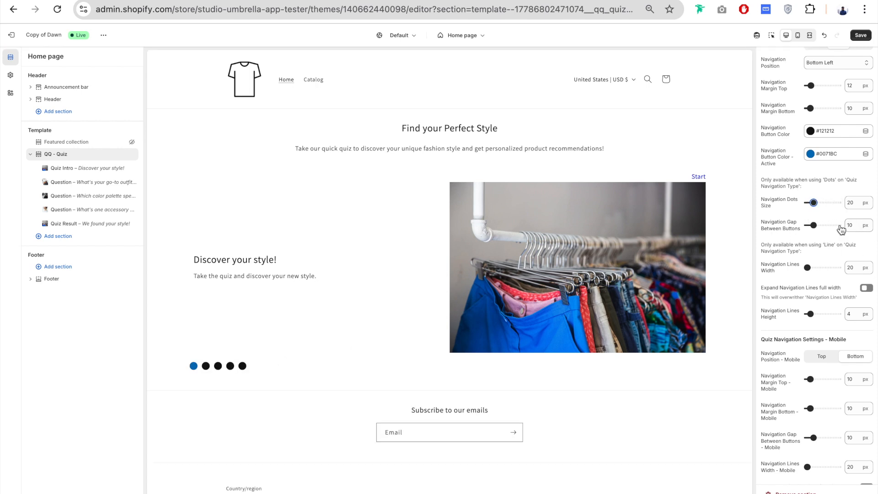
pyautogui.moveTo(814, 225)
pyautogui.mouseDown()
pyautogui.moveTo(822, 224)
pyautogui.moveTo(813, 225)
pyautogui.mouseUp()
# - Set the Navigation Type to Lines and the Navigation Lines Width to 44 px
pyautogui.scroll(-2, 781, 209)
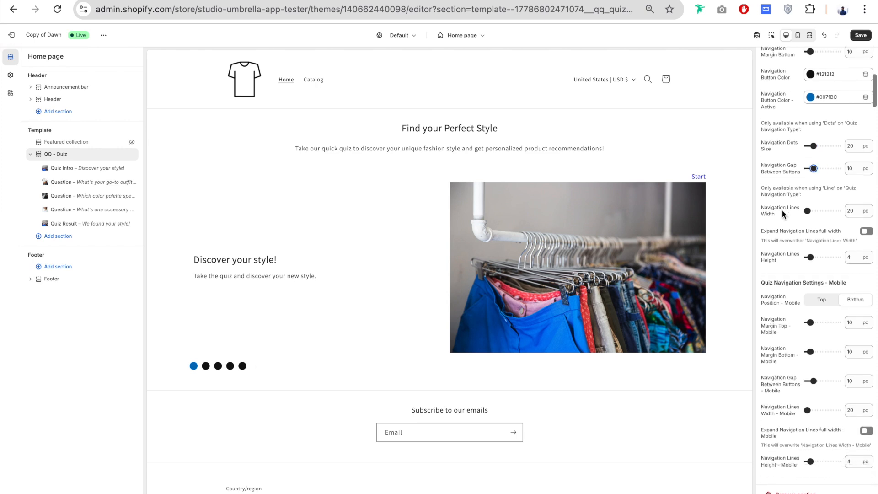
pyautogui.scroll(5, 781, 209)
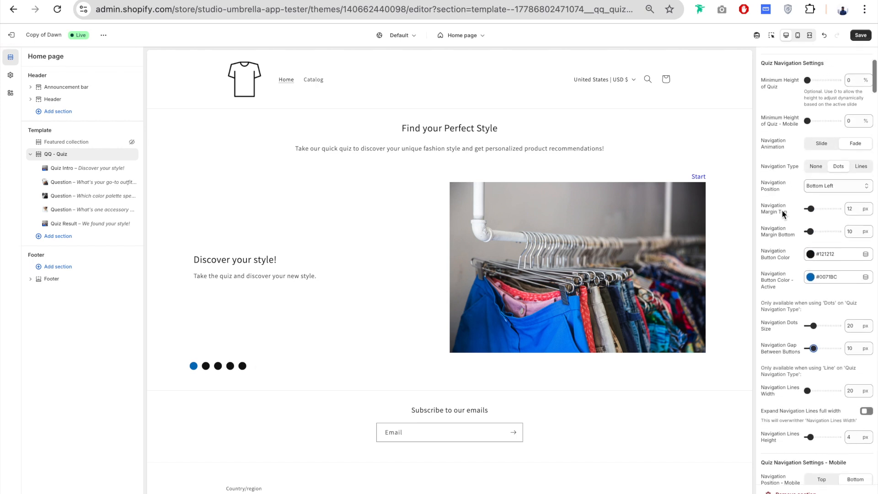
pyautogui.click(861, 168)
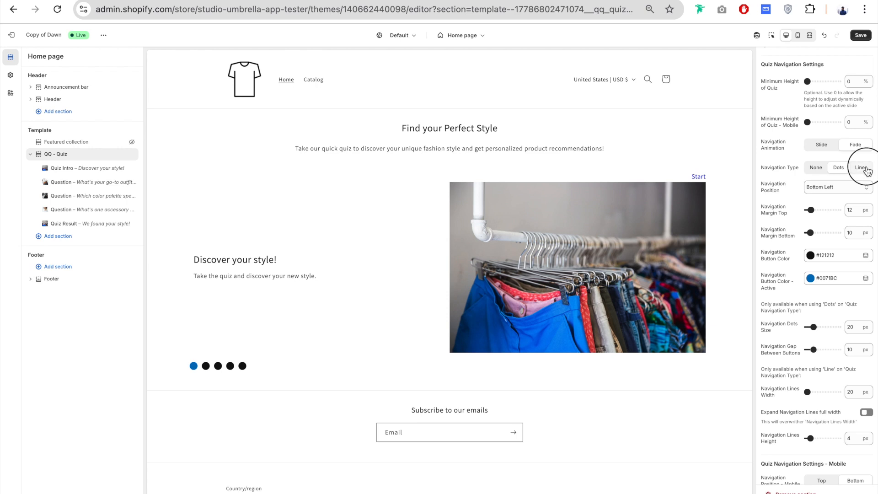
pyautogui.scroll(-5, 826, 179)
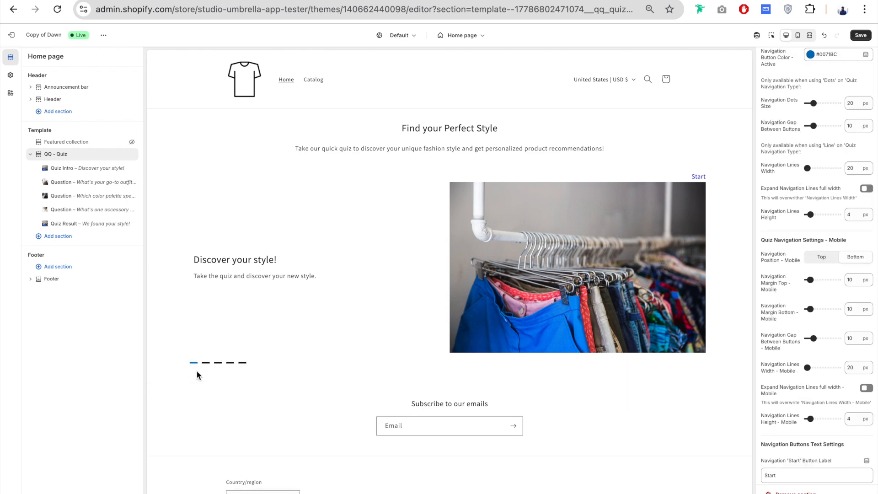
pyautogui.moveTo(808, 169); pyautogui.dragTo(819, 168)
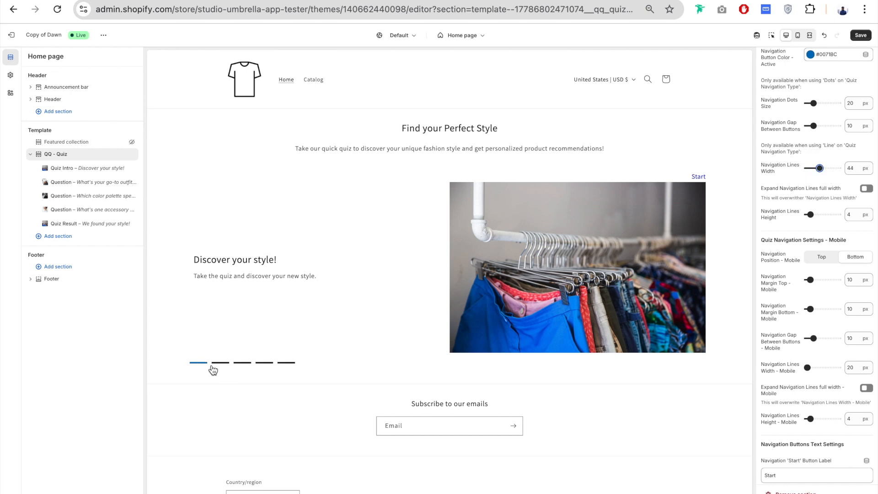
pyautogui.scroll(-3, 781, 96)
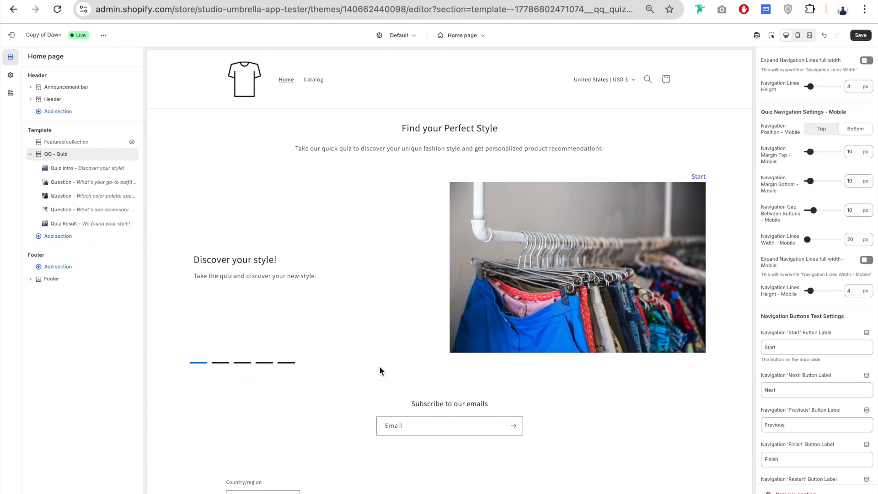
# - Turn on Expand Navigation Lines full width, try a Navigation Lines Height of 14 px and set it back to 4 px
pyautogui.click(867, 61)
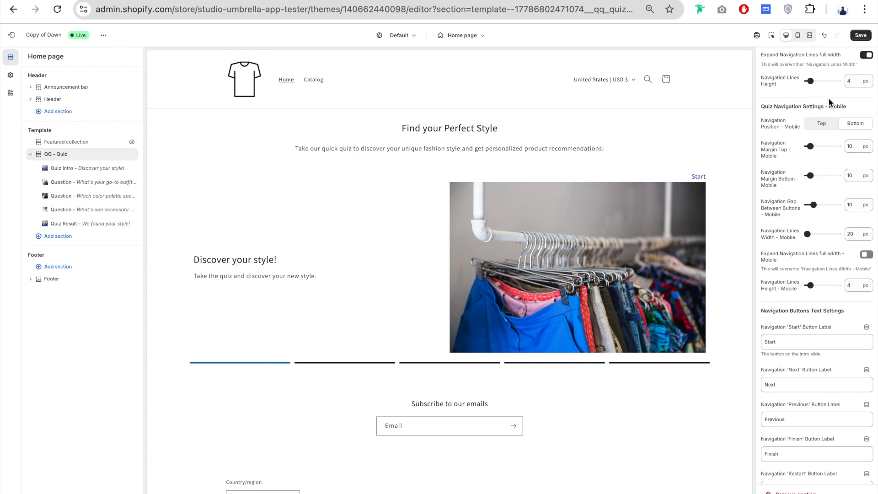
pyautogui.moveTo(811, 81); pyautogui.dragTo(822, 81)
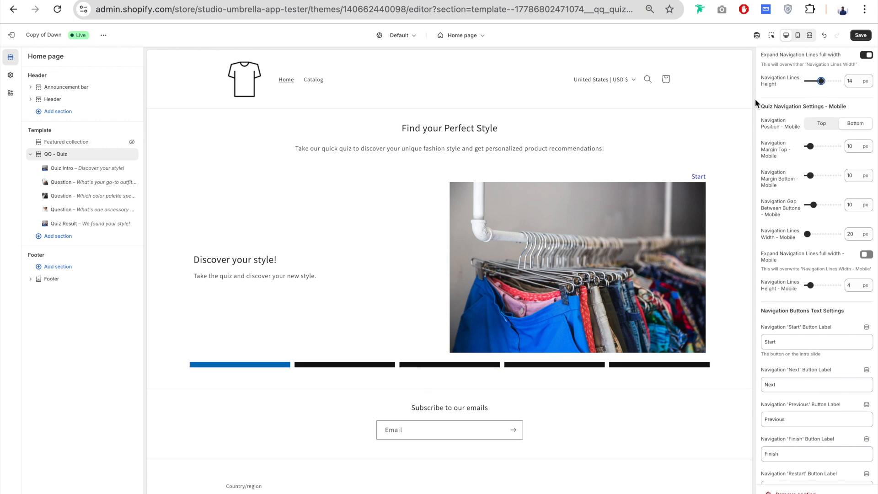
pyautogui.moveTo(822, 81); pyautogui.dragTo(811, 81)
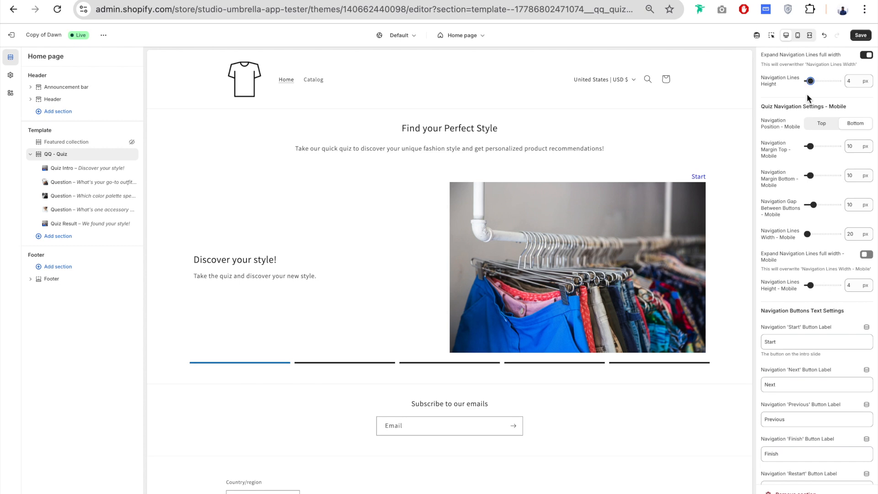
# - Change the Navigation 'Start' Button Label to "Start your journey"
pyautogui.scroll(-2, 779, 106)
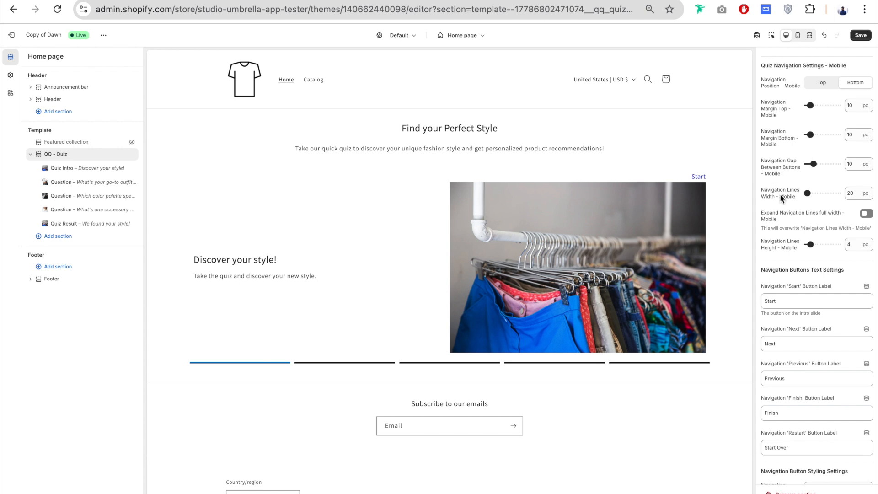
pyautogui.scroll(-1, 813, 227)
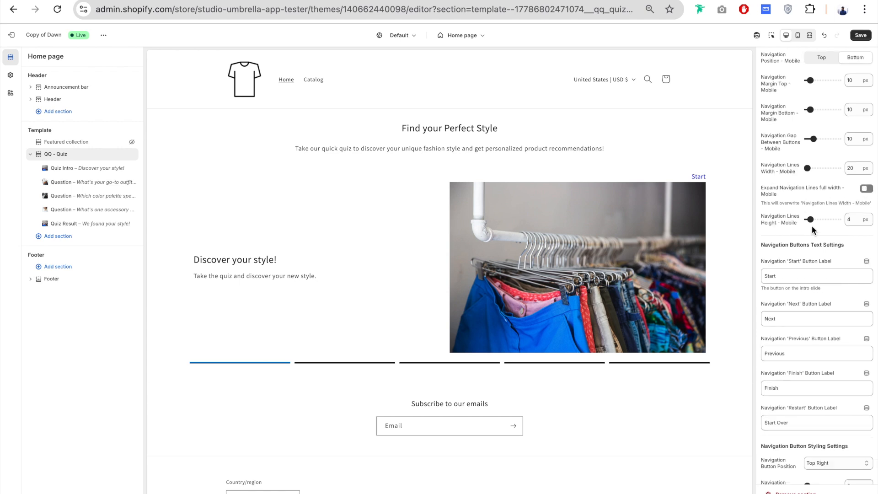
pyautogui.scroll(-7, 792, 237)
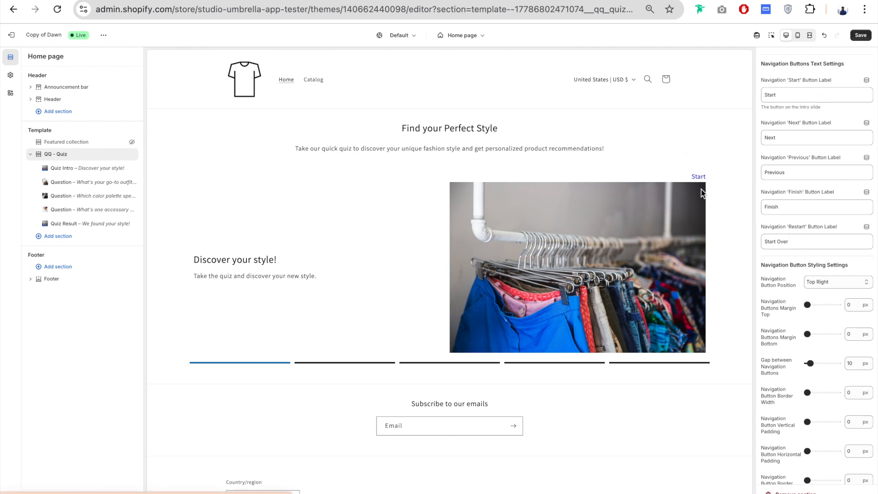
pyautogui.moveTo(784, 94); pyautogui.dragTo(758, 95)
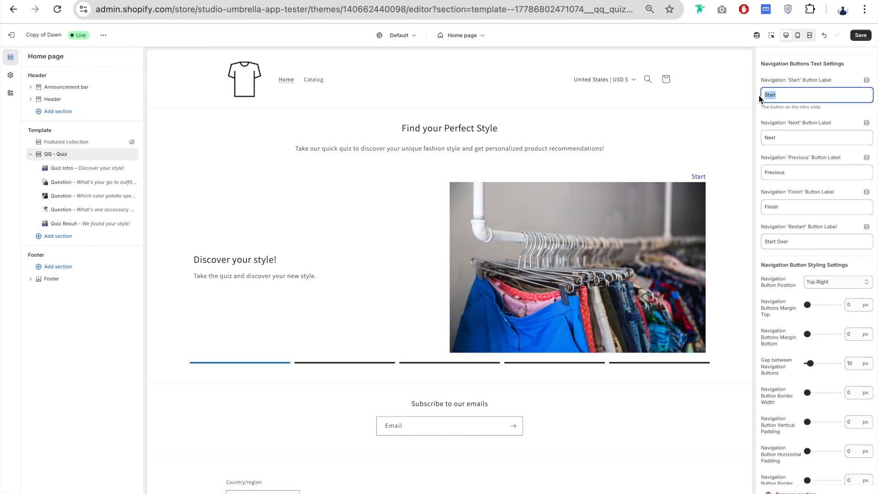
pyautogui.write('Start your journey')
# - Preview the first question slide, check the Next, Previous and Finish button label settings, and return to the intro slide
pyautogui.click(675, 179)
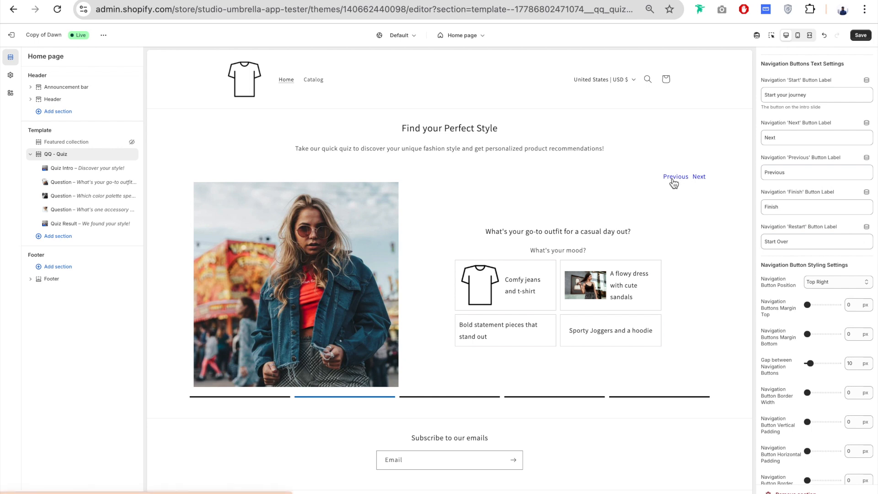
pyautogui.moveTo(777, 137); pyautogui.dragTo(760, 141)
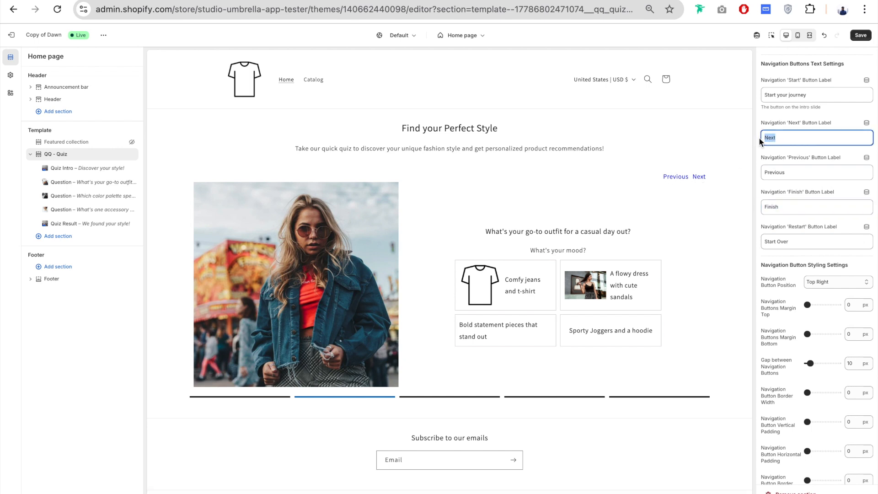
pyautogui.click(787, 173)
pyautogui.click(785, 208)
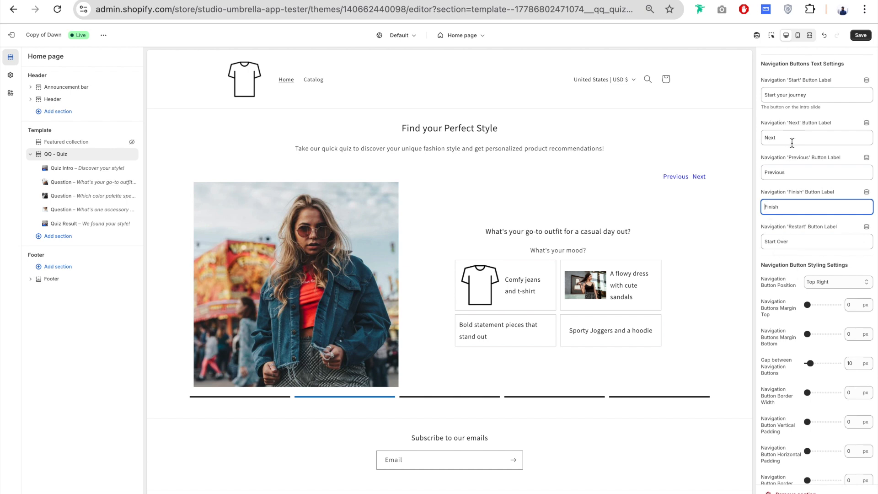
pyautogui.click(688, 178)
# - Try the Top Left Navigation Button Position and switch it back to Top Right
pyautogui.scroll(-4, 800, 225)
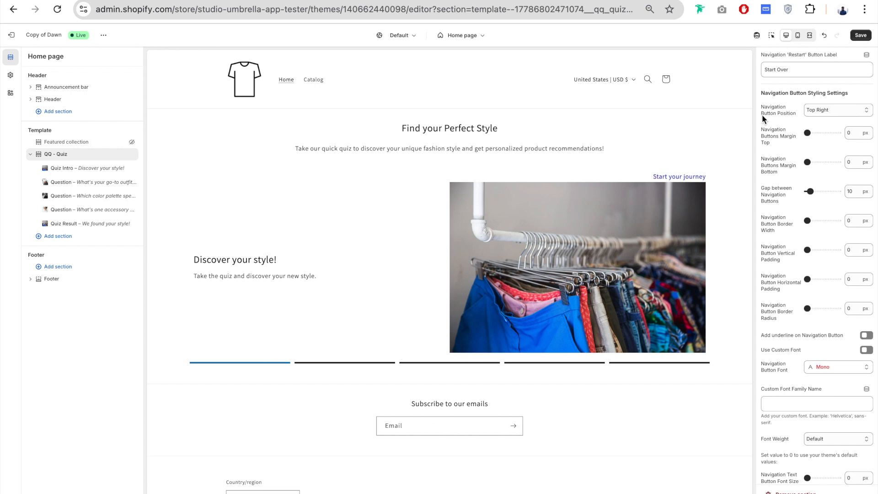
pyautogui.click(827, 107)
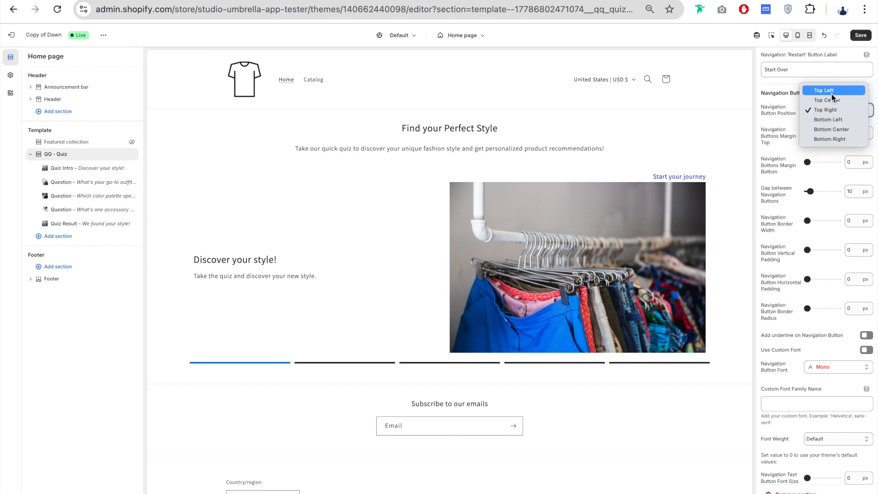
pyautogui.click(831, 90)
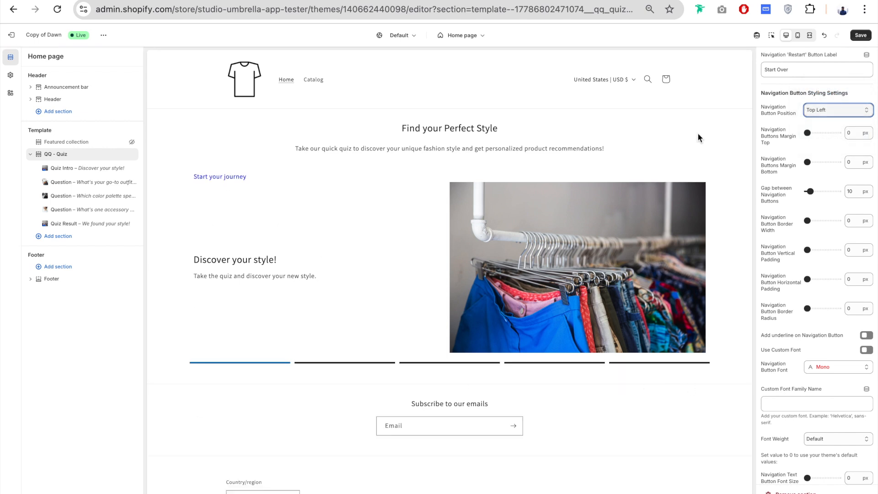
pyautogui.click(832, 109)
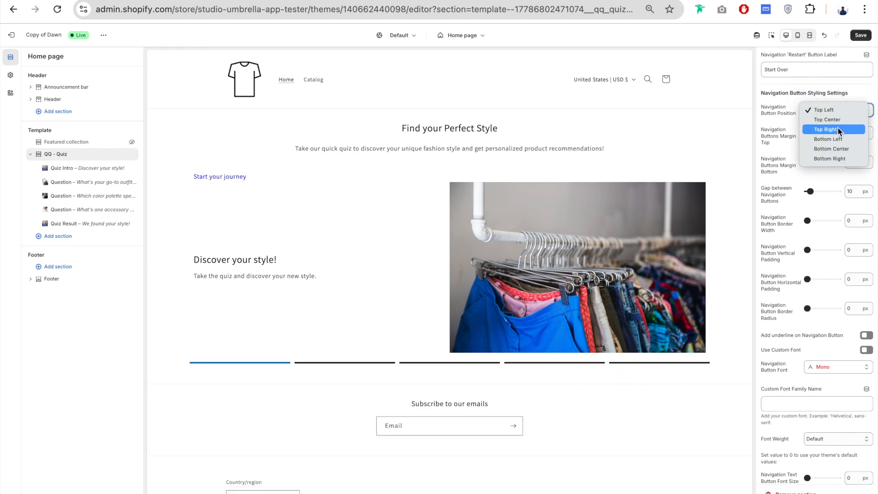
pyautogui.click(836, 129)
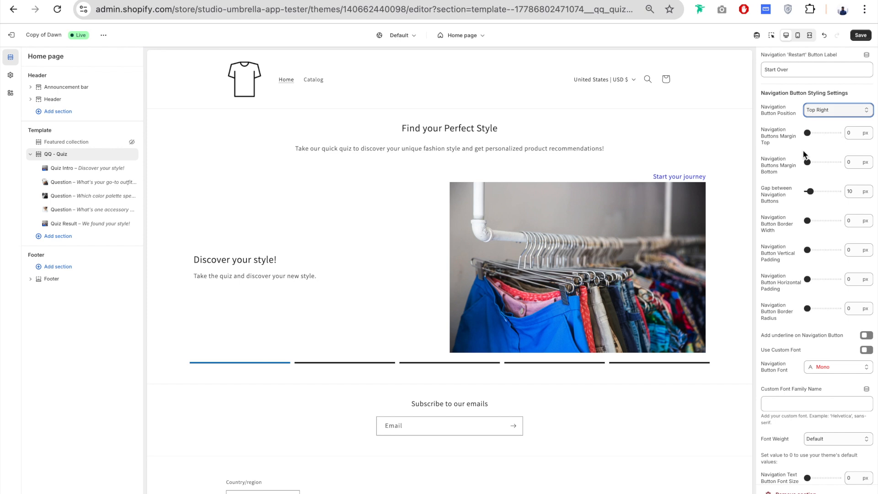
# - Review the Intro Navigation Button Position options of the Quiz Intro block, keeping Default from Section Settings
pyautogui.click(68, 168)
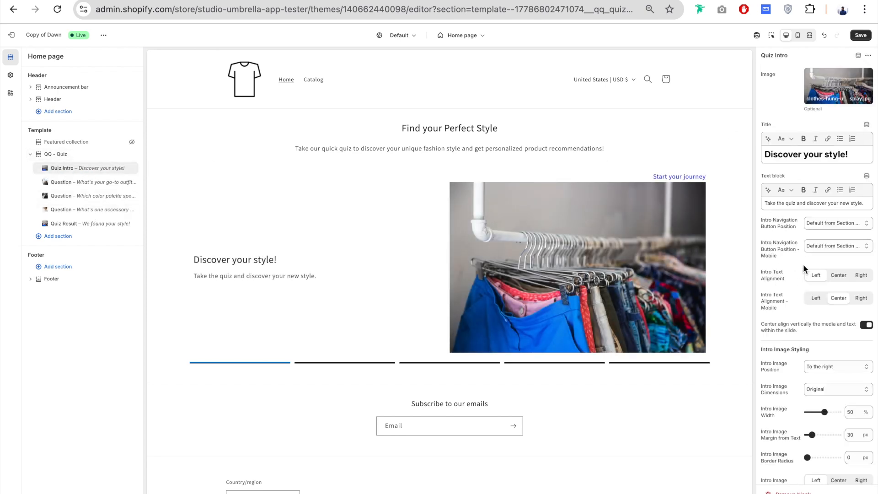
pyautogui.click(826, 223)
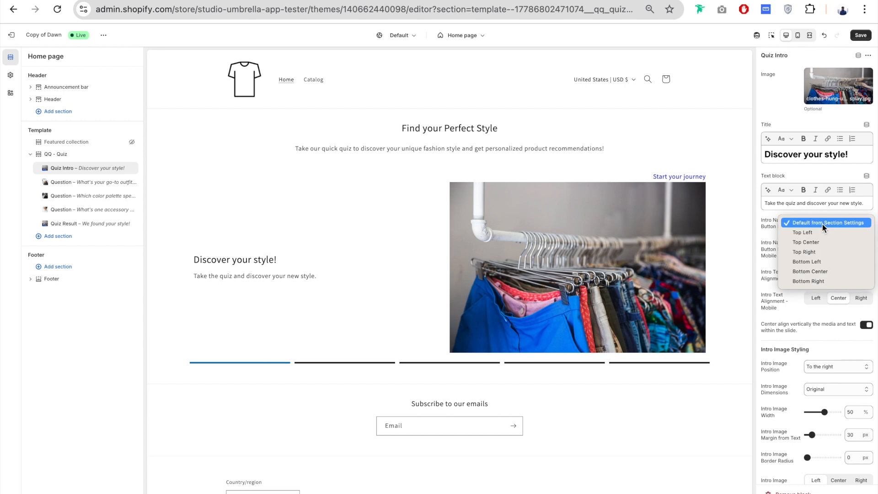
pyautogui.click(765, 235)
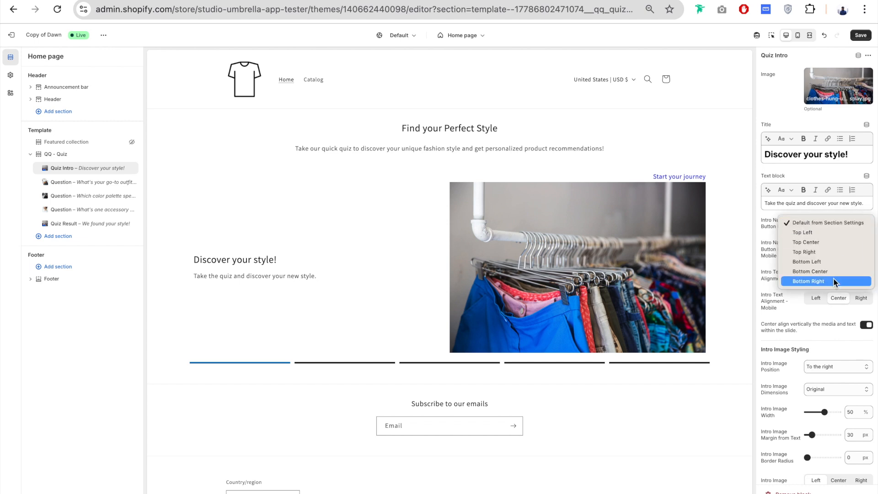
pyautogui.click(826, 233)
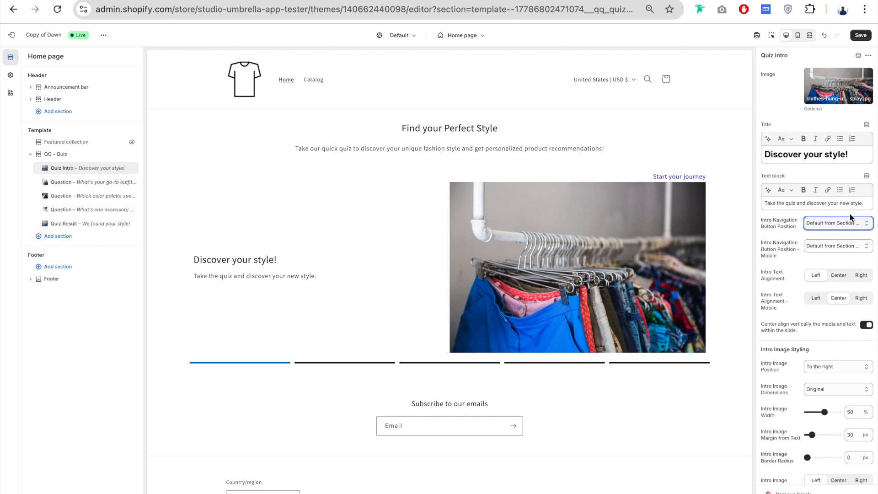
# - Return to the QQ - Quiz section settings and set Navigation Buttons Margin Bottom to 16 px
pyautogui.click(60, 155)
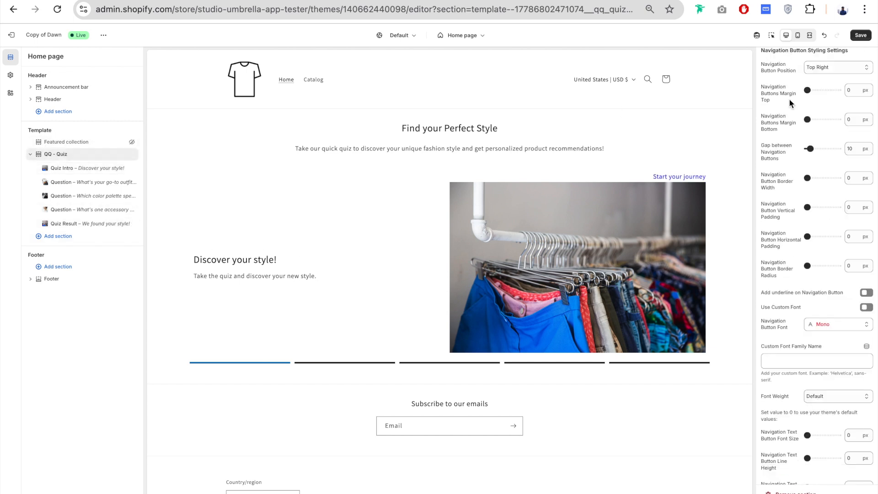
pyautogui.scroll(-1, 789, 98)
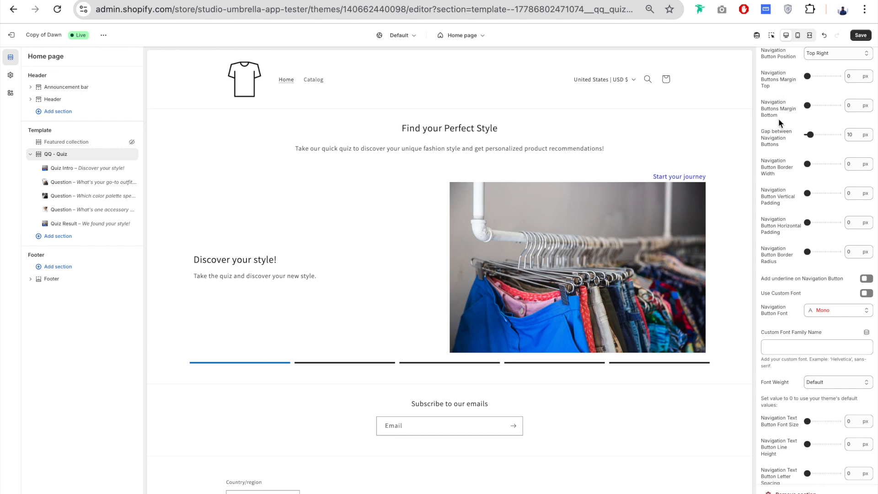
pyautogui.moveTo(808, 106); pyautogui.dragTo(812, 105)
# - Set the Gap between Navigation Buttons to 22 px, check it on the question slide, and set the Navigation Button Border Width to 3 px
pyautogui.scroll(-3, 786, 129)
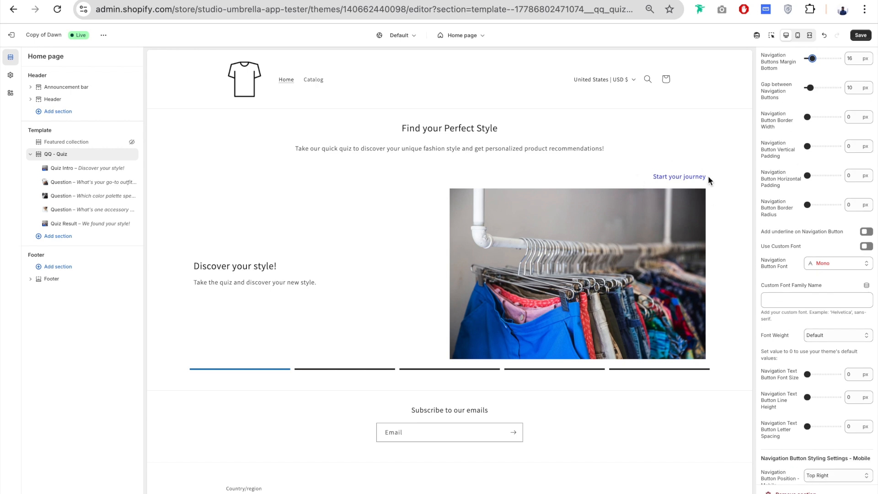
pyautogui.click(683, 177)
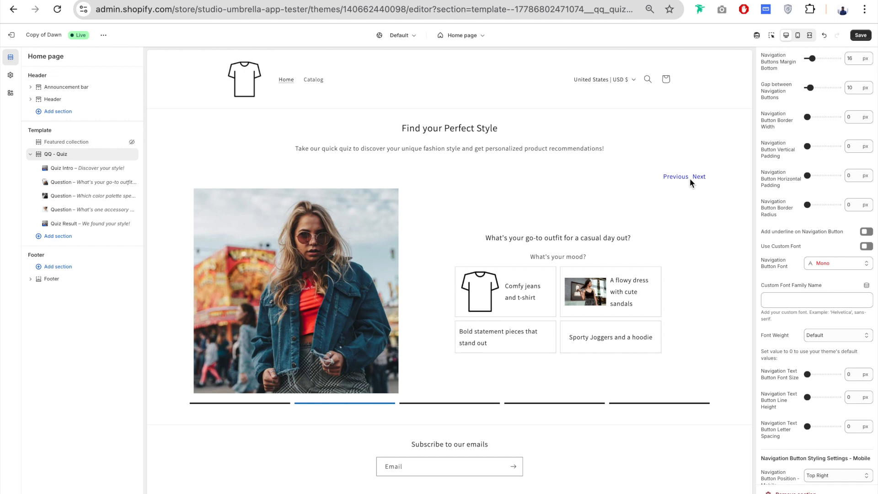
pyautogui.moveTo(810, 87); pyautogui.dragTo(814, 87)
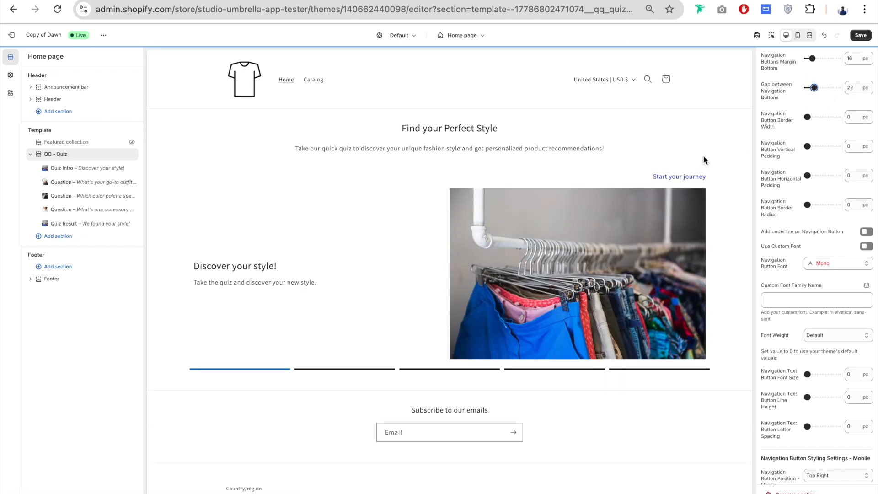
pyautogui.click(685, 176)
pyautogui.scroll(-1, 789, 80)
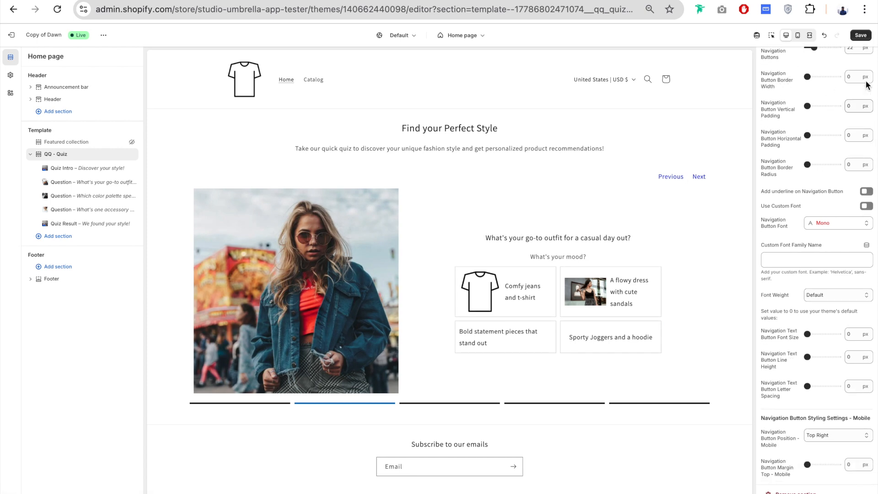
pyautogui.moveTo(809, 76); pyautogui.dragTo(812, 76)
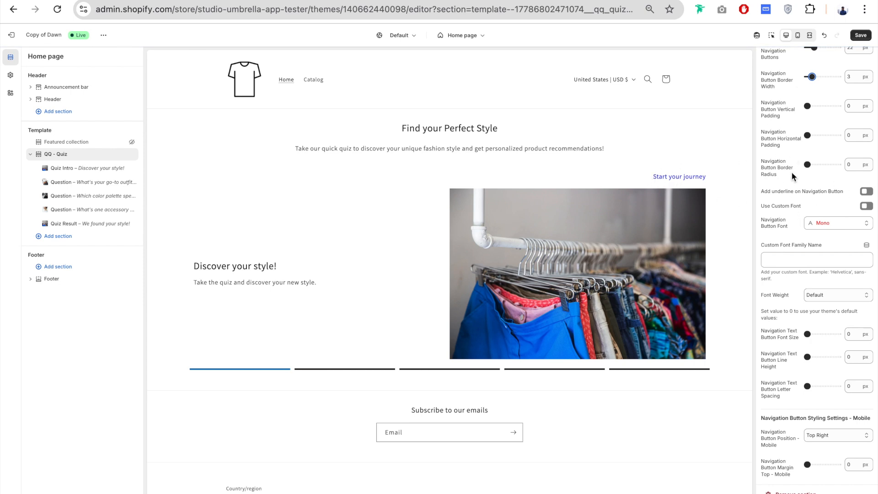
# - Set the navigation Button Text Color to #FFFFFF and the Button Background Color to #0071BC from the available swatches
pyautogui.scroll(-5, 792, 172)
pyautogui.scroll(-6, 792, 172)
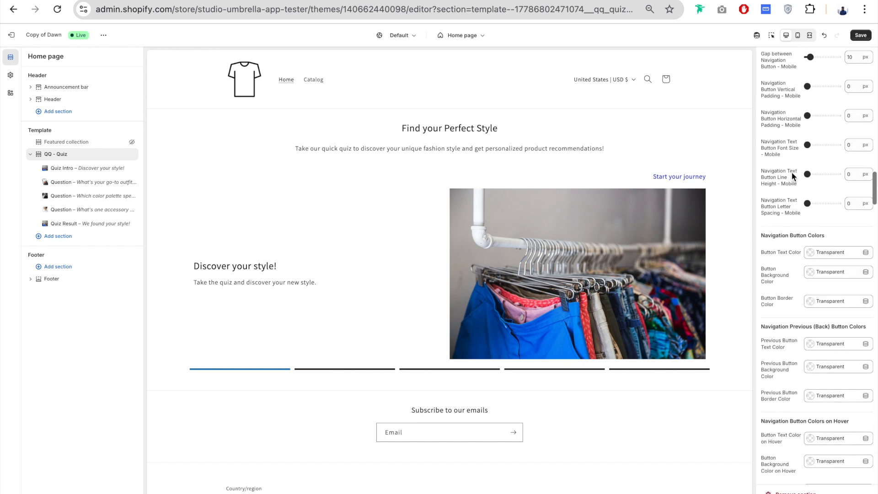
pyautogui.moveTo(782, 140); pyautogui.dragTo(830, 141)
pyautogui.click(767, 165)
pyautogui.click(827, 158)
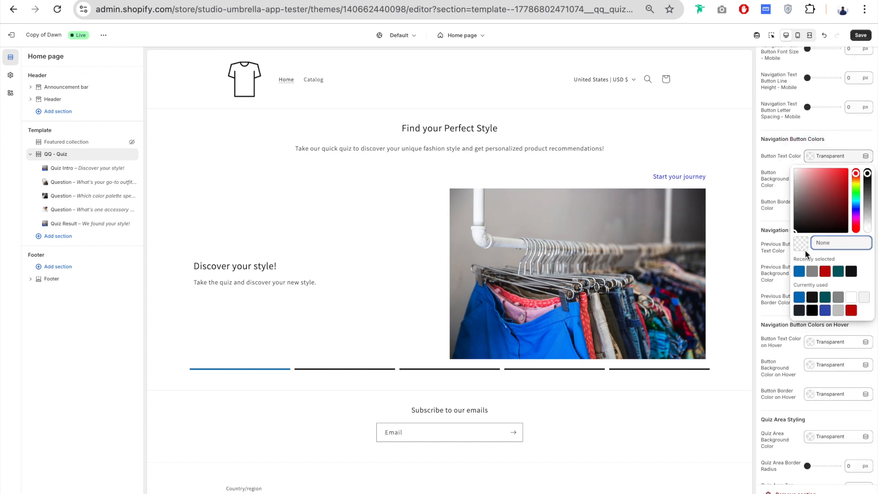
pyautogui.click(851, 297)
pyautogui.click(837, 175)
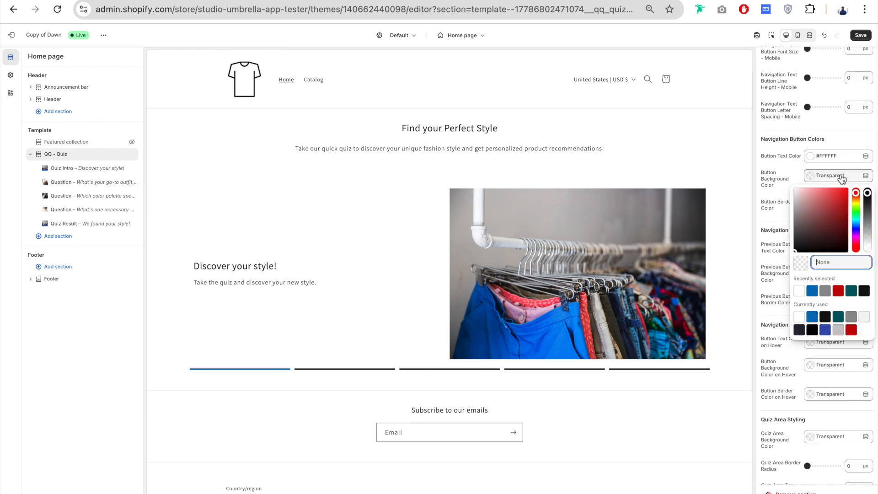
pyautogui.click(812, 291)
pyautogui.click(773, 188)
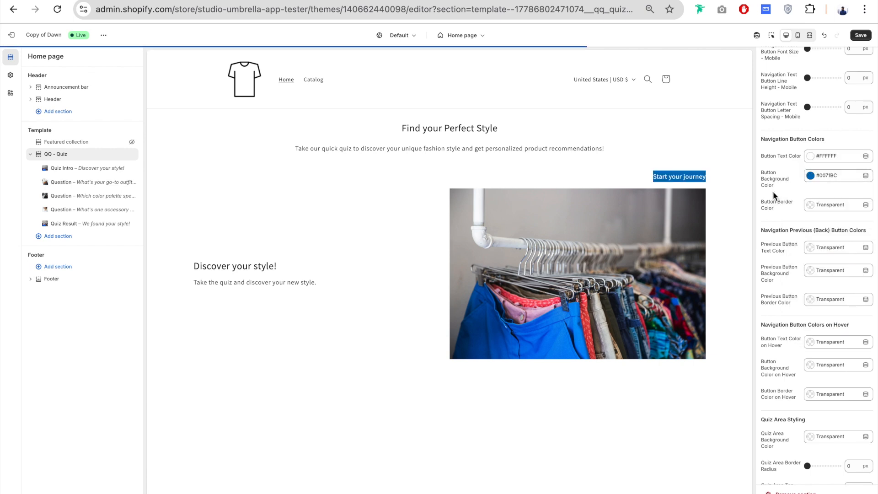
# - Set the navigation Button Border Color to #242833 from the currently used swatches
pyautogui.click(830, 206)
pyautogui.click(800, 186)
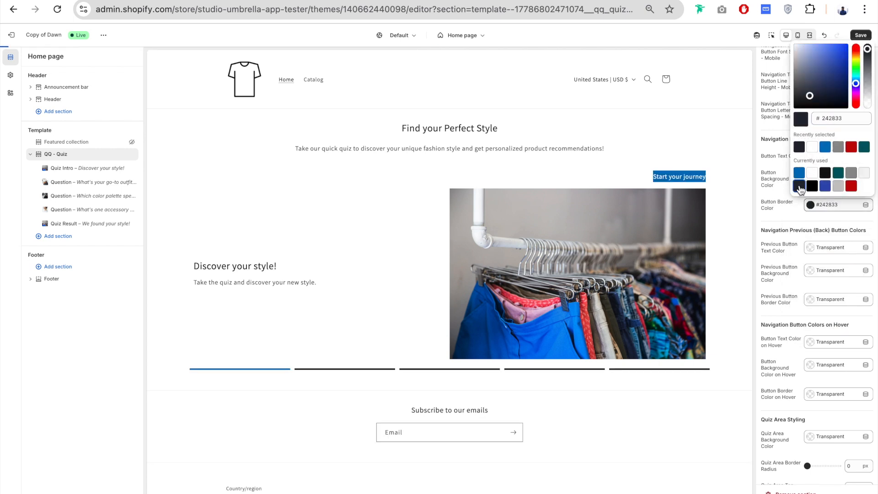
pyautogui.click(773, 201)
# - Set the Navigation Button Border Width to 4 px and the Navigation Button Vertical Padding to 13 px
pyautogui.scroll(15, 786, 209)
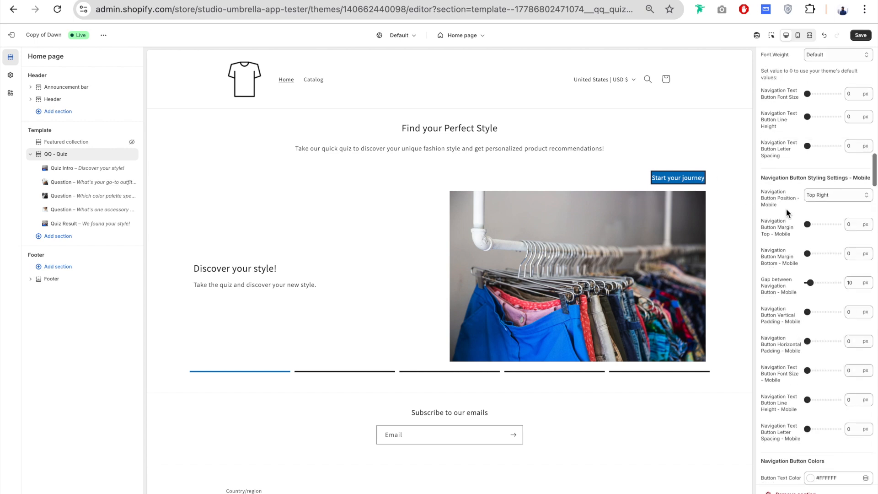
pyautogui.click(817, 178)
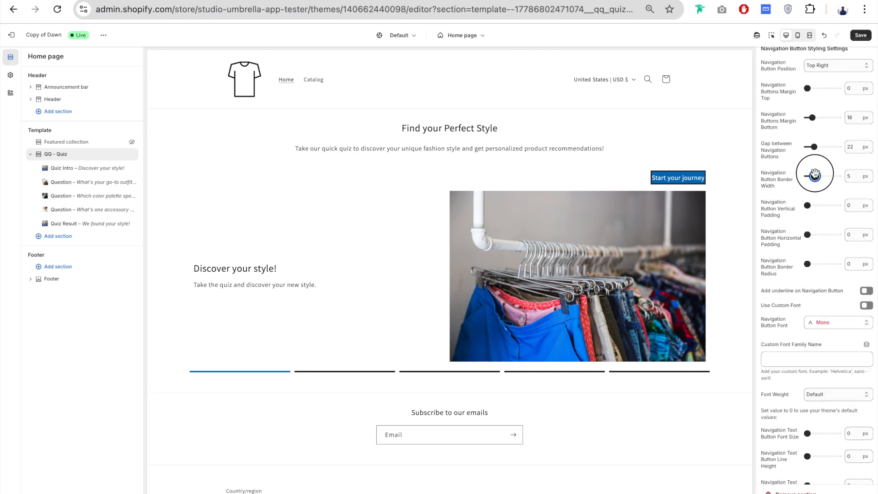
pyautogui.scroll(-1, 788, 207)
pyautogui.scroll(-1, 787, 202)
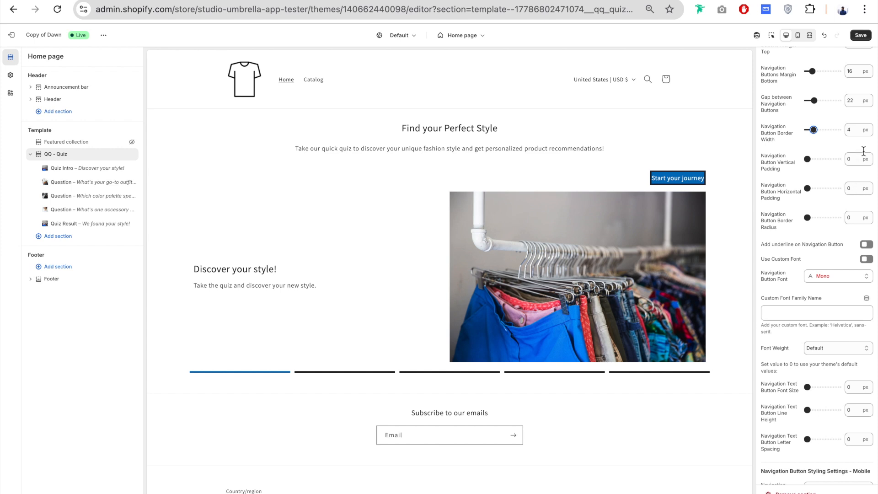
pyautogui.moveTo(808, 159); pyautogui.dragTo(812, 158)
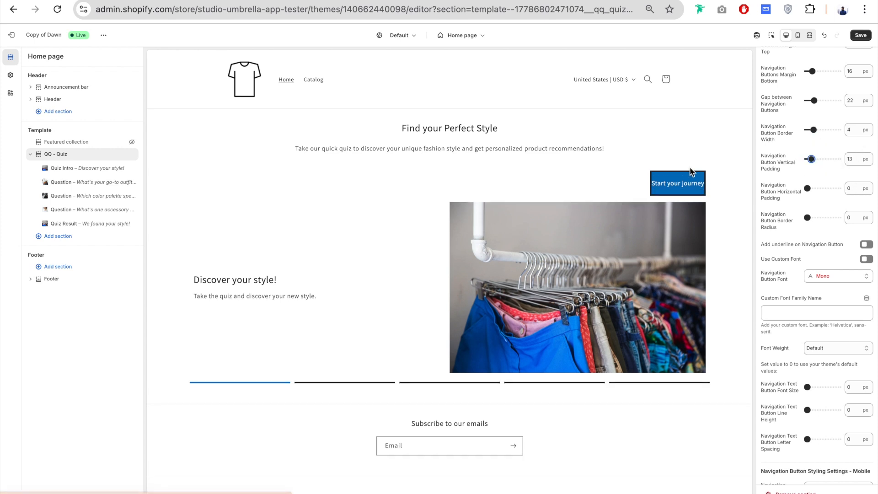
# - Set the Navigation Button Horizontal Padding to 19 px and the Navigation Button Vertical Padding to 8 px
pyautogui.click(807, 188)
pyautogui.moveTo(808, 189); pyautogui.dragTo(814, 189)
pyautogui.moveTo(811, 158); pyautogui.dragTo(809, 159)
# - Set the Navigation Button Border Radius to 48 px
pyautogui.scroll(-2, 787, 145)
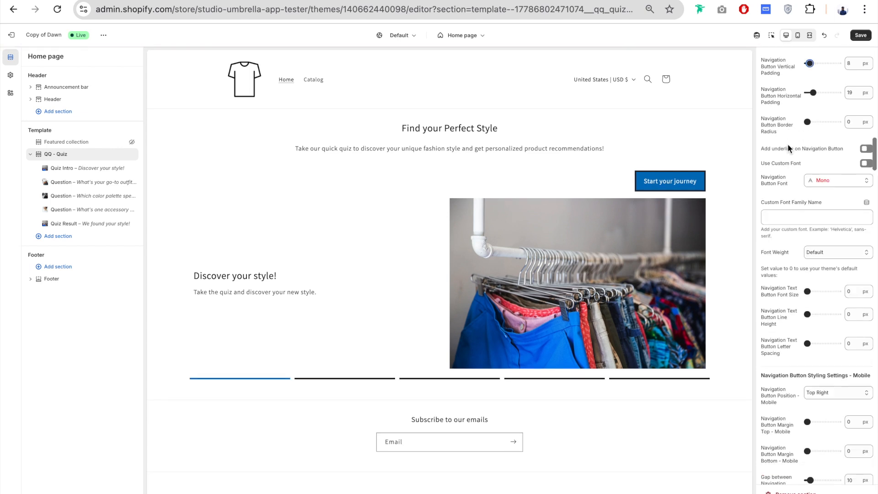
pyautogui.moveTo(807, 122); pyautogui.dragTo(814, 122)
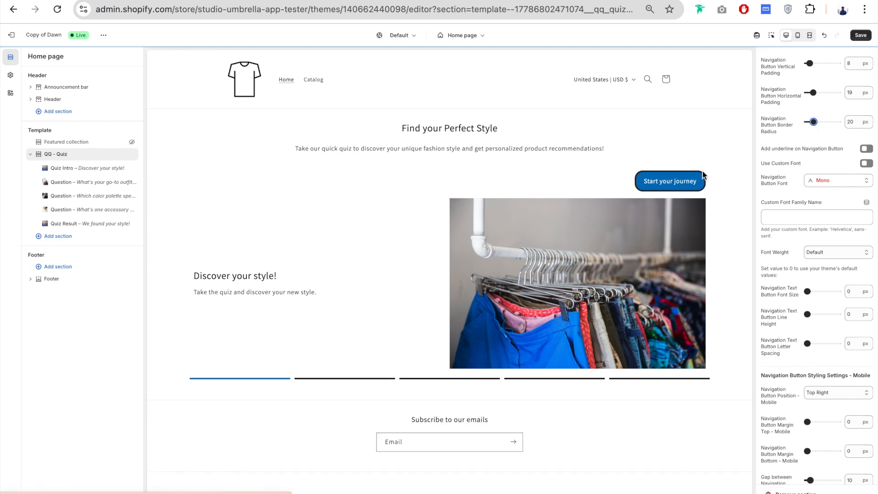
pyautogui.click(815, 120)
pyautogui.moveTo(814, 121); pyautogui.dragTo(822, 122)
# - Try the underline on the navigation button, look at it in the preview, and turn it off again
pyautogui.scroll(-2, 786, 130)
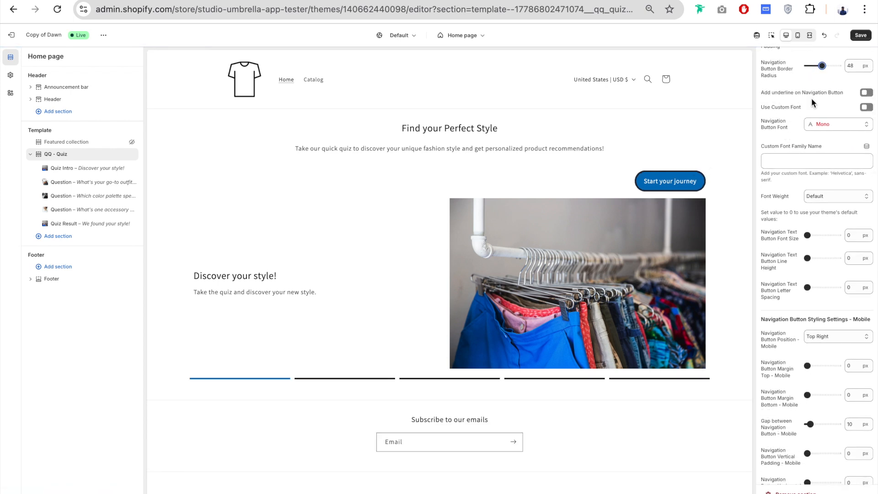
pyautogui.click(866, 93)
pyautogui.scroll(-8, 790, 238)
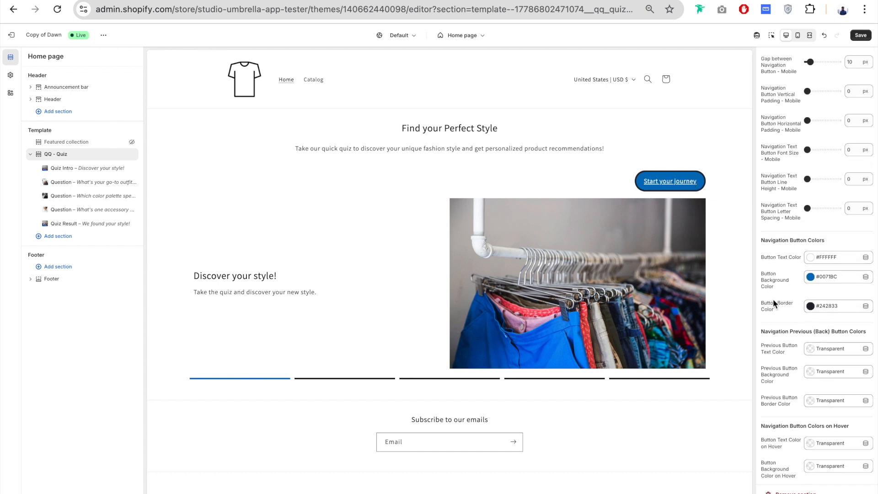
pyautogui.scroll(9, 836, 194)
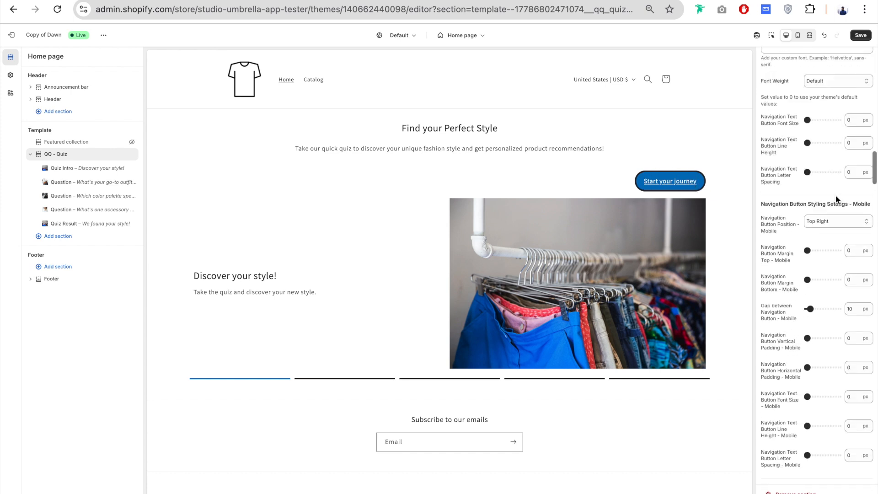
pyautogui.click(866, 124)
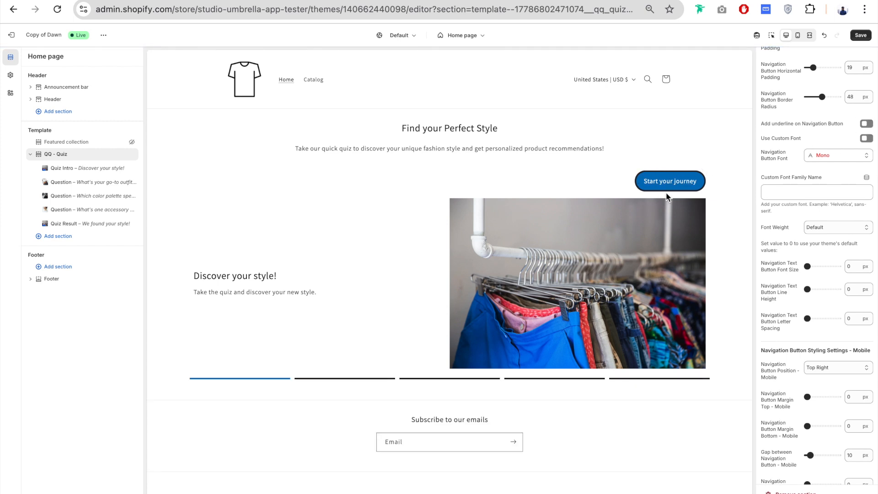
# - Enable a custom font for the navigation button, choose Anonymous Pro, and set the Navigation Text Button Font Size to 17 px
pyautogui.scroll(-1, 793, 174)
pyautogui.click(867, 105)
pyautogui.click(841, 122)
pyautogui.scroll(-2, 805, 274)
pyautogui.click(801, 352)
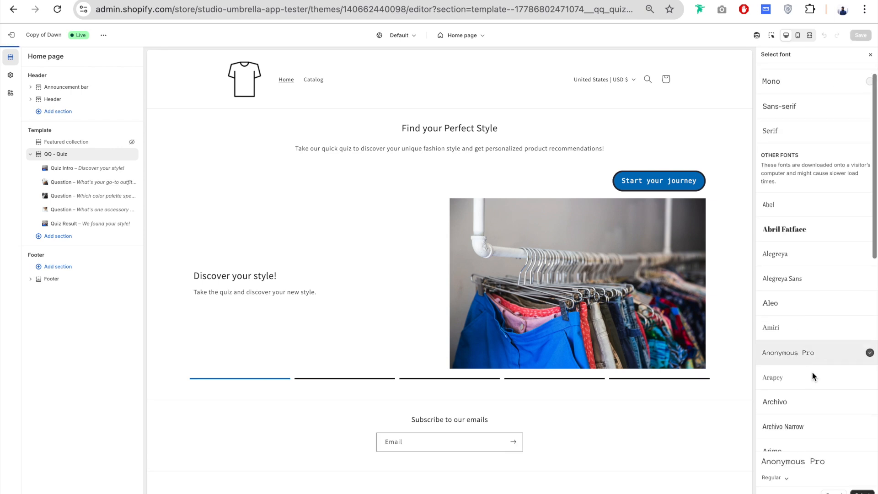
pyautogui.click(861, 489)
pyautogui.scroll(-2, 818, 269)
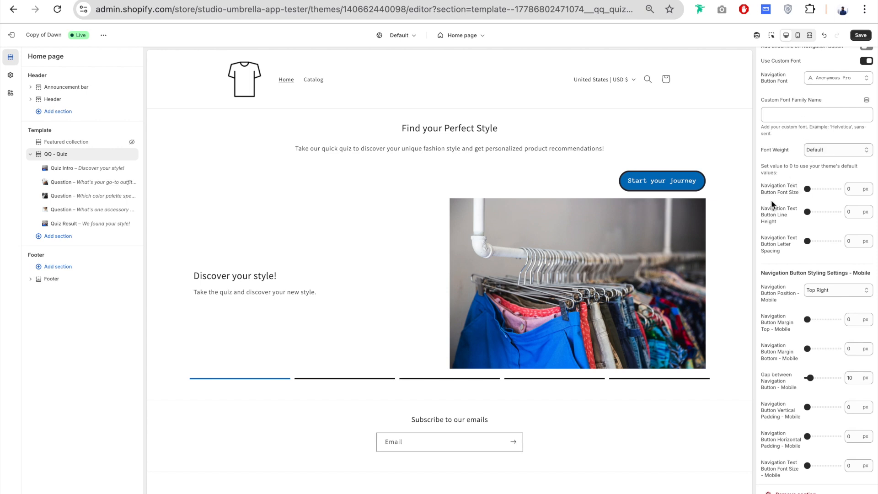
pyautogui.moveTo(808, 188); pyautogui.dragTo(812, 188)
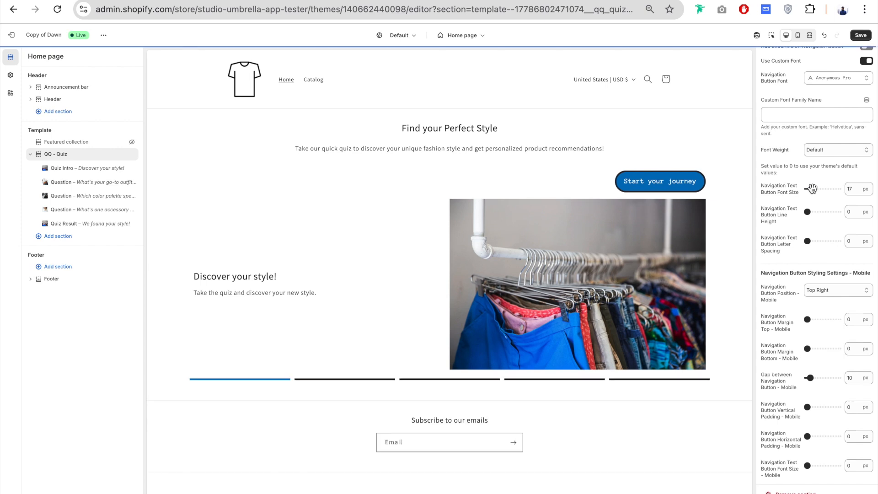
# - Find the Navigation Previous (Back) Button Colors settings and advance the quiz preview to the first question slide
pyautogui.scroll(-1, 786, 202)
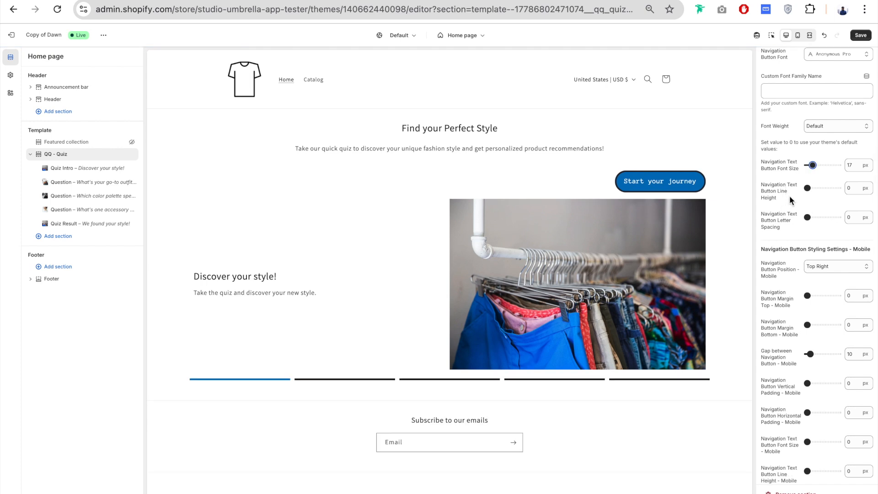
pyautogui.scroll(-6, 779, 133)
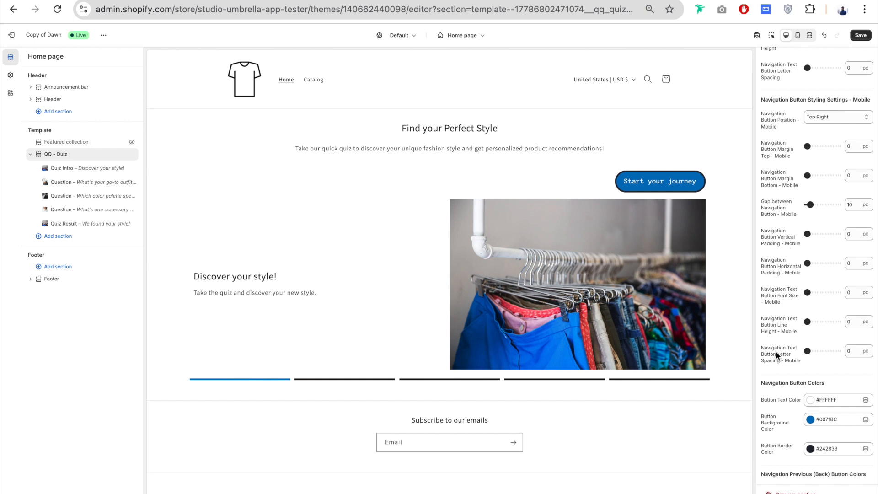
pyautogui.scroll(-6, 776, 350)
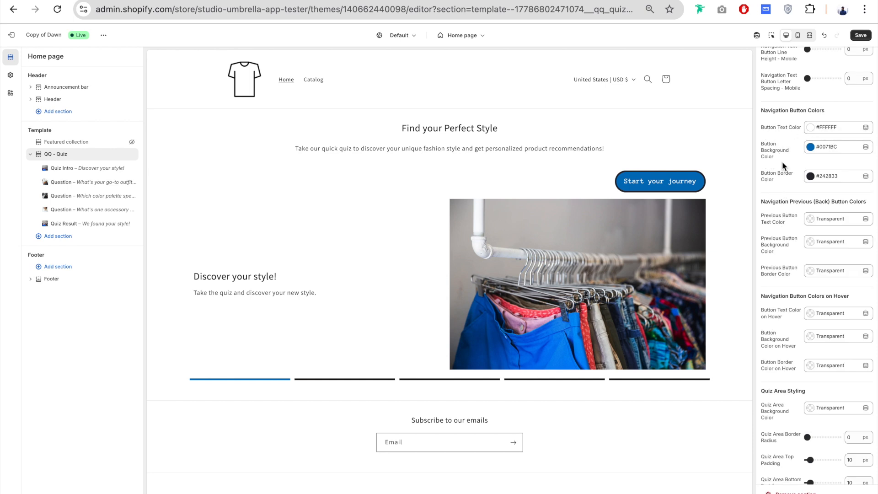
pyautogui.scroll(-2, 782, 146)
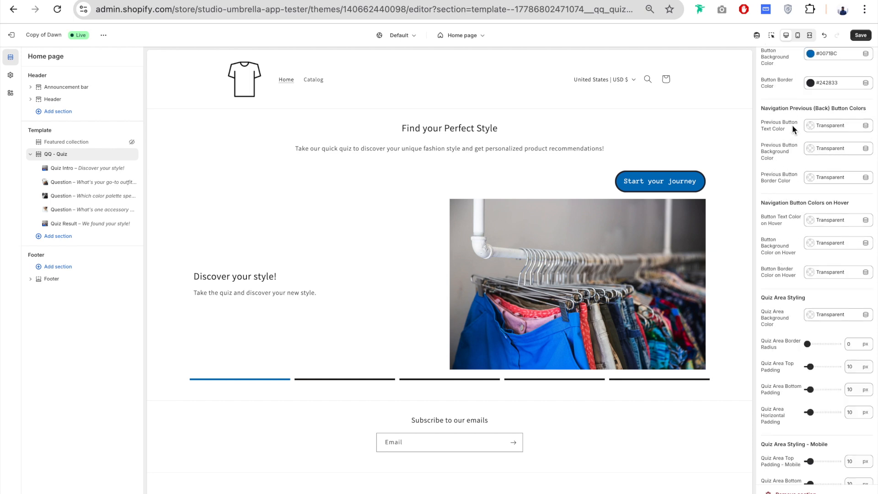
pyautogui.moveTo(793, 106); pyautogui.dragTo(842, 112)
pyautogui.click(643, 191)
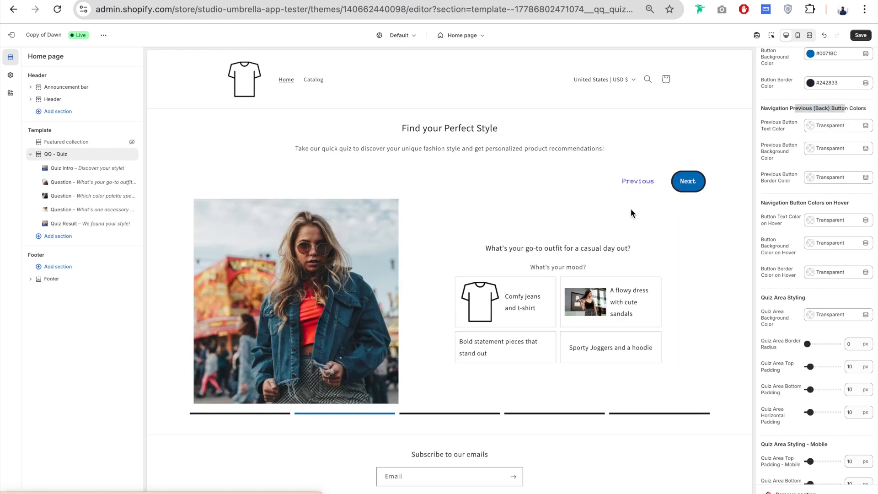
# - Try #F3F3F3 as the Previous Button Text Color and #909090 as the Previous Button Background Color
pyautogui.click(840, 126)
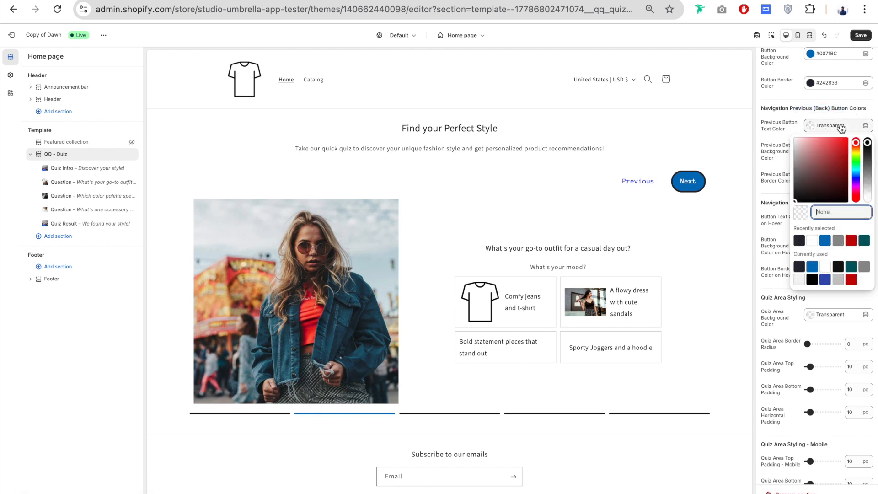
pyautogui.click(799, 279)
pyautogui.click(784, 156)
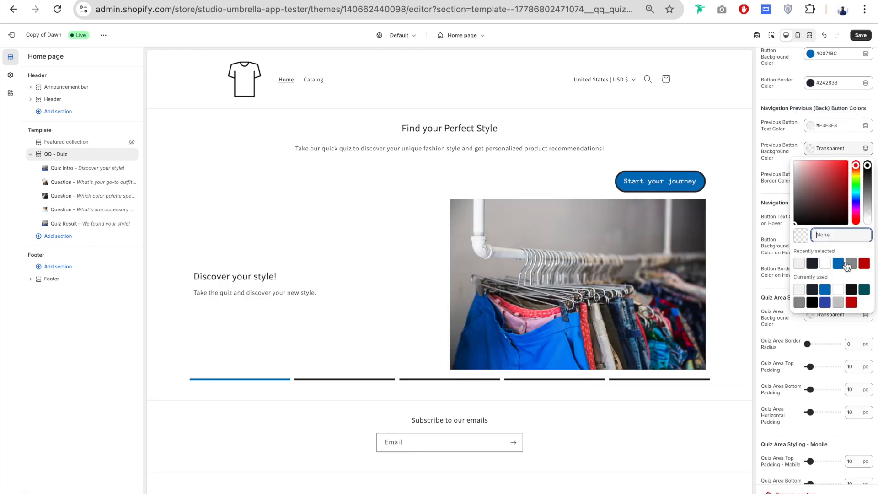
pyautogui.click(852, 264)
pyautogui.click(737, 240)
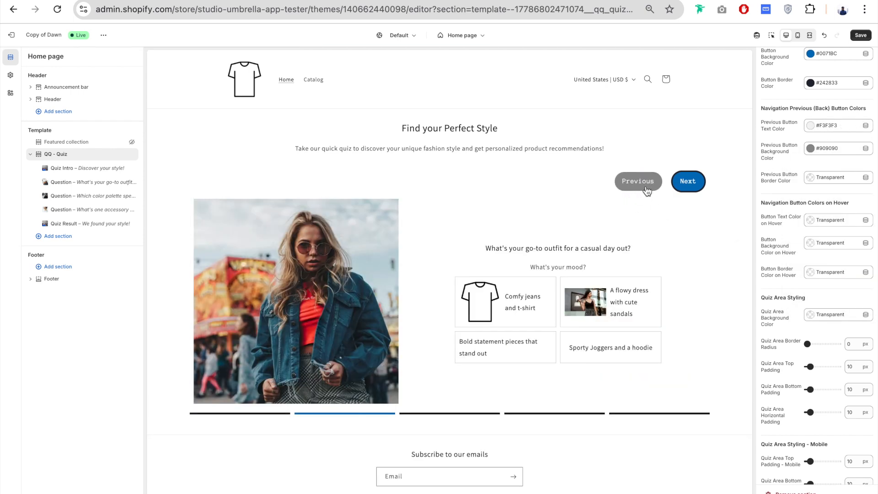
# - Set the Previous Button Text Color to #FFFFFF and its Background Color to #0071BC, and check them on the question slide
pyautogui.scroll(1, 834, 161)
pyautogui.click(832, 141)
pyautogui.click(825, 255)
pyautogui.click(770, 174)
pyautogui.click(844, 163)
pyautogui.click(838, 303)
pyautogui.click(778, 180)
pyautogui.click(672, 183)
# - Set the Previous Button Border Color to #242833 from the recently selected swatches
pyautogui.click(838, 191)
pyautogui.click(813, 307)
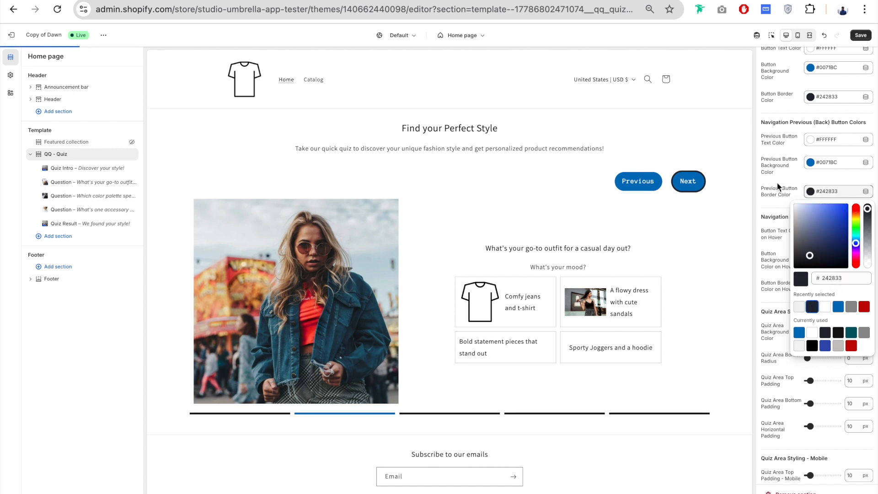
pyautogui.click(776, 171)
# - Set the Button Background Color on Hover and the Button Border Color on Hover to #242833, and check the navigation buttons in the preview
pyautogui.scroll(-3, 786, 144)
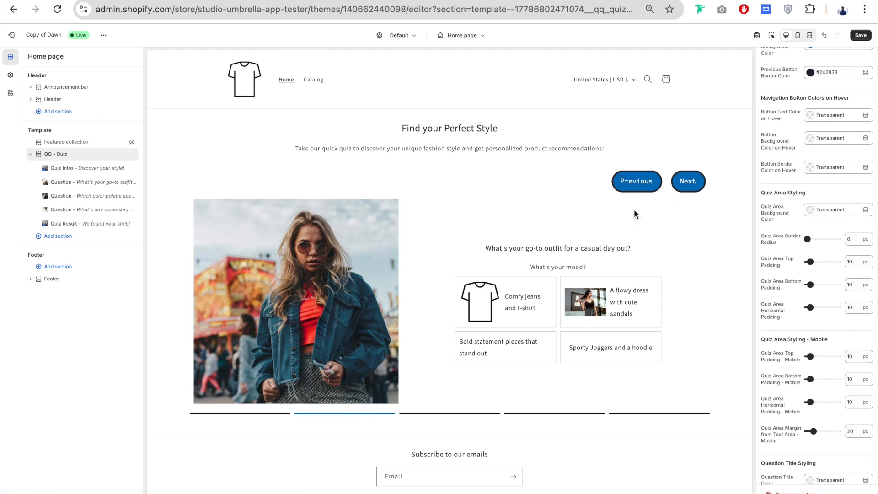
pyautogui.click(839, 139)
pyautogui.click(799, 279)
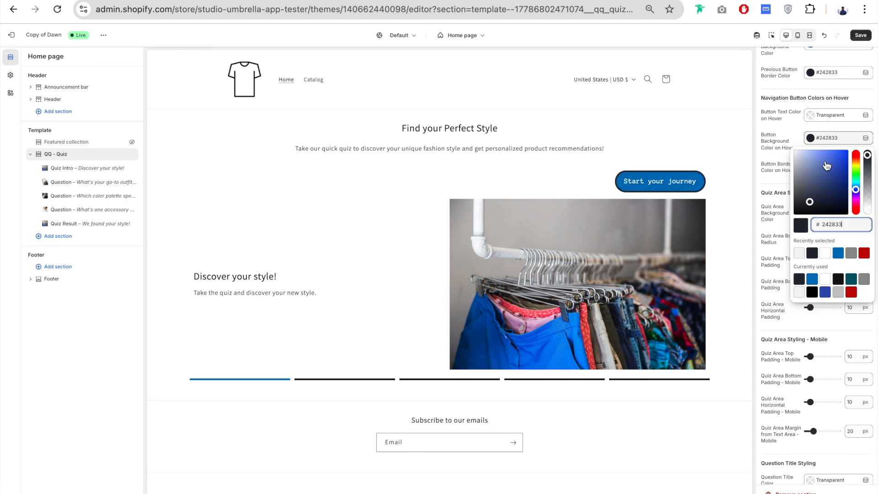
pyautogui.click(830, 167)
pyautogui.click(832, 170)
pyautogui.click(832, 170)
pyautogui.click(839, 281)
pyautogui.click(679, 183)
# - Set the Quiz Area Background Color to #F3F3F3 from the currently used swatches
pyautogui.scroll(-2, 783, 147)
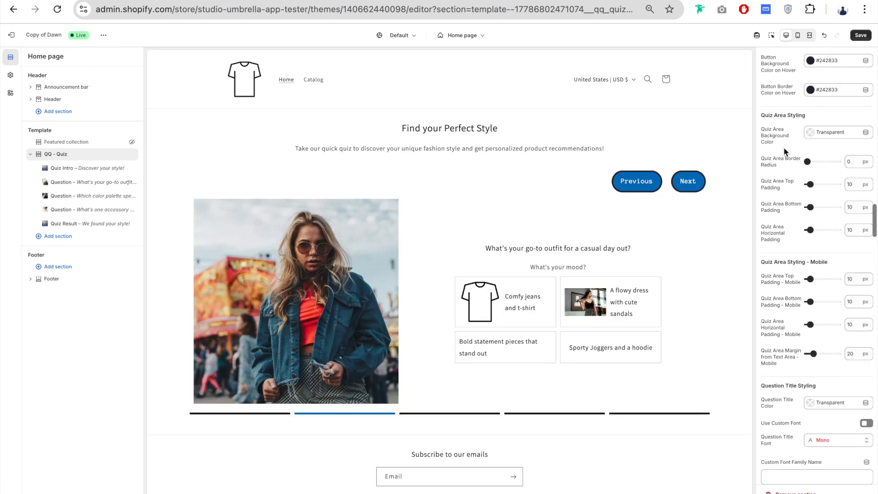
pyautogui.scroll(-1, 784, 147)
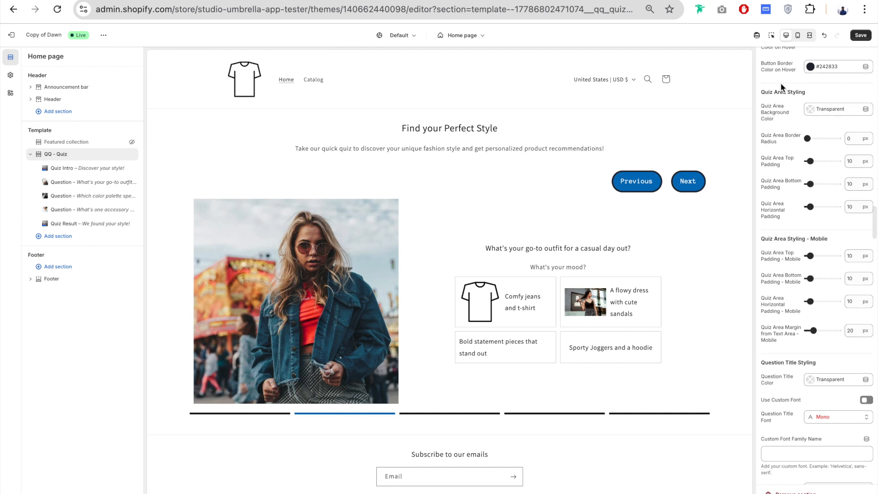
pyautogui.click(844, 118)
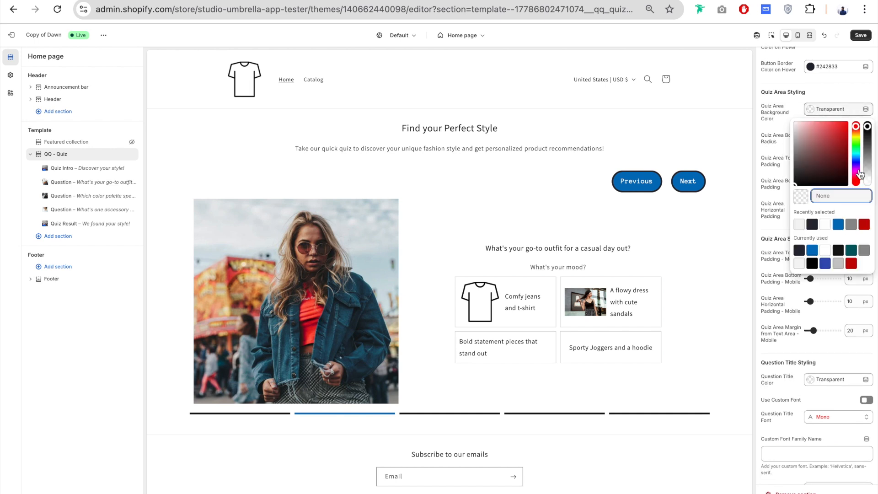
pyautogui.click(799, 264)
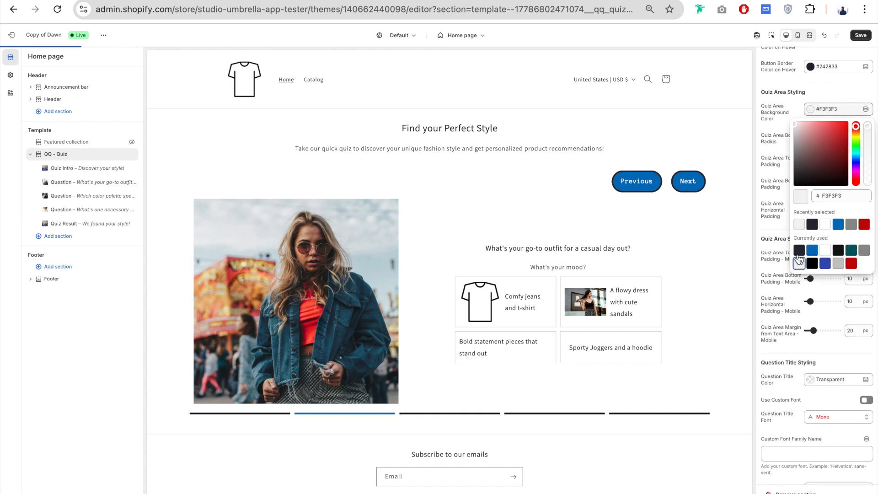
pyautogui.click(768, 176)
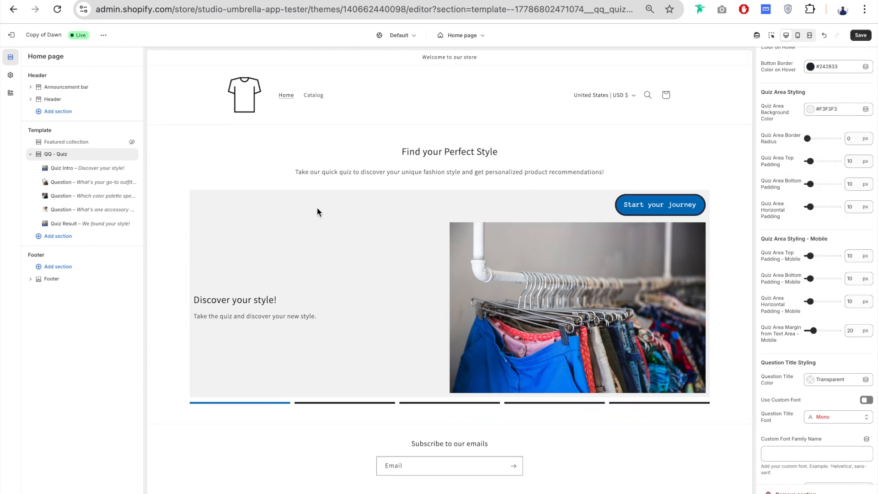
# - Set the Quiz Area Border Radius to 27 px, Top Padding to 23 px, Bottom Padding to 25 px and Horizontal Padding to 31 px
pyautogui.moveTo(808, 139); pyautogui.dragTo(816, 139)
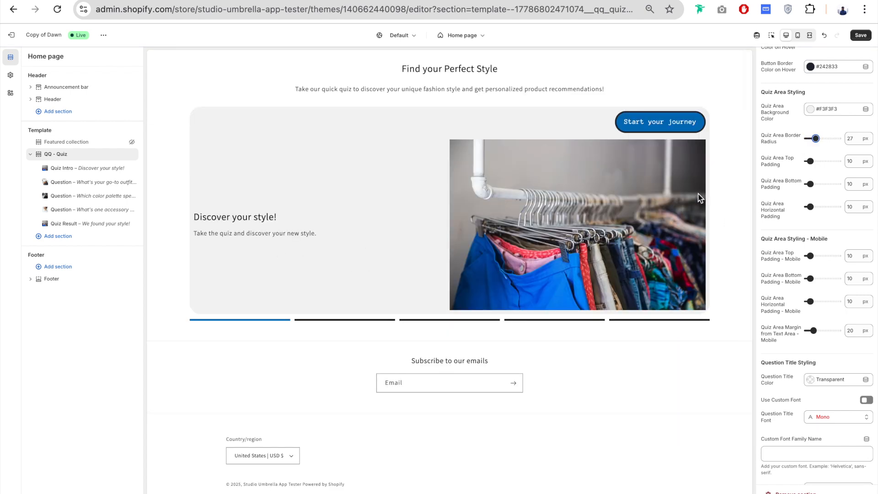
pyautogui.moveTo(811, 161); pyautogui.dragTo(817, 207)
pyautogui.scroll(-3, 778, 158)
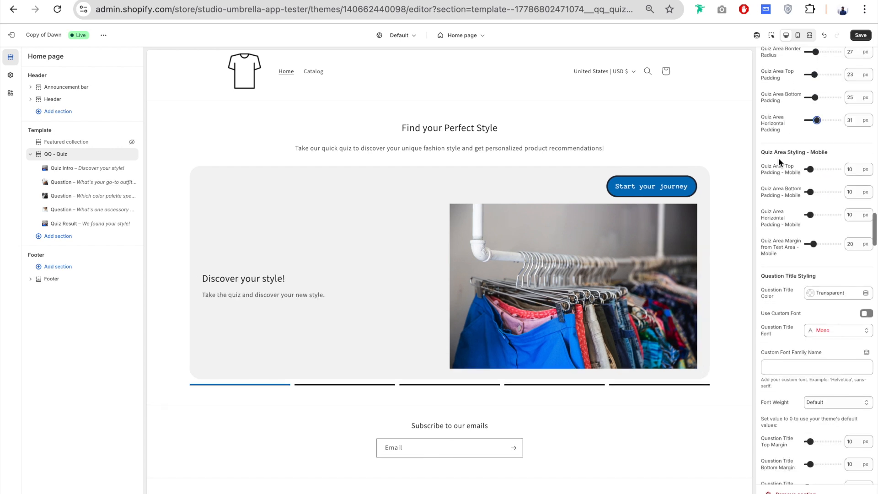
# - Set the Question Title Color to the blue #0071BC from the currently used swatches
pyautogui.scroll(-1, 779, 158)
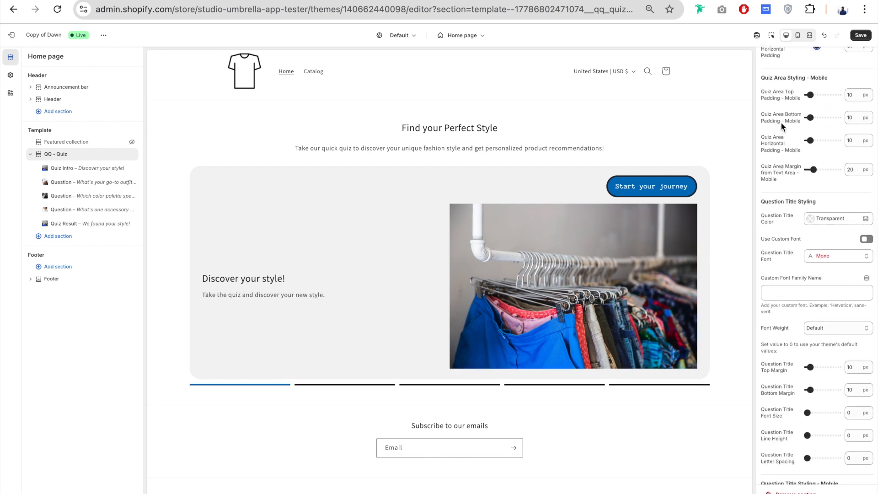
pyautogui.scroll(-1, 780, 164)
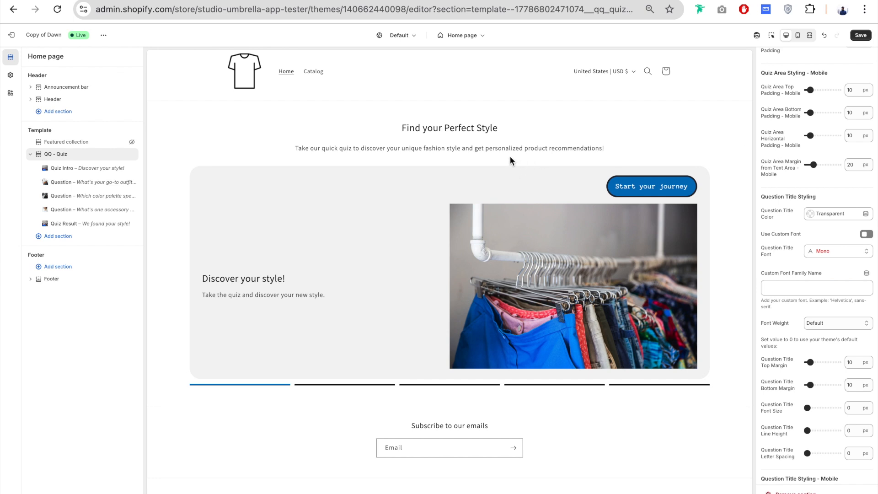
pyautogui.scroll(-3, 785, 155)
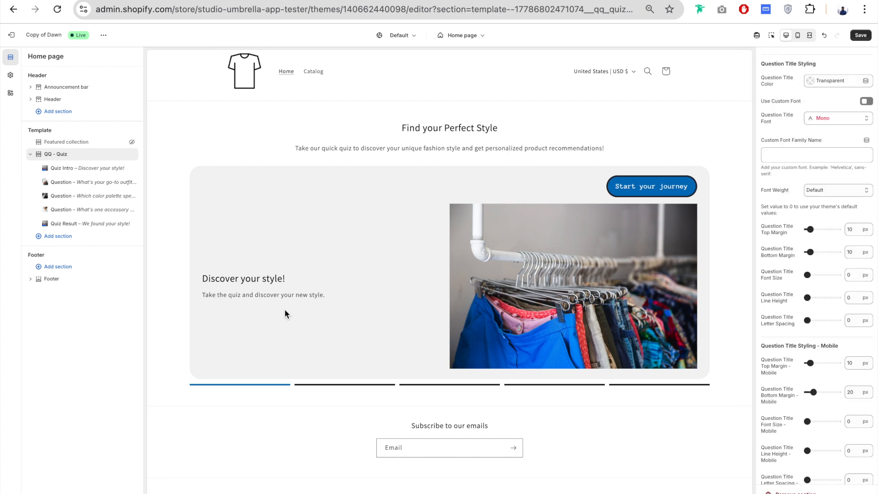
pyautogui.moveTo(205, 278); pyautogui.dragTo(279, 280)
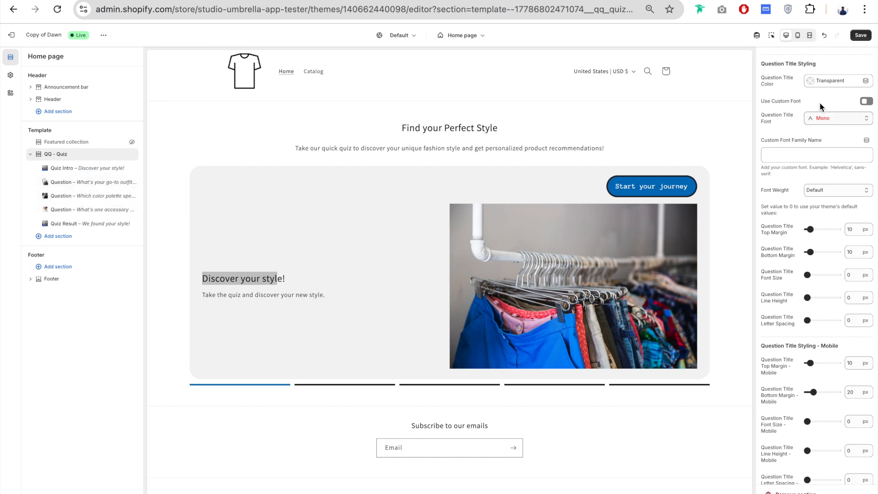
pyautogui.click(842, 81)
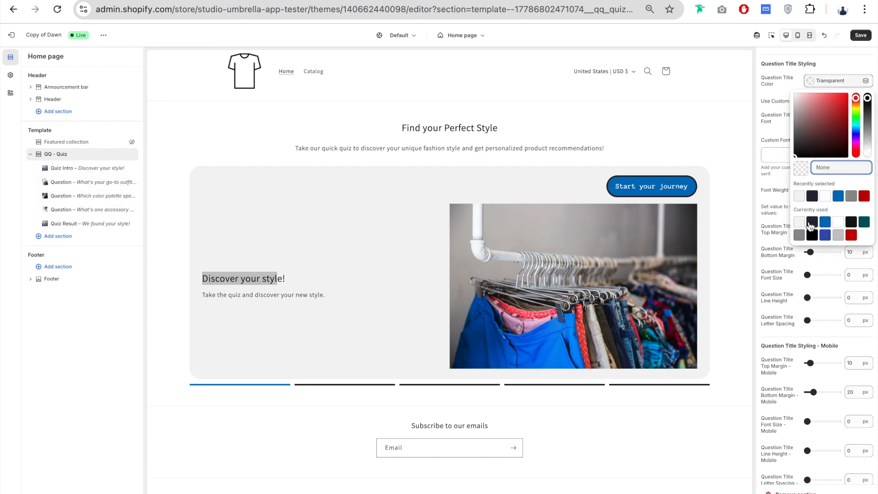
pyautogui.click(826, 222)
# - Enable a custom font for the question title and choose a monospaced typeface for it
pyautogui.click(868, 103)
pyautogui.click(838, 117)
pyautogui.click(817, 161)
# - Increase the Question Title Font Size and set the Question Text Block Font Size to 23 px
pyautogui.scroll(-1, 817, 158)
pyautogui.scroll(-1, 817, 157)
pyautogui.moveTo(808, 232); pyautogui.dragTo(813, 232)
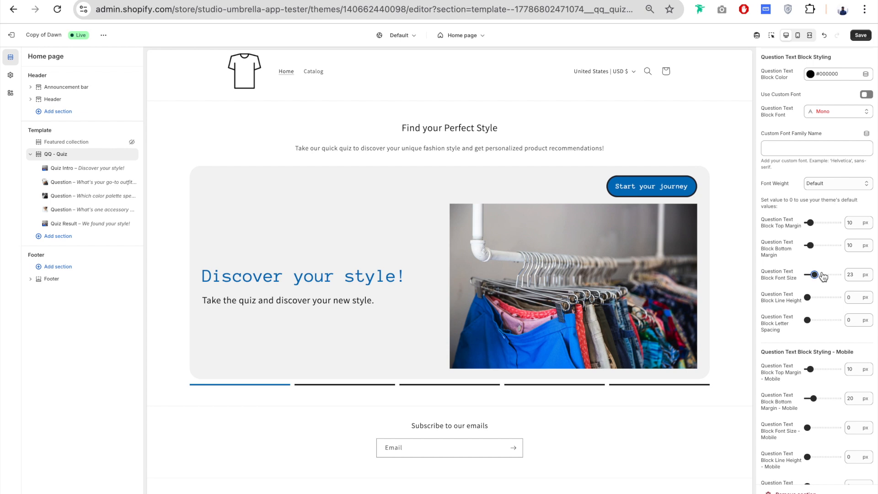
# - Answer the color palette question in the quiz preview and set the Answer Border Width to 4 px
pyautogui.scroll(-4, 792, 311)
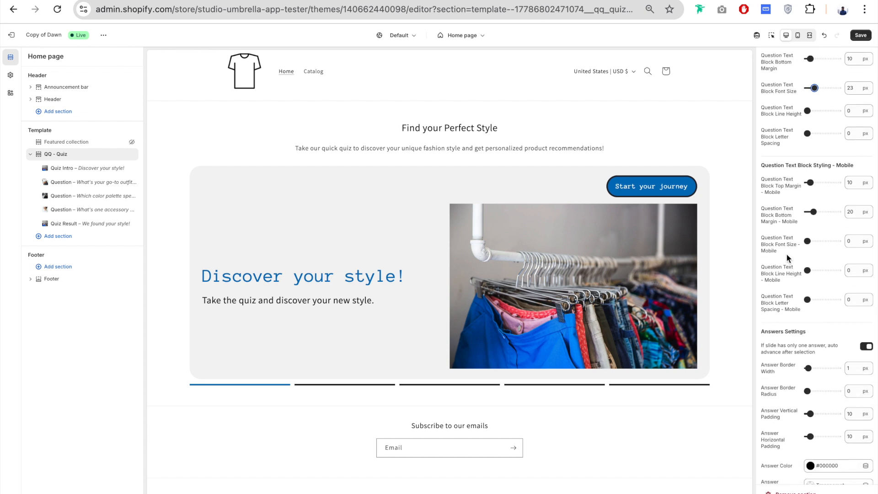
pyautogui.scroll(-5, 803, 292)
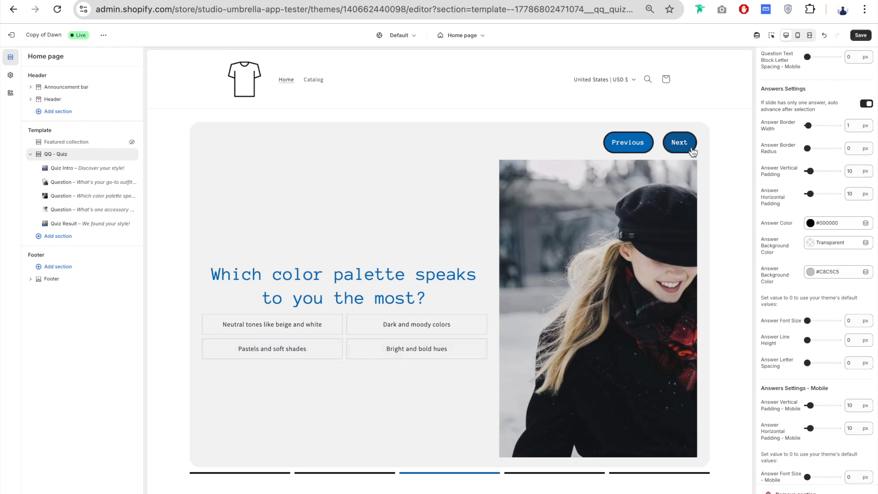
pyautogui.click(308, 351)
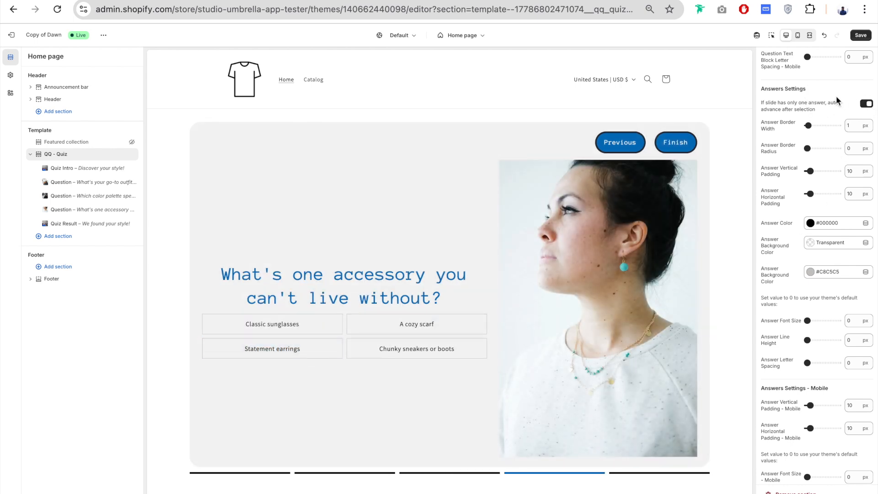
pyautogui.scroll(-1, 792, 128)
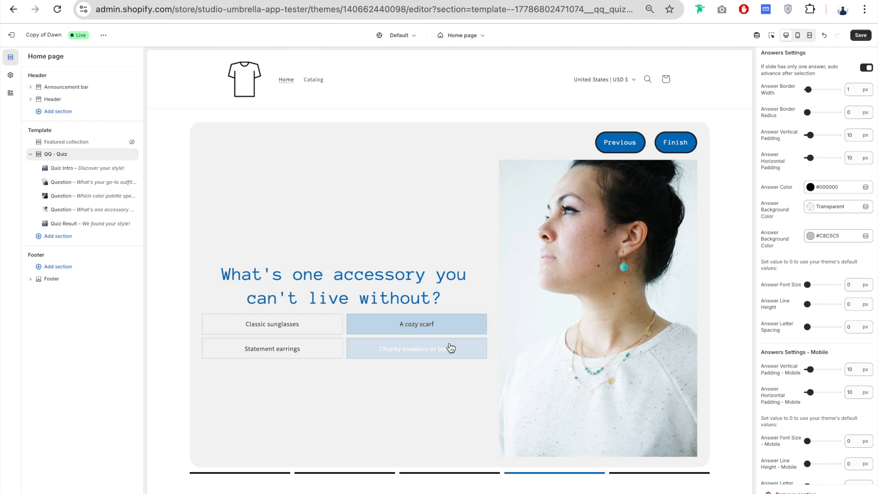
pyautogui.click(810, 89)
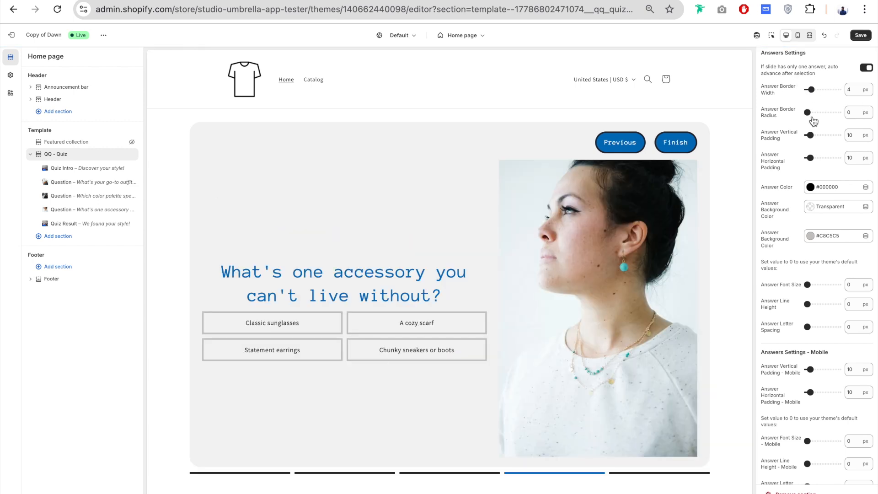
# - Hide the Quiz Intro block and set the Answer Border Radius to 16 px
pyautogui.moveTo(132, 173)
pyautogui.click(132, 168)
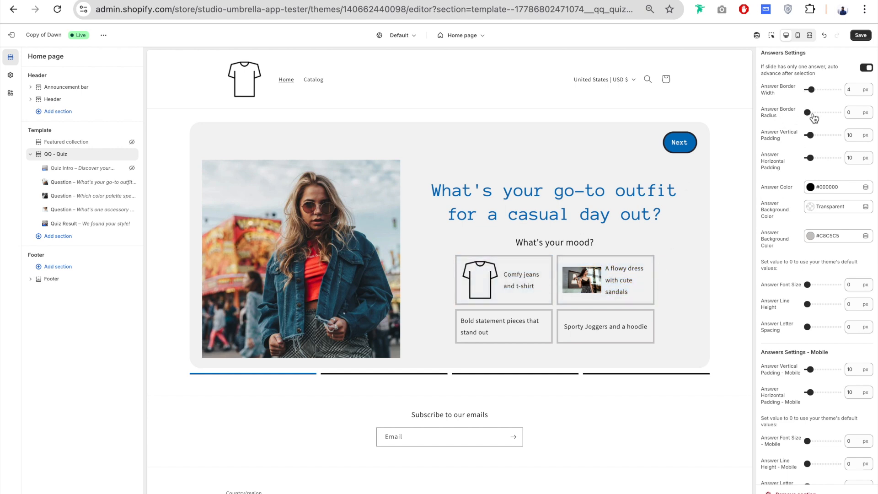
pyautogui.moveTo(808, 113); pyautogui.dragTo(813, 113)
# - Try larger answer paddings, return Answer Vertical and Horizontal Padding to 10 px, and set the Answer Border Width to 2 px
pyautogui.moveTo(811, 136); pyautogui.dragTo(812, 158)
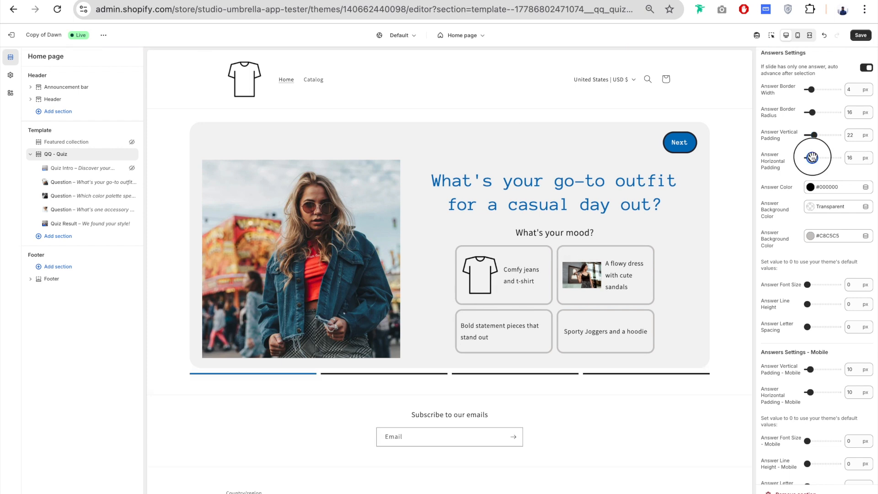
pyautogui.moveTo(812, 158); pyautogui.dragTo(810, 135)
pyautogui.moveTo(812, 89); pyautogui.dragTo(809, 89)
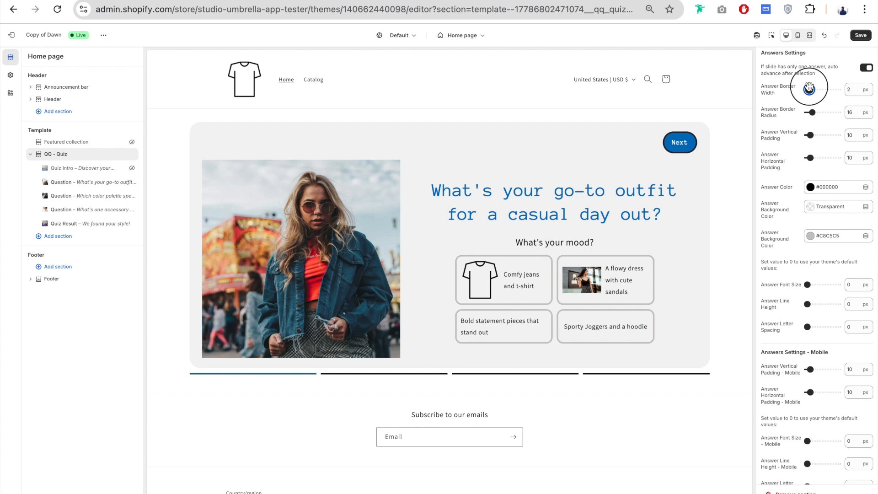
# - Set the Answer Color to the blue #0071BC from the currently used swatches
pyautogui.scroll(-2, 781, 149)
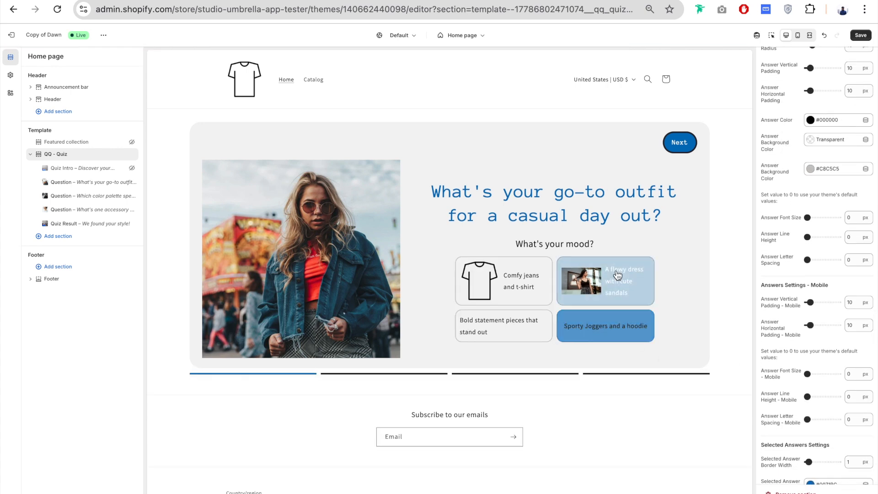
pyautogui.click(810, 120)
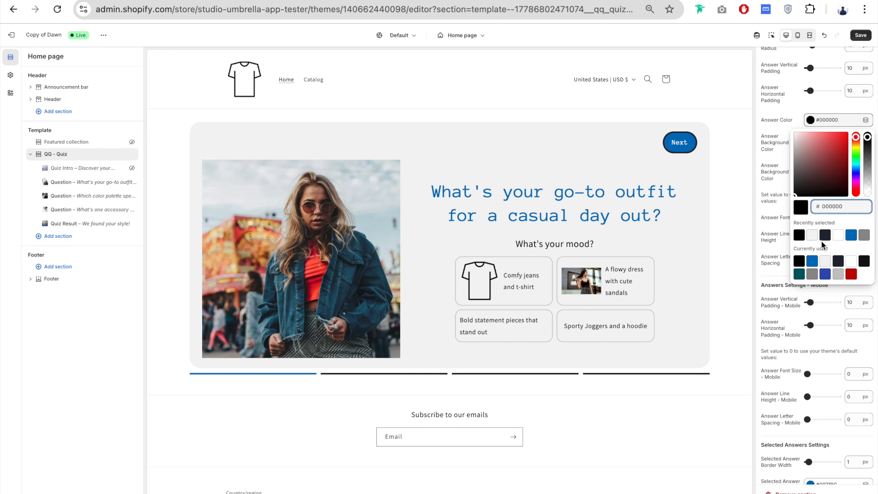
pyautogui.click(813, 260)
pyautogui.click(864, 130)
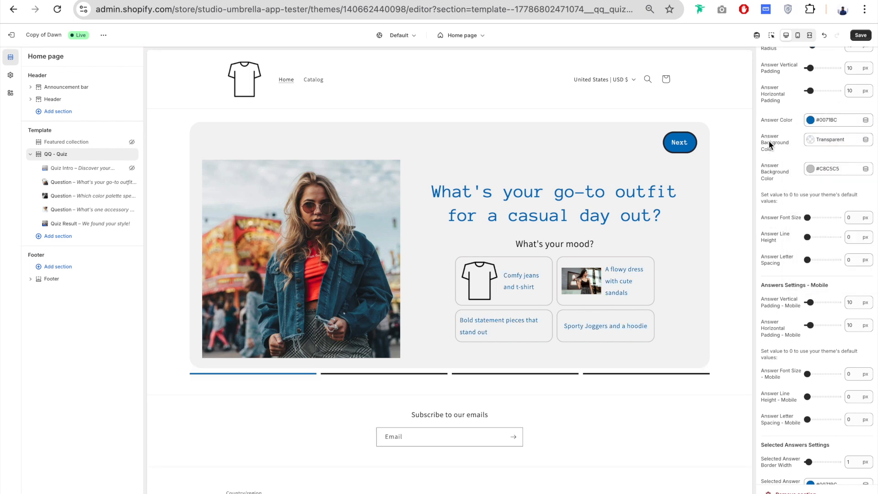
# - Try the dark #242833 swatch as the Answer Background Color
pyautogui.click(838, 141)
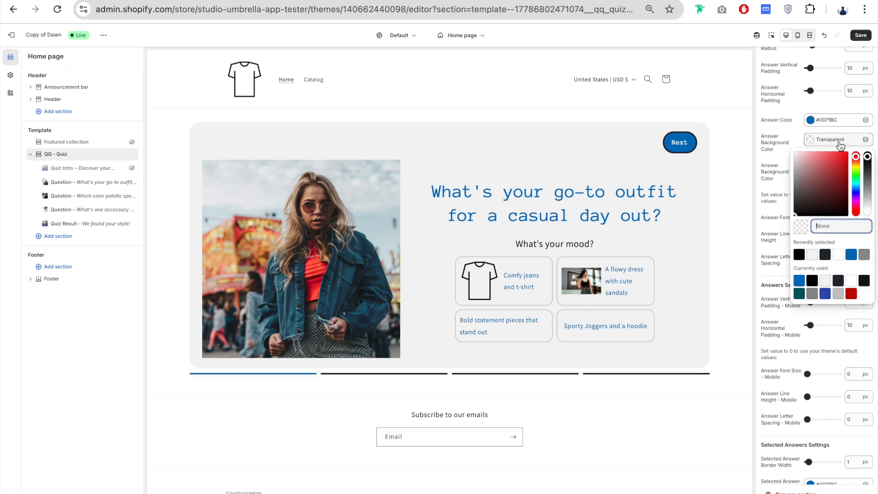
pyautogui.click(828, 256)
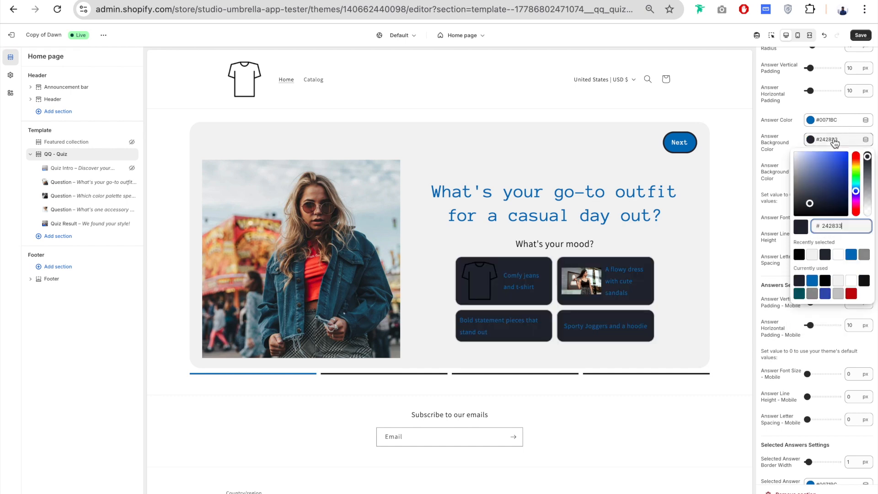
pyautogui.click(779, 152)
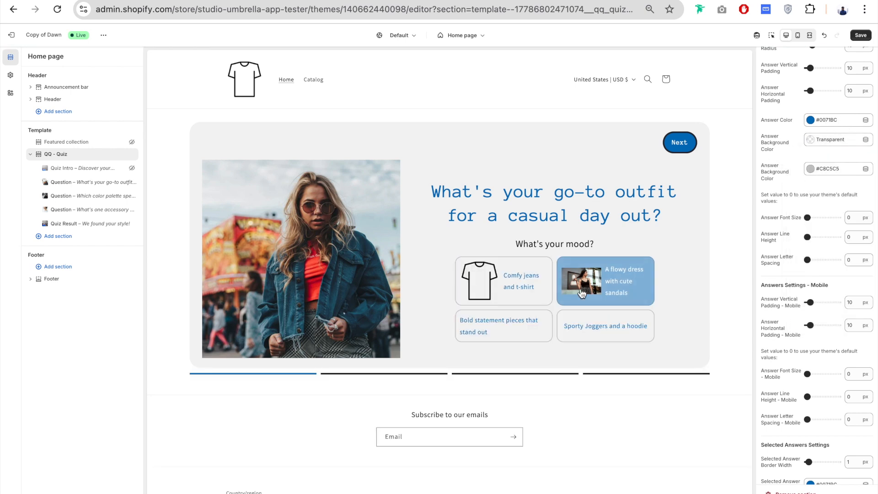
# - Set the Selected Answer Border Color to the dark #242833 swatch
pyautogui.scroll(-8, 784, 200)
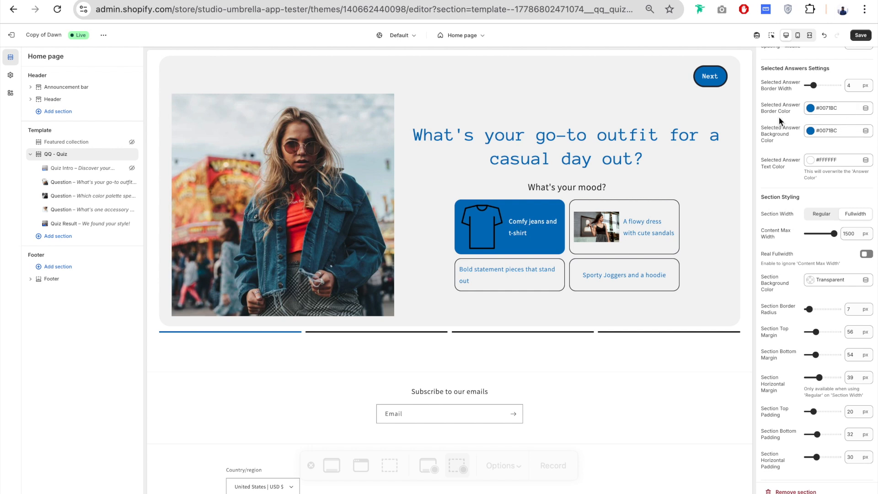
pyautogui.click(835, 110)
pyautogui.click(799, 250)
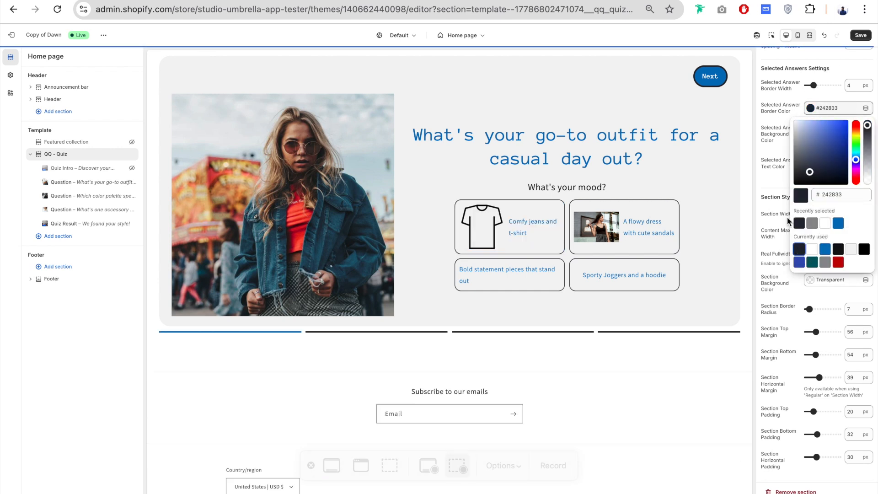
pyautogui.click(767, 150)
# - Try #121212 as the Selected Answer Background Color and return it to the blue #0071BC
pyautogui.click(840, 132)
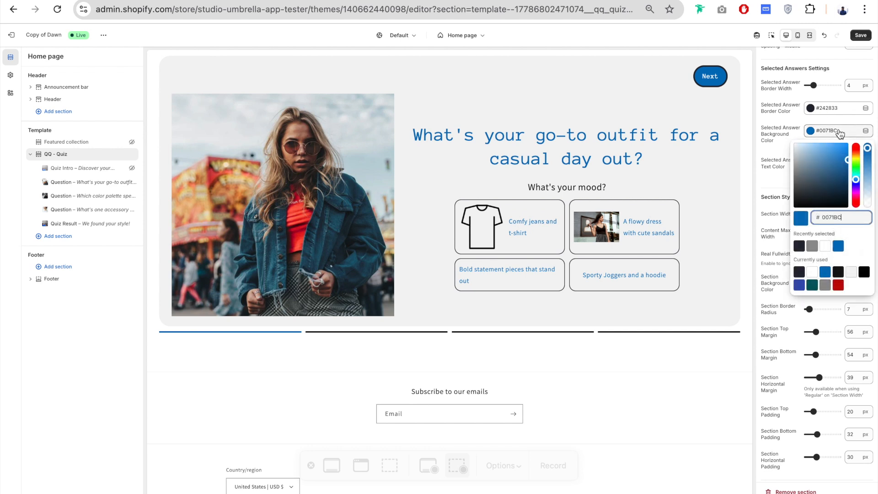
pyautogui.click(841, 272)
pyautogui.click(779, 164)
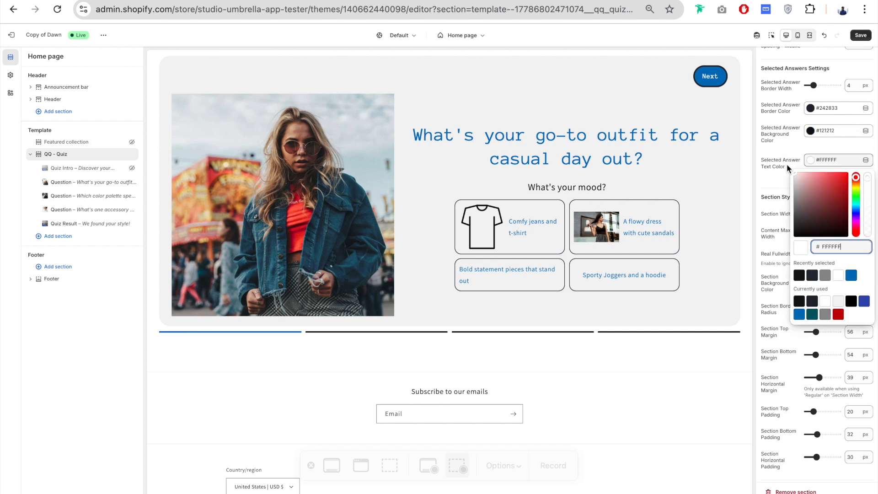
pyautogui.click(799, 149)
pyautogui.click(828, 133)
pyautogui.click(804, 284)
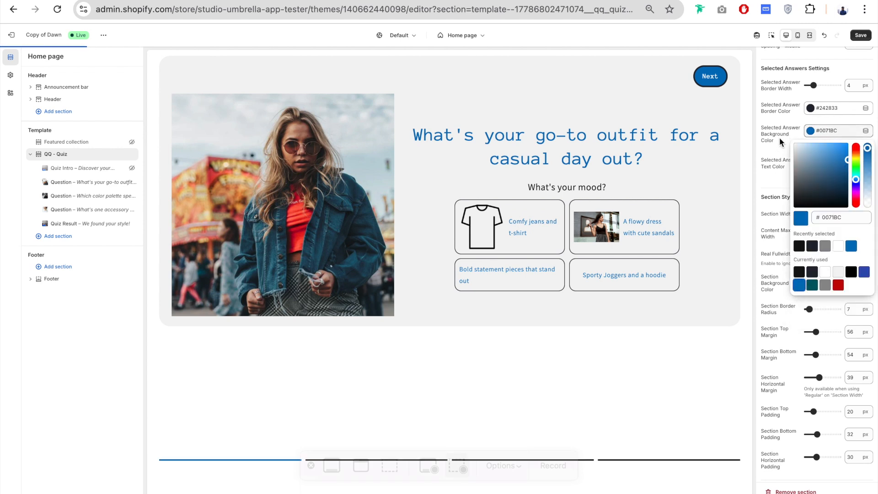
pyautogui.click(774, 177)
# - Set the Section Background Color to the grey #909090 and check the section in the full-screen preview
pyautogui.scroll(-3, 775, 165)
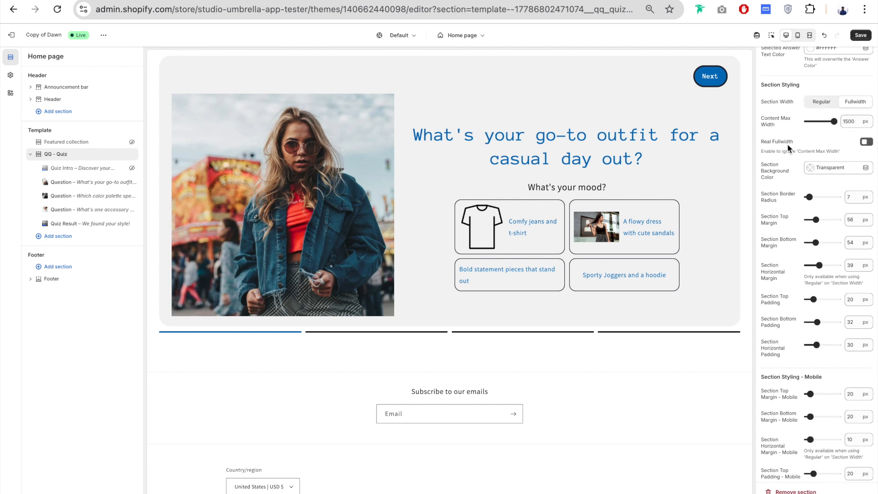
pyautogui.scroll(1, 787, 143)
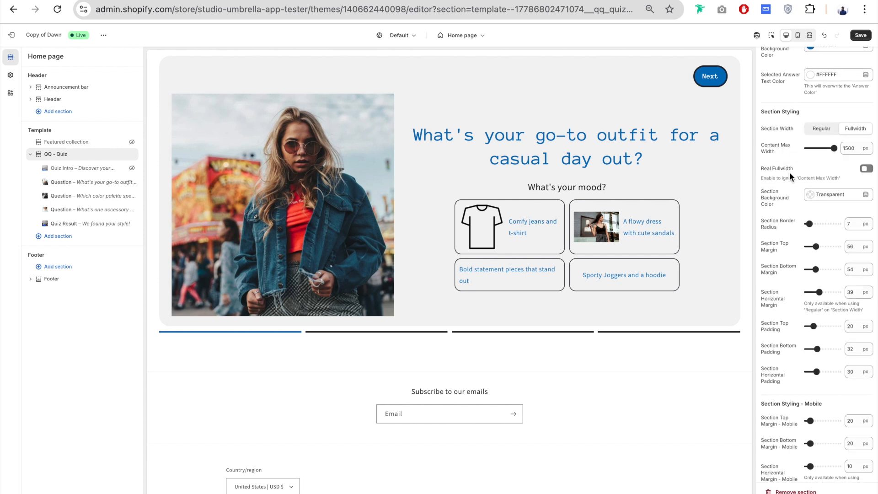
pyautogui.moveTo(858, 148); pyautogui.dragTo(843, 148)
pyautogui.click(781, 161)
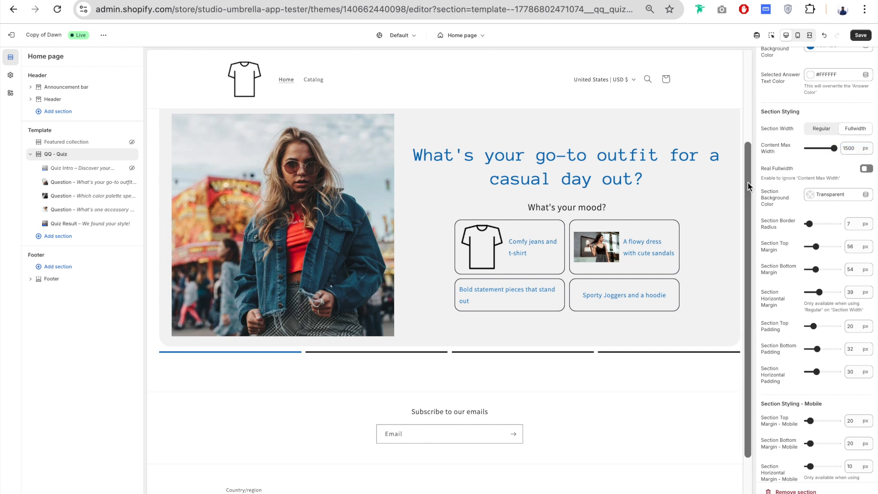
pyautogui.click(838, 194)
pyautogui.click(826, 311)
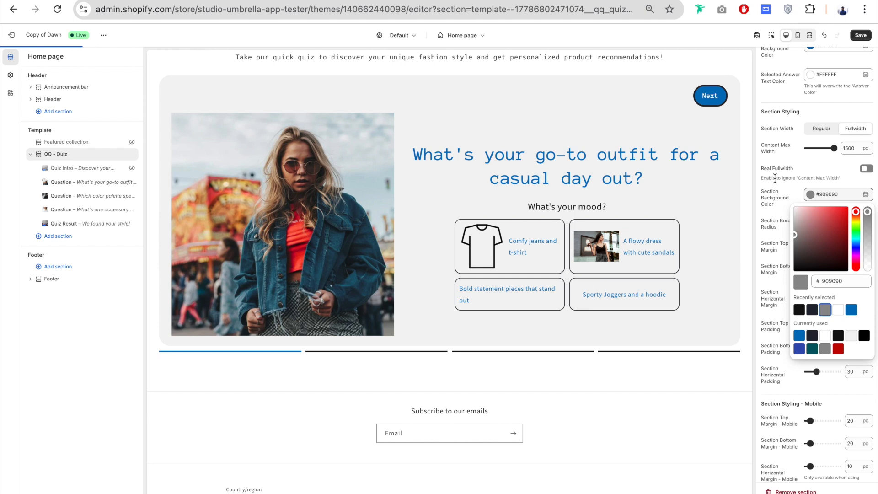
pyautogui.click(767, 182)
pyautogui.click(811, 38)
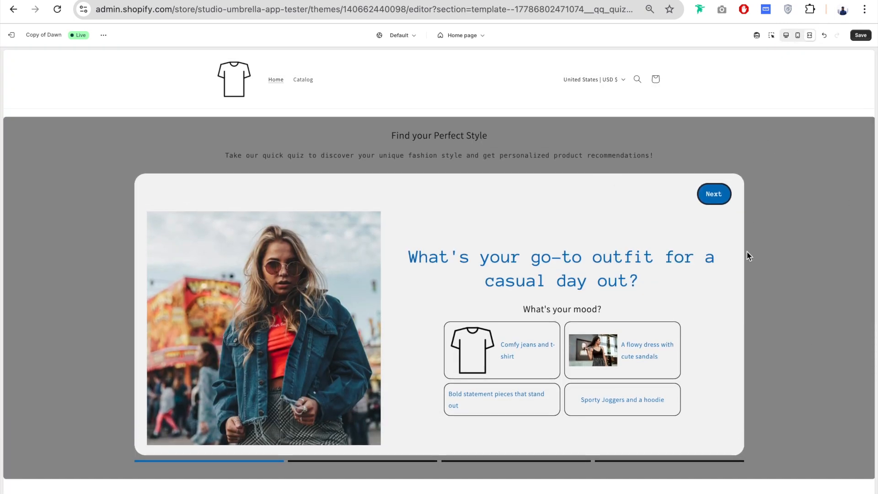
pyautogui.click(790, 39)
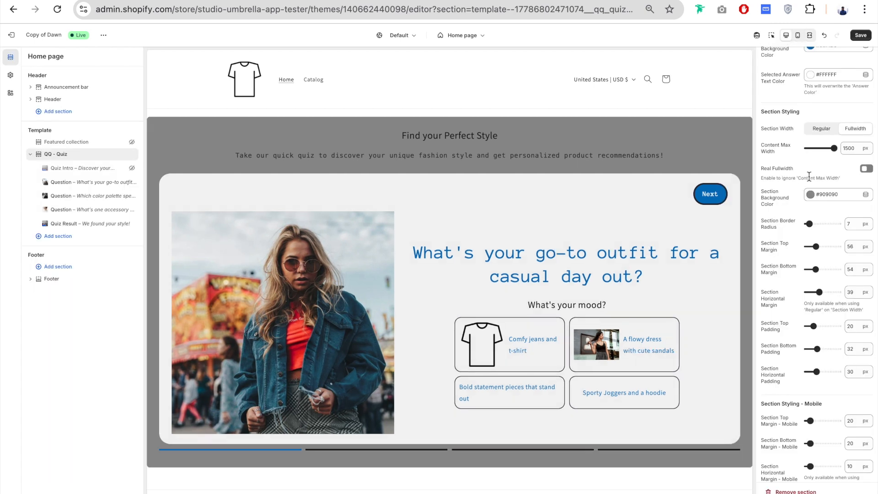
# - Enable Real Fullwidth, check the section in the full-screen preview, and turn the option off again
pyautogui.click(872, 169)
pyautogui.click(810, 36)
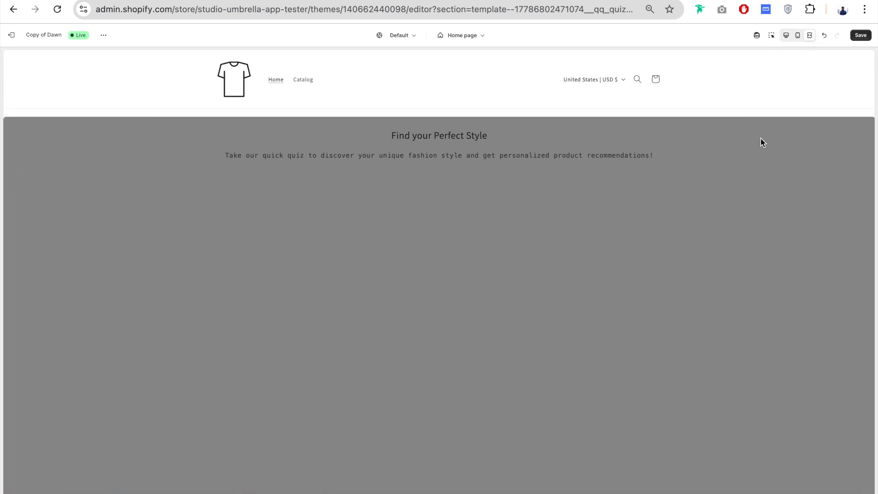
pyautogui.scroll(-2, 761, 139)
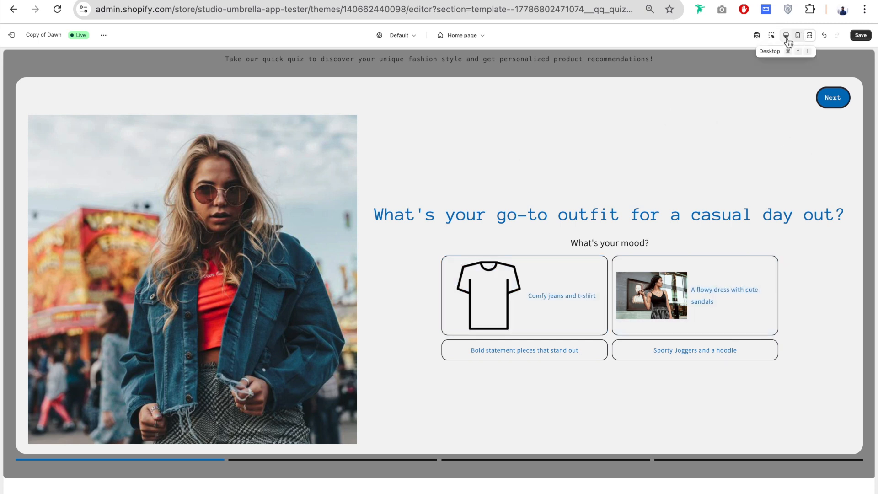
pyautogui.click(786, 36)
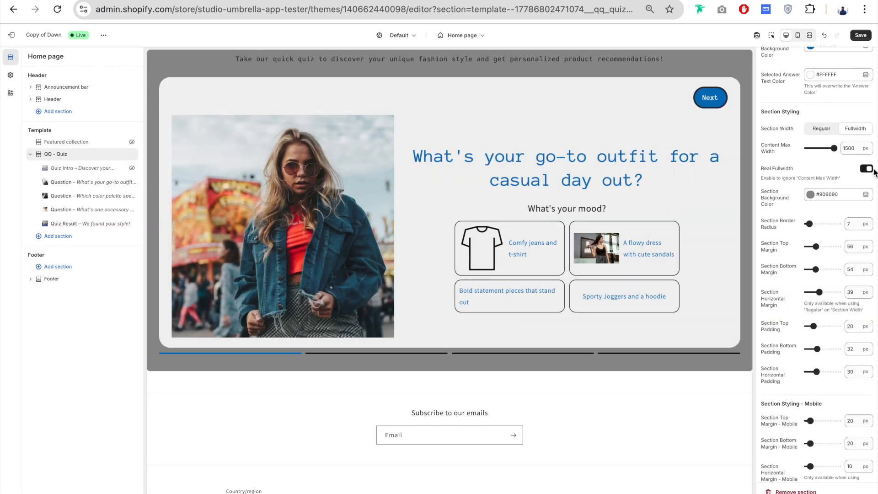
pyautogui.click(795, 166)
# - Set the Section Width to Regular with a Content Max Width of 1240 px and check it in the full-screen preview
pyautogui.click(824, 130)
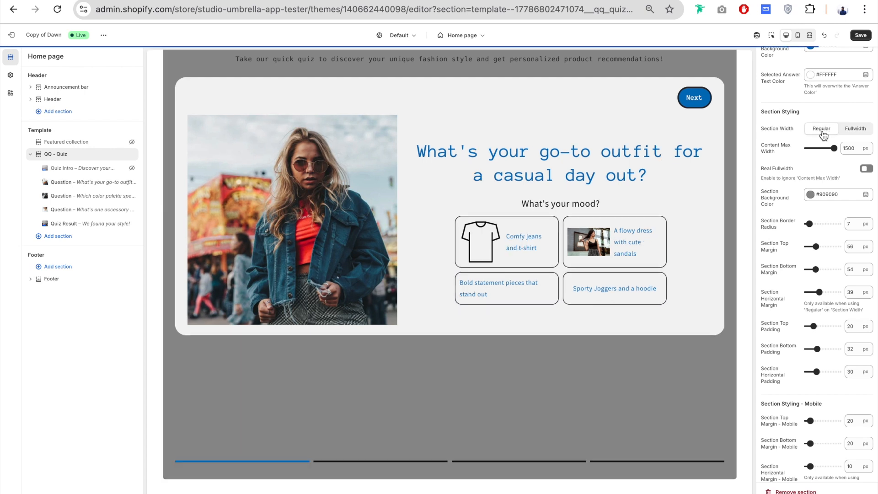
pyautogui.moveTo(835, 148); pyautogui.dragTo(827, 148)
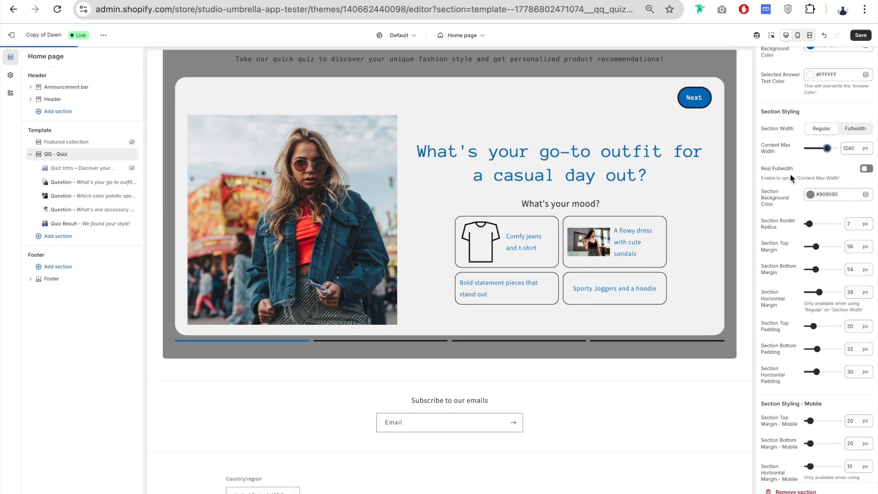
pyautogui.click(809, 35)
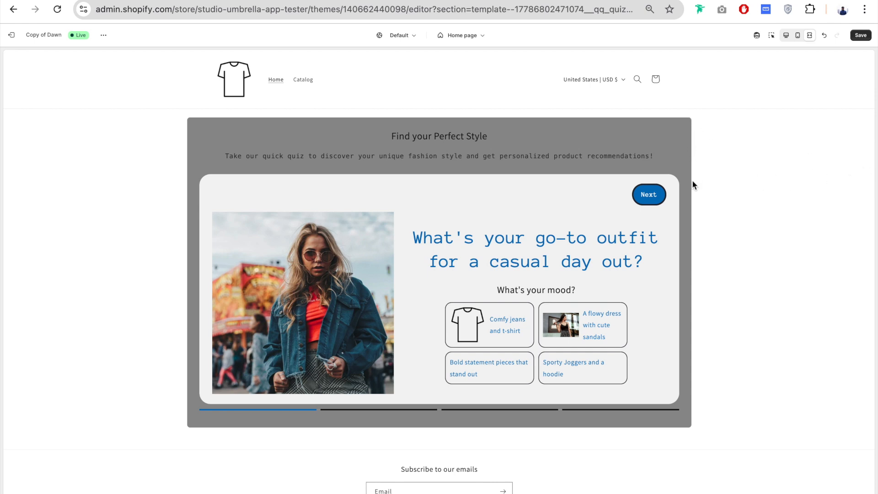
pyautogui.click(810, 35)
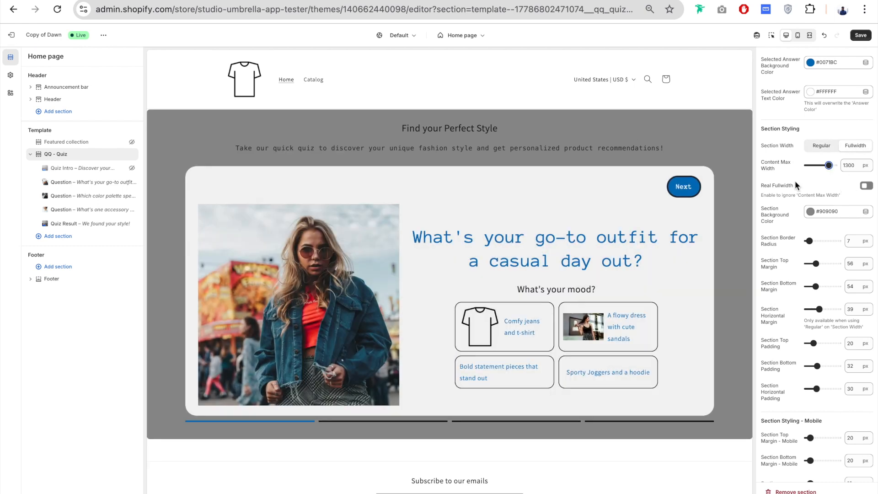
# - Set the Section Width to Fullwidth and the Content Max Width to 1300 px
pyautogui.scroll(-2, 778, 137)
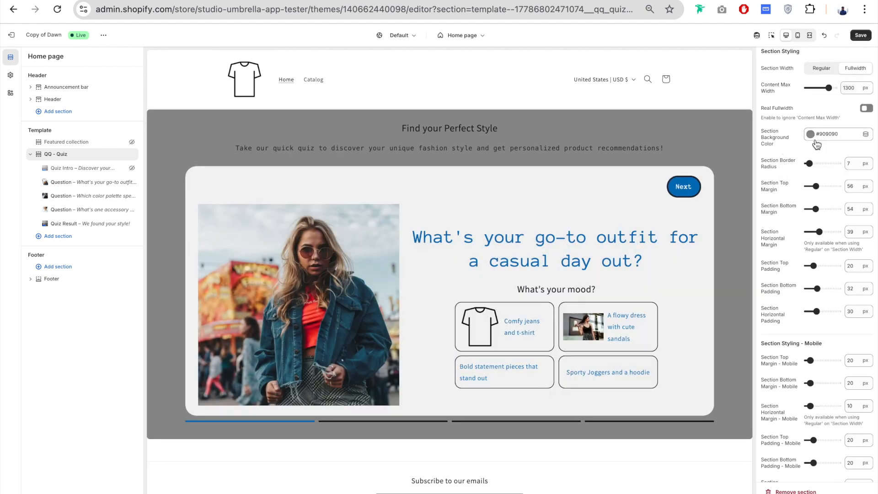
pyautogui.scroll(-1, 781, 164)
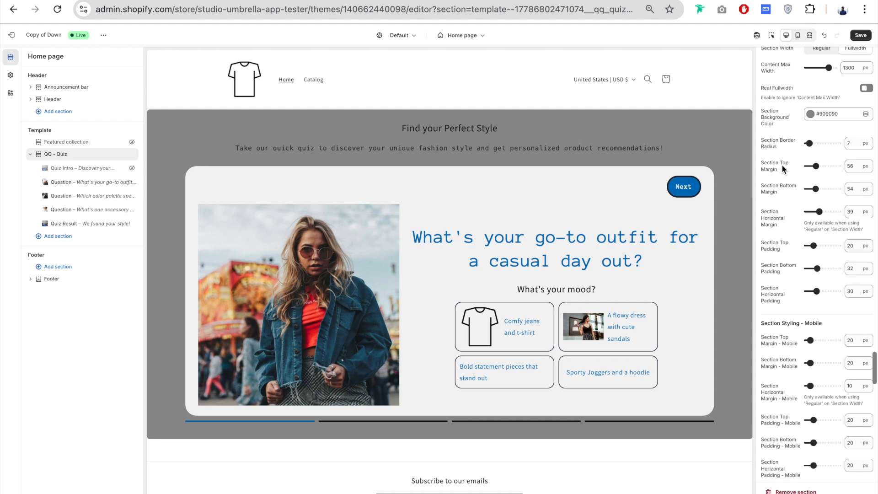
# - Try a Section Border Radius of 36 px and settle on 0 px
pyautogui.moveTo(810, 137); pyautogui.dragTo(819, 137)
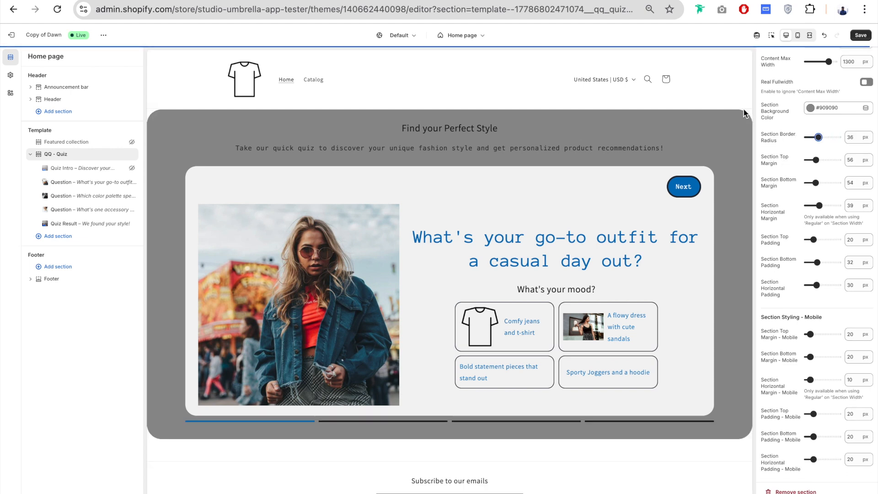
pyautogui.click(819, 137)
pyautogui.moveTo(819, 137); pyautogui.dragTo(786, 136)
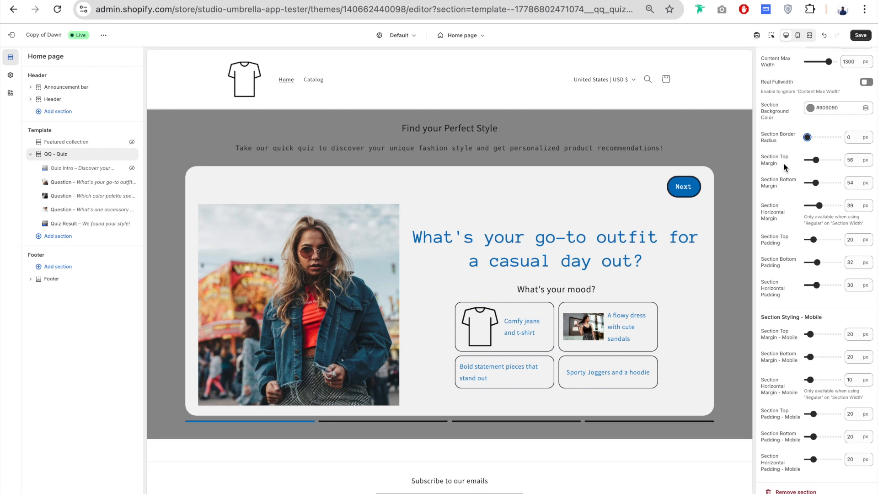
# - Set the Section Top Margin to 122 px and the Section Bottom Margin to 96 px
pyautogui.moveTo(817, 160); pyautogui.dragTo(826, 160)
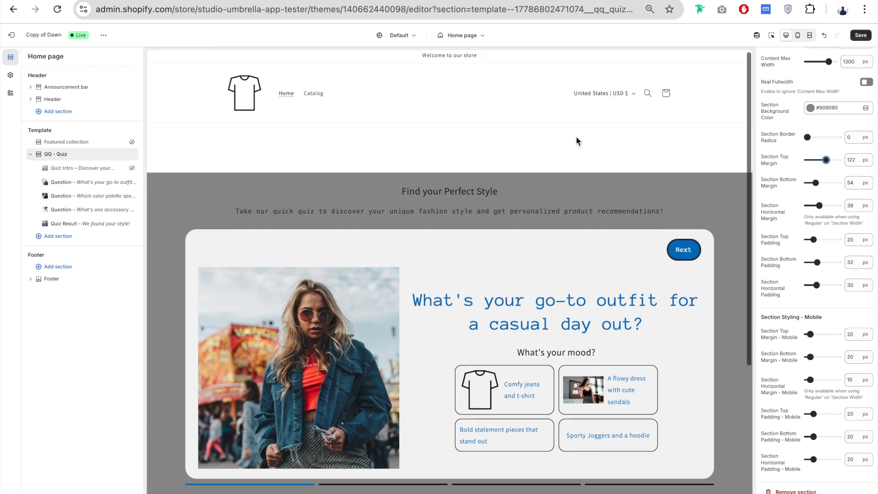
pyautogui.scroll(-3, 706, 196)
pyautogui.moveTo(815, 182); pyautogui.dragTo(822, 182)
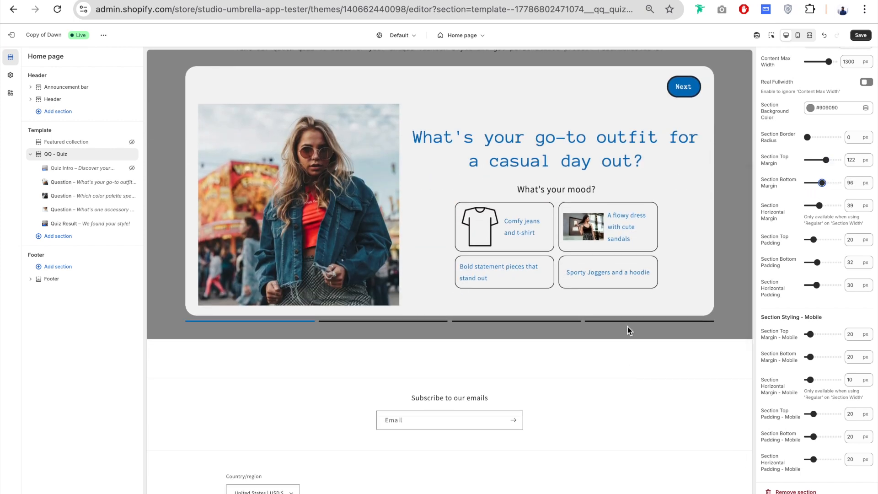
# - Set the Section Width to Regular with a Section Horizontal Margin of 0 px and a Content Max Width of 1500 px
pyautogui.scroll(1, 808, 232)
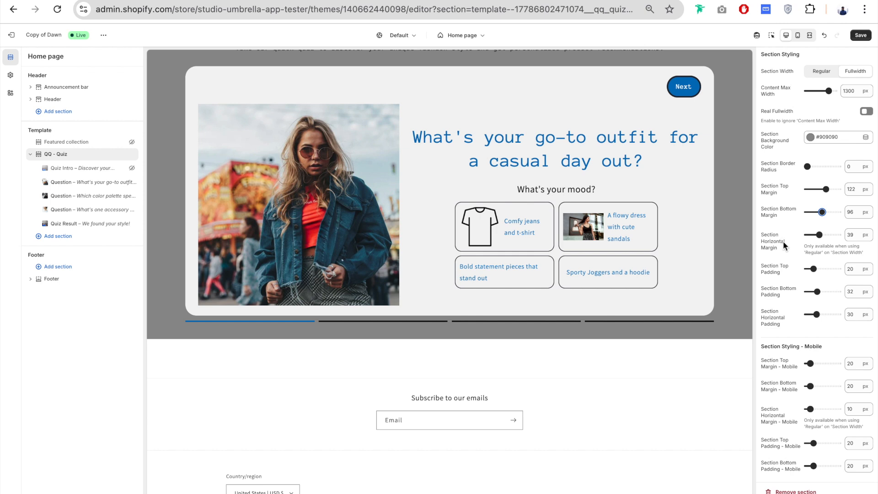
pyautogui.scroll(1, 783, 241)
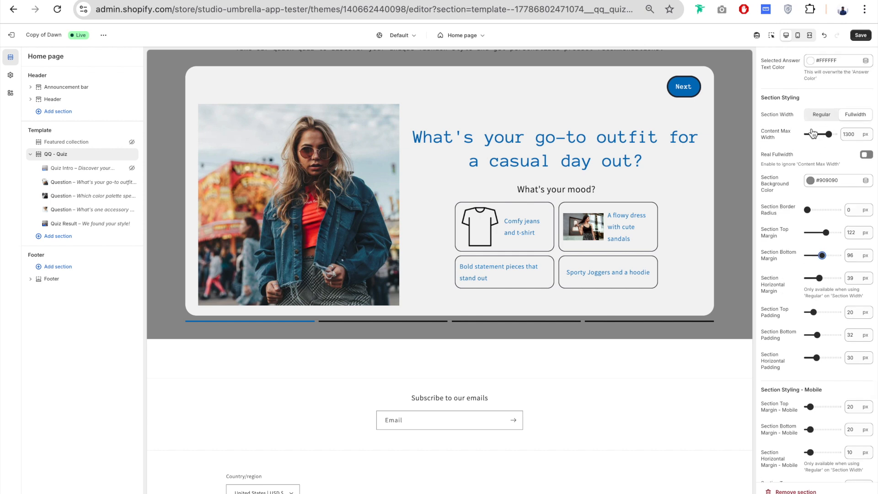
pyautogui.click(821, 114)
pyautogui.moveTo(819, 278); pyautogui.dragTo(785, 284)
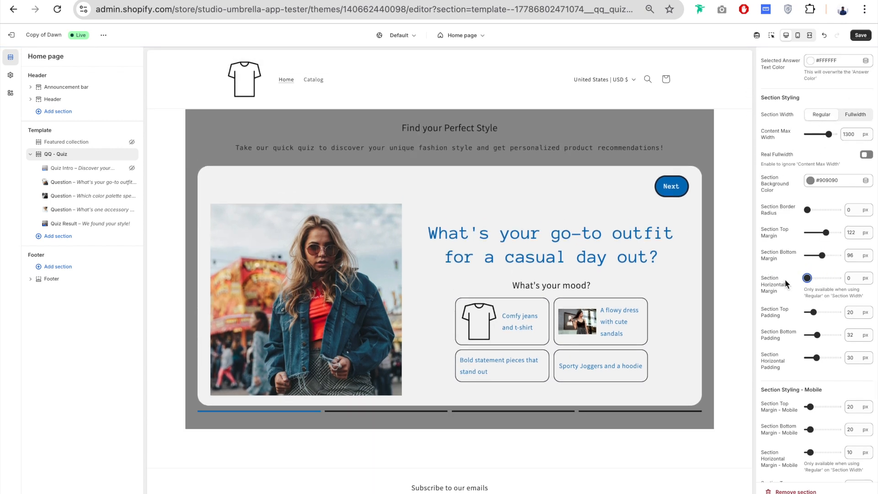
pyautogui.moveTo(829, 134); pyautogui.dragTo(834, 134)
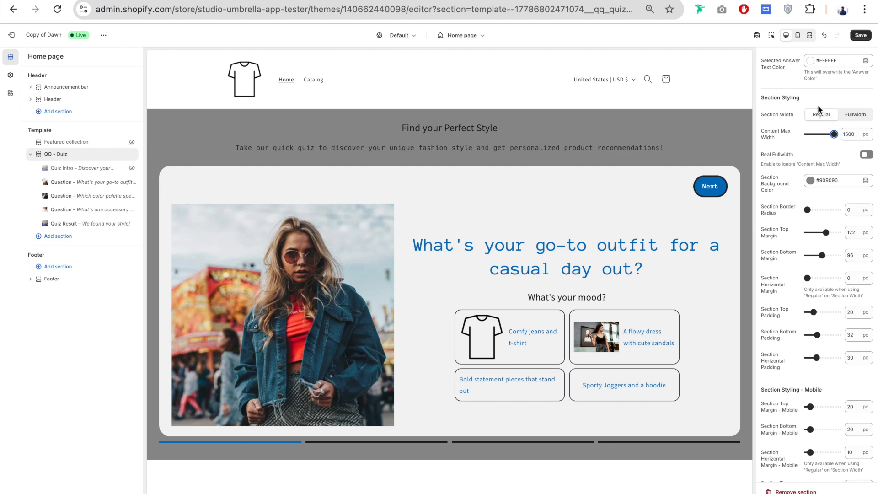
# - Try a Section Horizontal Margin of 21 px and return it to 0 px
pyautogui.moveTo(808, 278); pyautogui.dragTo(814, 278)
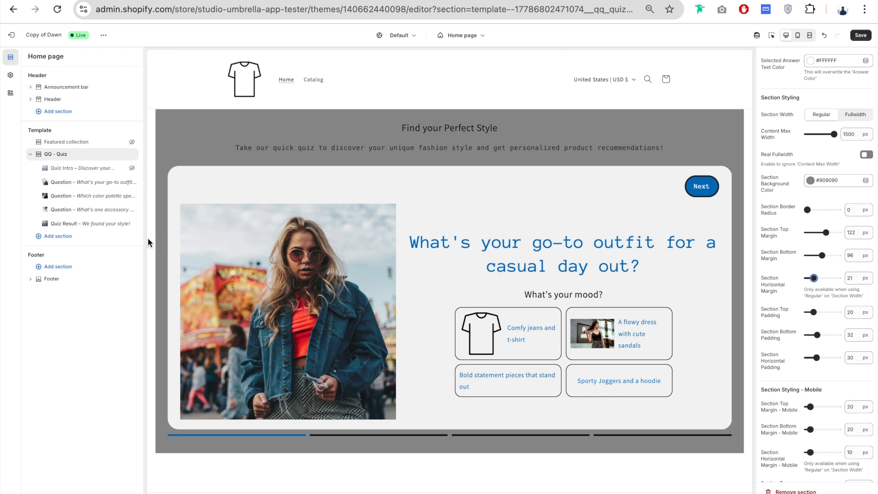
pyautogui.click(814, 278)
pyautogui.moveTo(813, 278); pyautogui.dragTo(807, 278)
# - Set the Section Horizontal Padding to 42 px
pyautogui.scroll(-2, 788, 242)
pyautogui.scroll(-1, 789, 241)
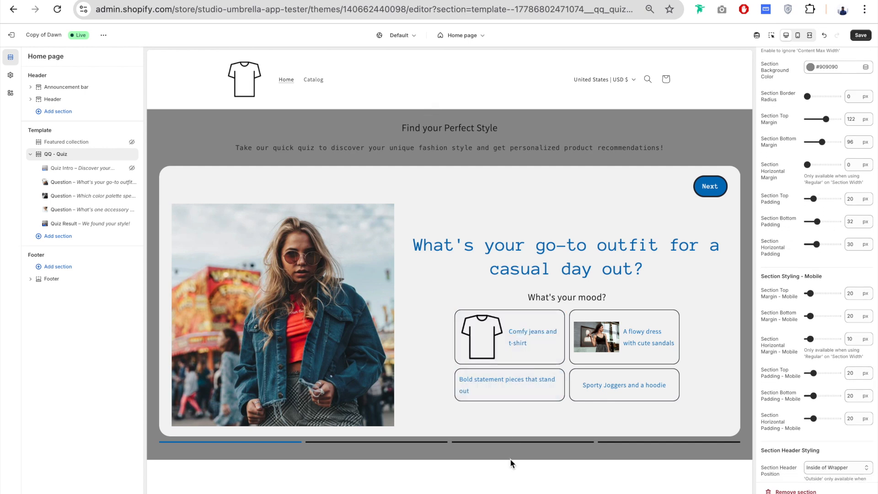
pyautogui.moveTo(817, 244); pyautogui.dragTo(821, 244)
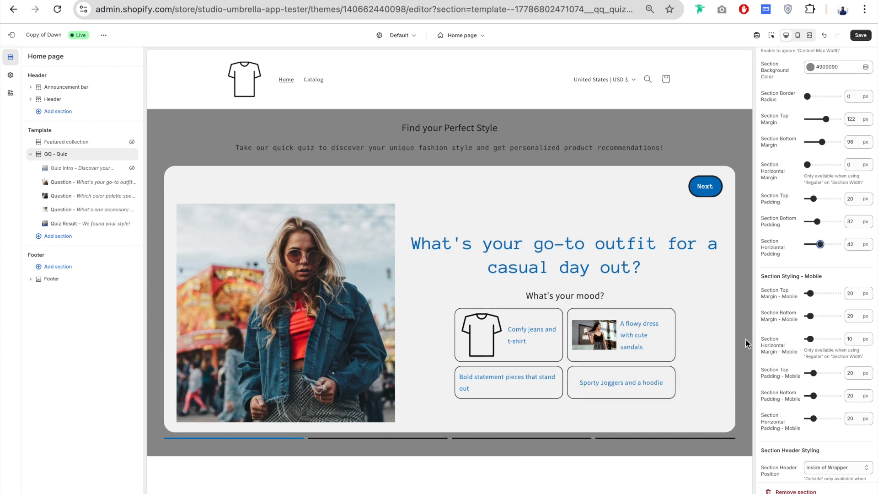
# - Set the Section Header Position to Outside of Wrapper and check the header in the preview
pyautogui.scroll(-4, 797, 245)
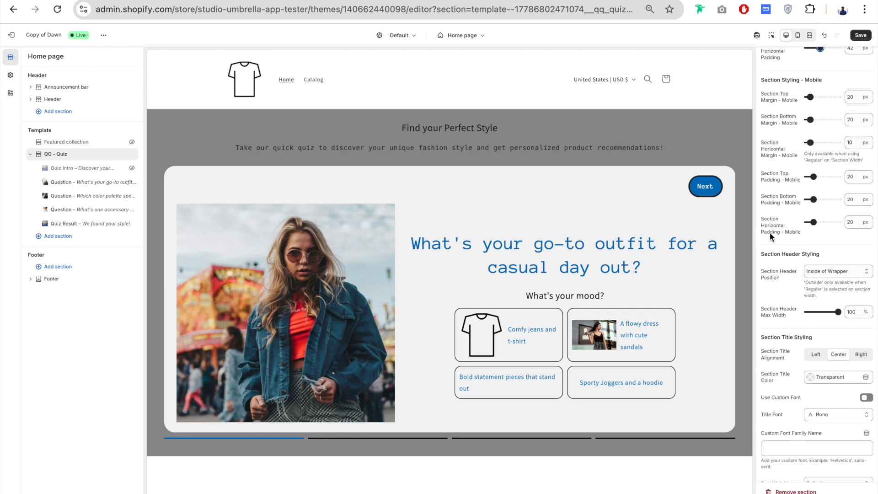
pyautogui.scroll(-3, 778, 240)
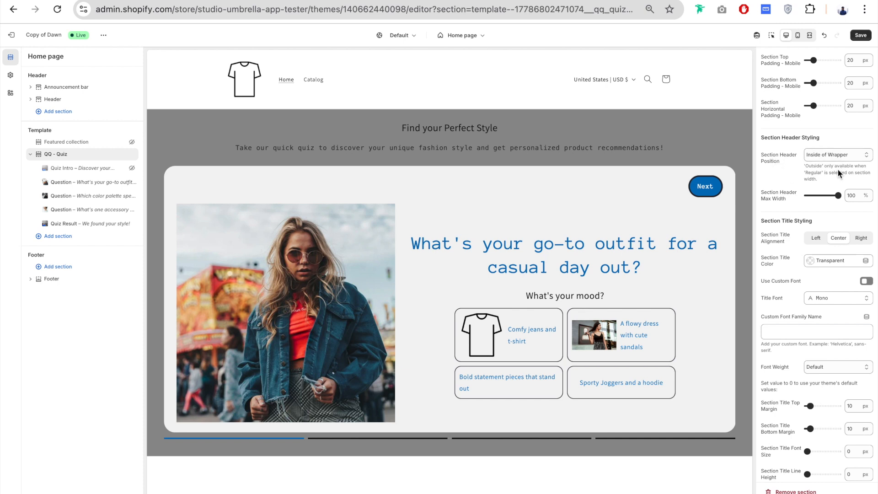
pyautogui.click(827, 155)
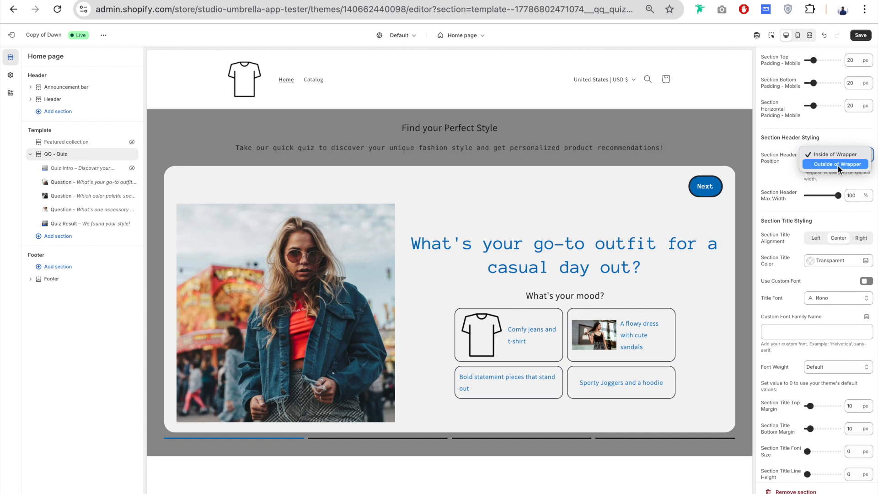
pyautogui.click(838, 165)
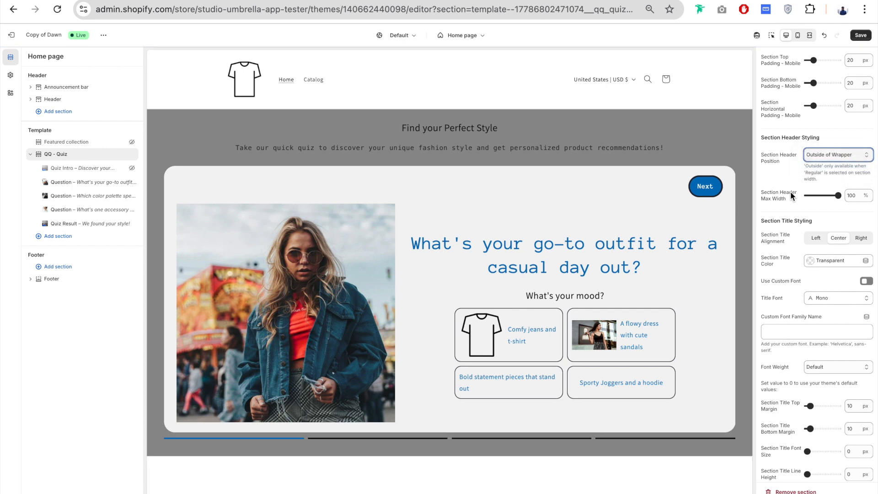
pyautogui.scroll(10, 790, 191)
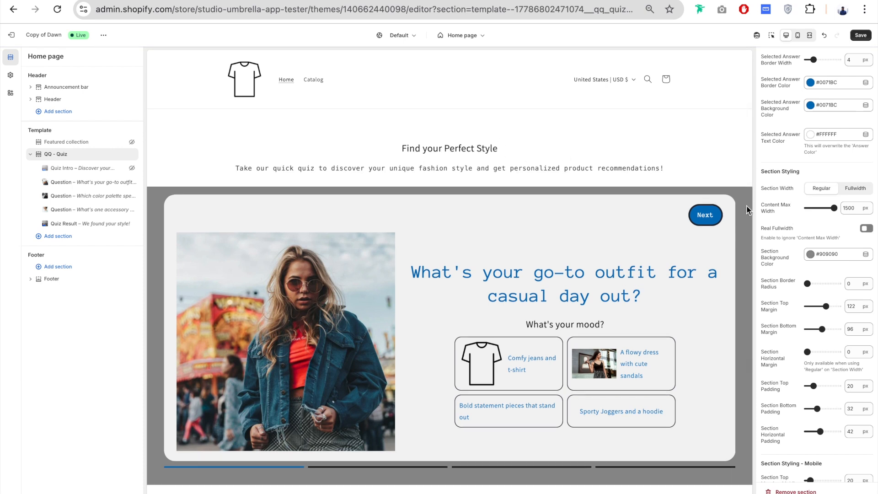
# - Set the Section Width to Fullwidth and the Section Header Position to Inside of Wrapper
pyautogui.scroll(-10, 797, 279)
pyautogui.click(836, 245)
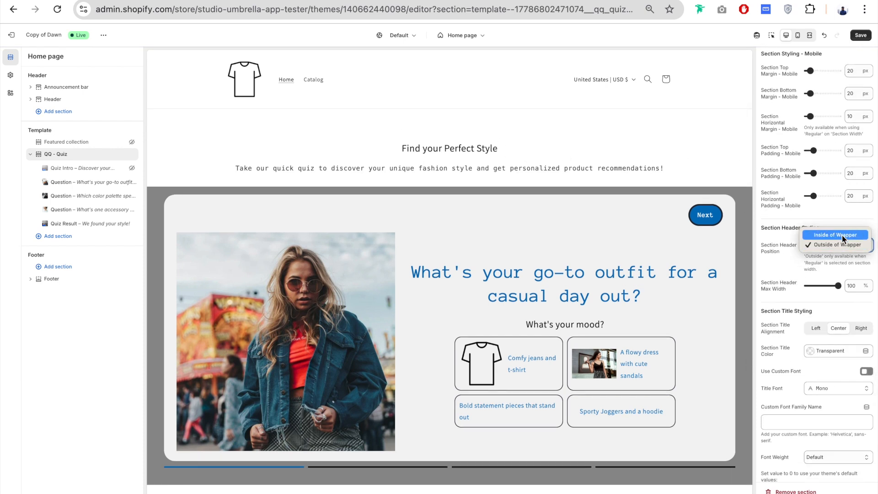
pyautogui.click(843, 235)
pyautogui.scroll(2, 777, 259)
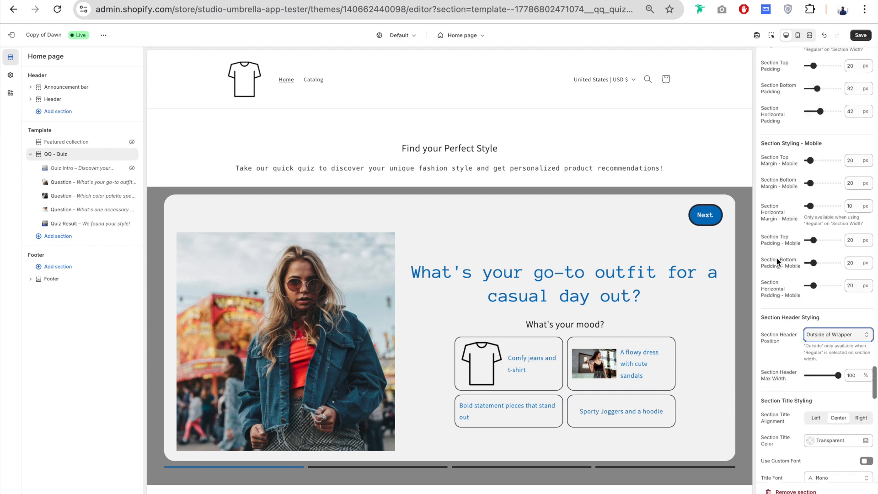
pyautogui.scroll(6, 776, 261)
pyautogui.click(855, 153)
pyautogui.scroll(-9, 781, 229)
pyautogui.click(841, 221)
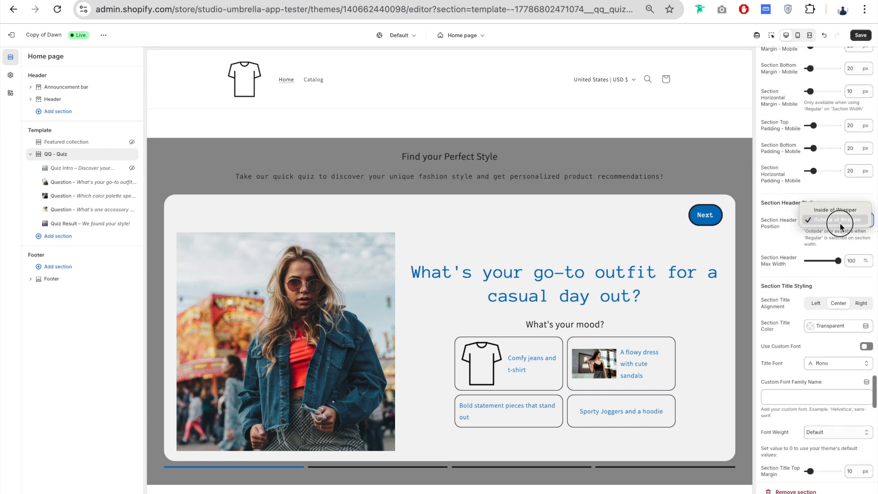
pyautogui.click(839, 207)
# - Try a Section Header Max Width of 51% and settle on 72%
pyautogui.scroll(-3, 784, 220)
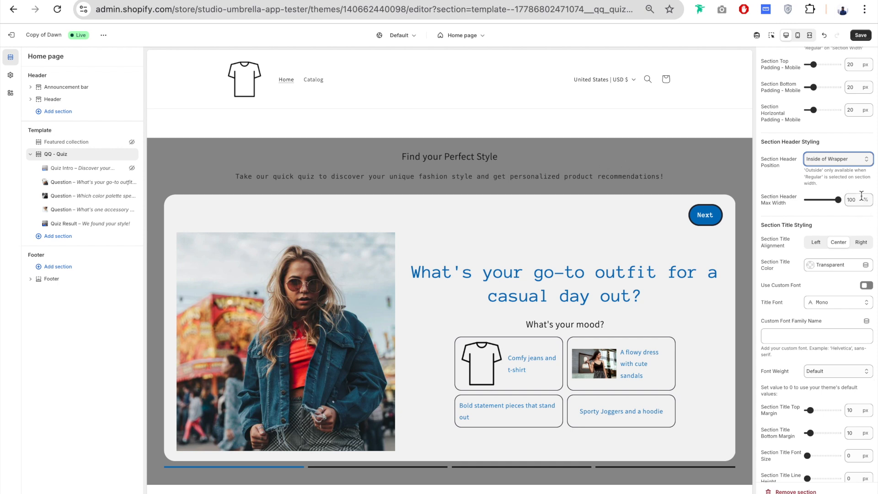
pyautogui.moveTo(838, 200); pyautogui.dragTo(823, 200)
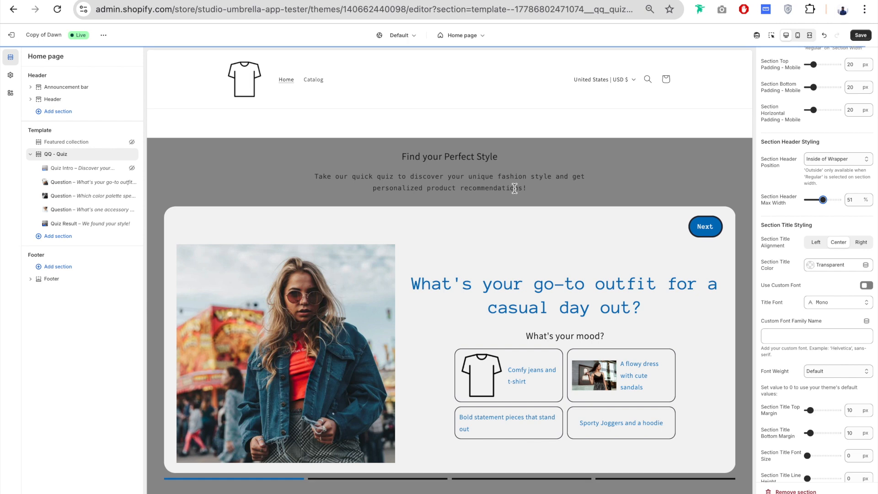
pyautogui.click(829, 200)
pyautogui.moveTo(829, 199); pyautogui.dragTo(831, 200)
# - Try the Left and Right options for the Section Title Alignment and return it to Center
pyautogui.scroll(-2, 789, 184)
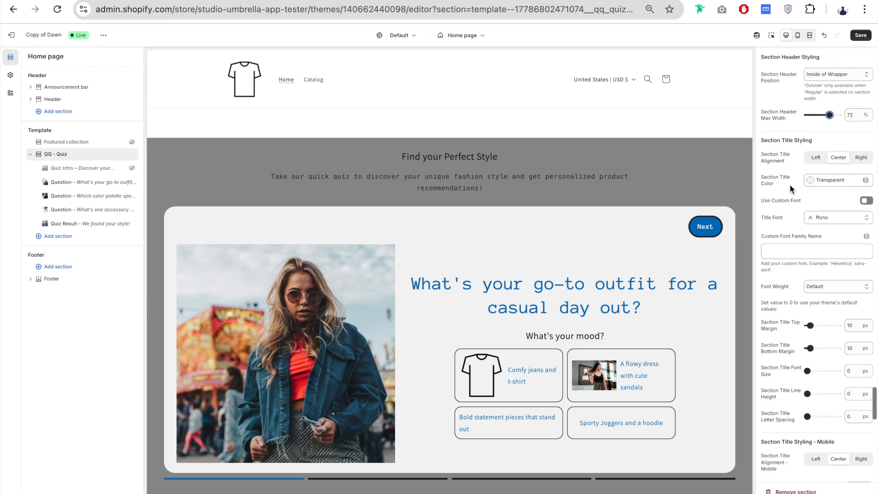
pyautogui.click(816, 158)
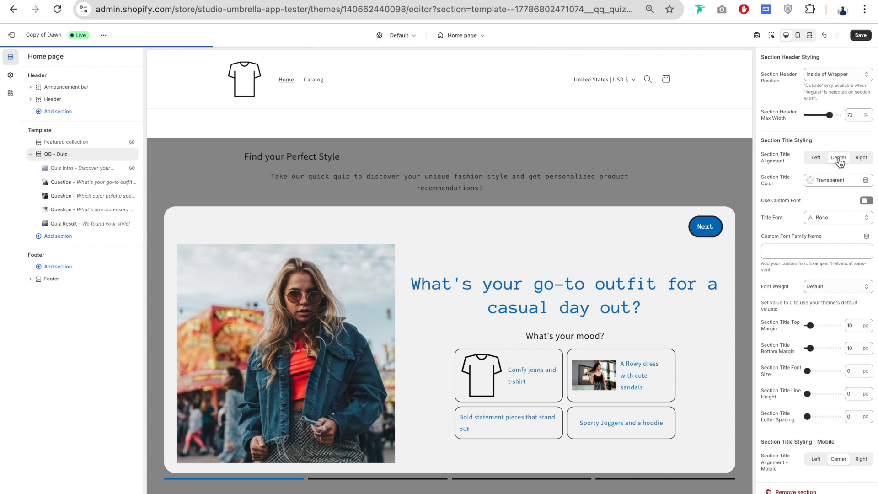
pyautogui.click(861, 158)
pyautogui.click(839, 157)
# - Set the Section Title Color to white #FFFFFF
pyautogui.scroll(-1, 786, 195)
pyautogui.scroll(-5, 785, 194)
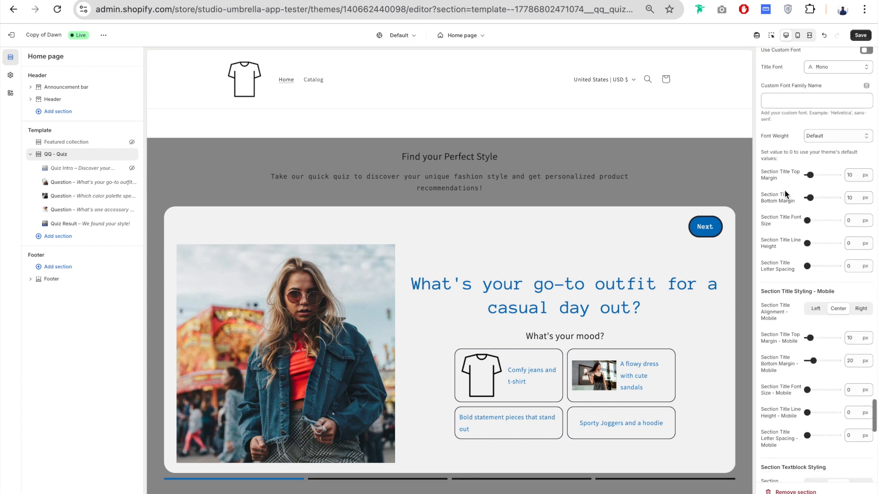
pyautogui.scroll(4, 785, 194)
pyautogui.scroll(1, 784, 194)
pyautogui.click(824, 152)
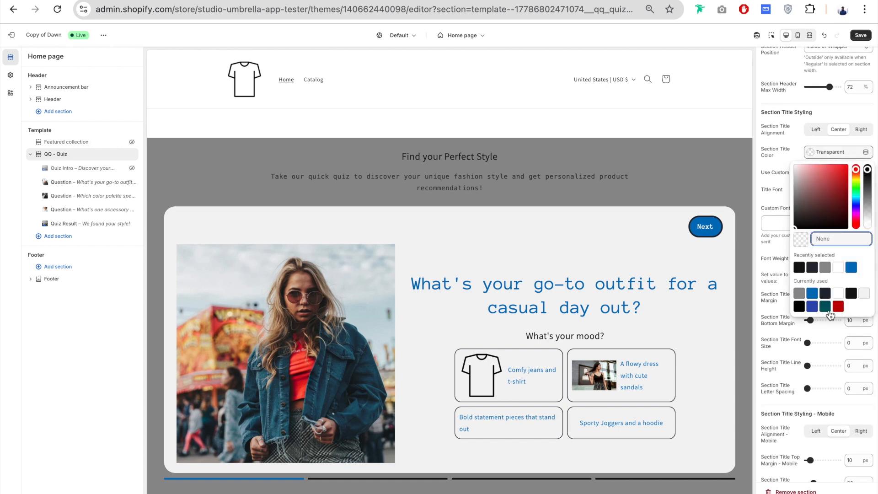
pyautogui.click(839, 293)
# - Set the section title's custom font to Anonymous Pro and its Font Size to 65 px
pyautogui.click(805, 187)
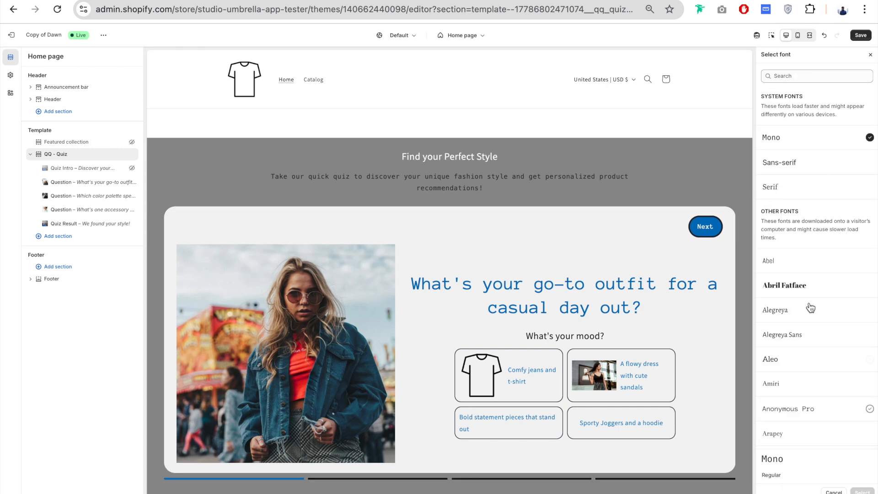
pyautogui.click(806, 411)
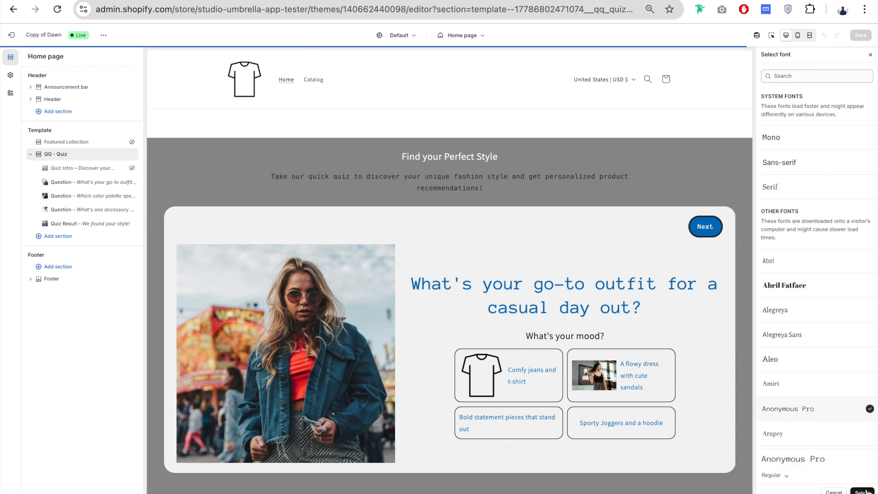
pyautogui.click(862, 491)
pyautogui.moveTo(810, 346); pyautogui.dragTo(828, 343)
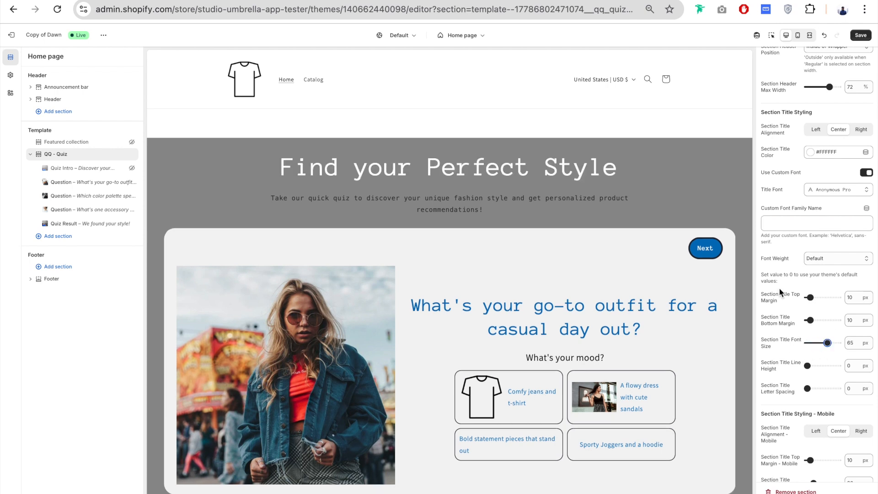
# - Set the Section Textblock Color to #F3F3F3 and the Section Textblock Font Size to 23 px
pyautogui.scroll(-3, 779, 288)
pyautogui.scroll(-1, 779, 288)
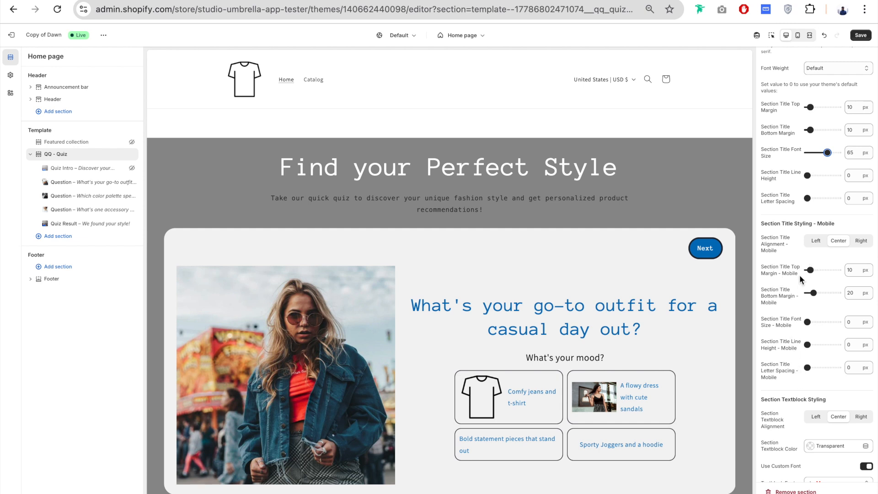
pyautogui.scroll(-3, 800, 276)
pyautogui.scroll(-1, 801, 262)
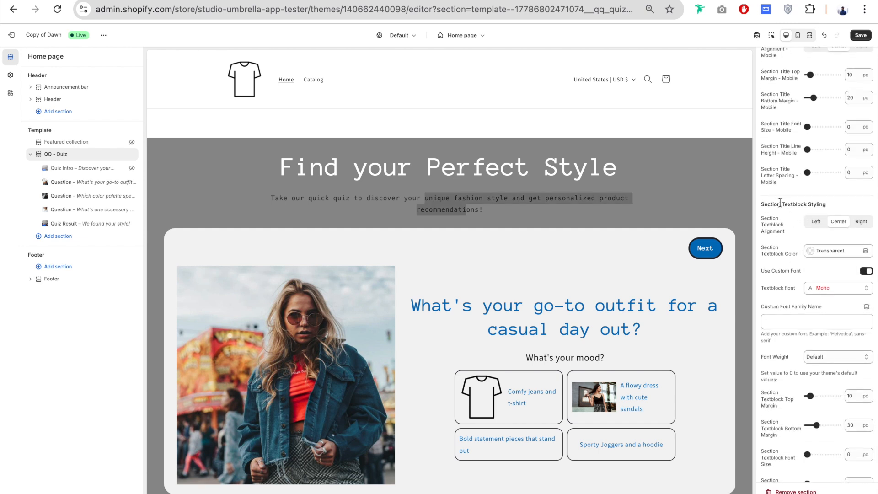
pyautogui.click(827, 252)
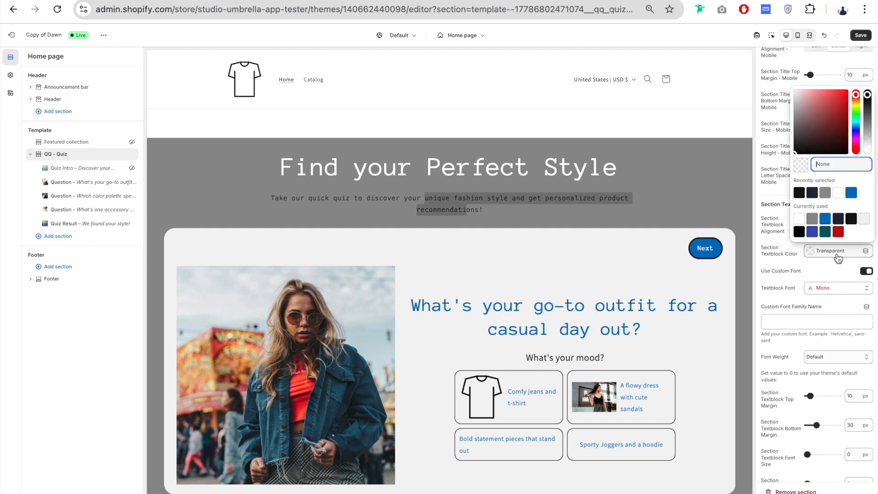
pyautogui.click(864, 219)
pyautogui.click(787, 244)
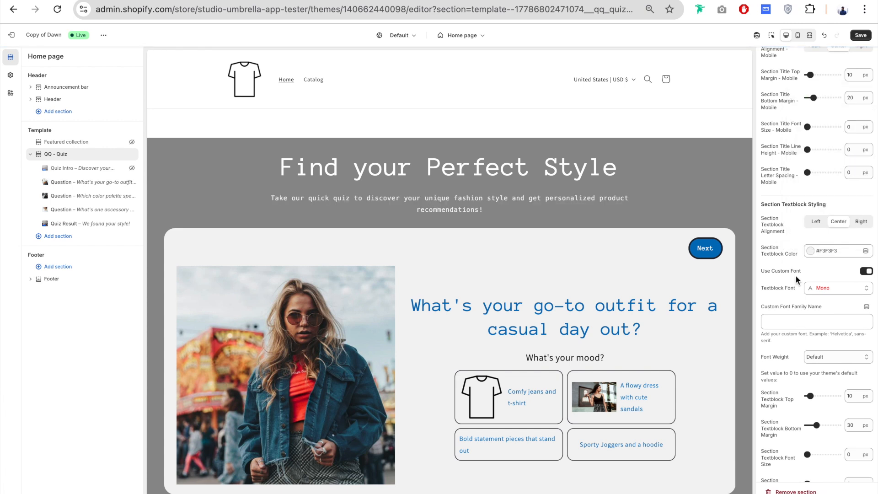
pyautogui.scroll(-2, 810, 348)
pyautogui.moveTo(809, 347); pyautogui.dragTo(815, 346)
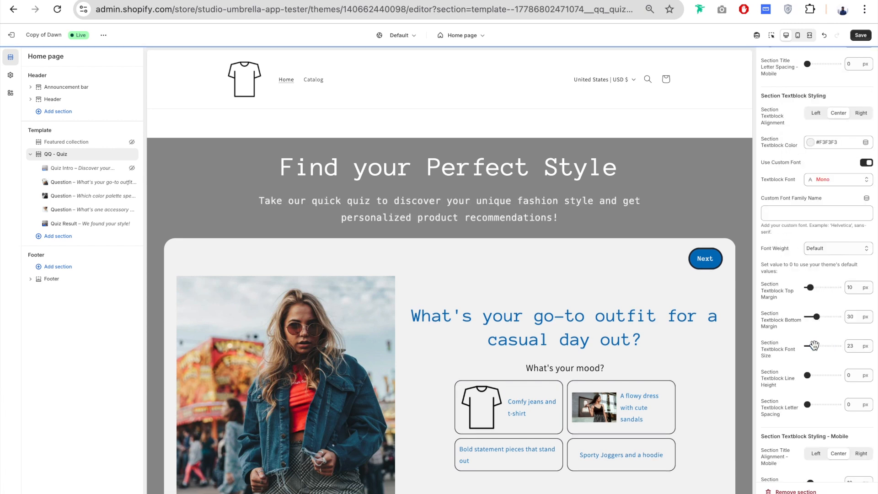
# - Set the Section Title Color to the light blue #9DC2DA and look over the remaining section settings
pyautogui.scroll(10, 789, 338)
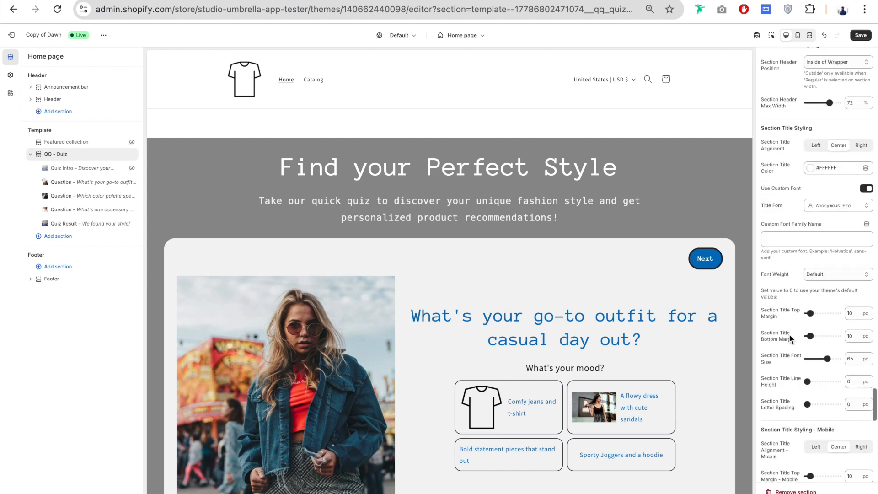
pyautogui.click(840, 219)
pyautogui.click(839, 185)
pyautogui.click(771, 238)
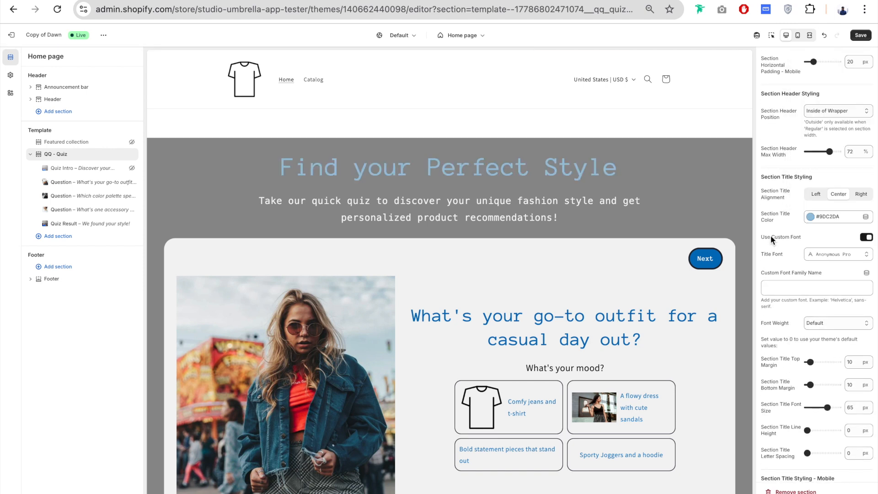
pyautogui.scroll(-15, 771, 236)
pyautogui.scroll(-3, 800, 271)
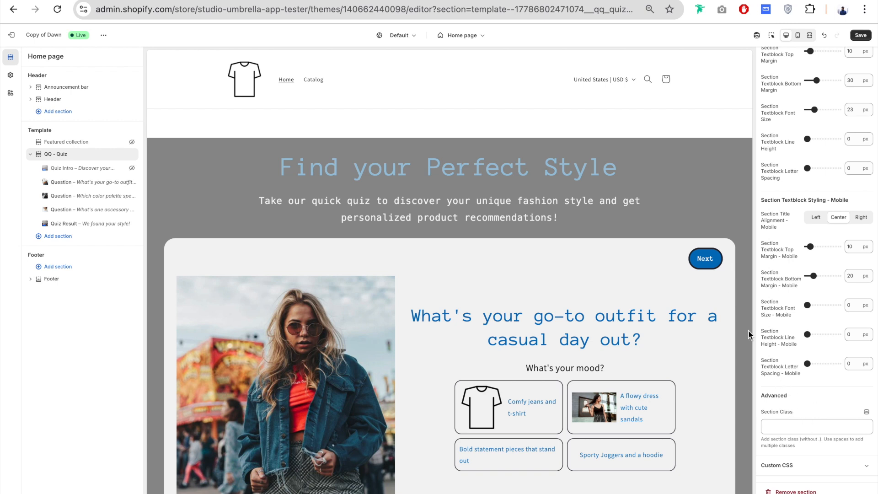
# - Set the Section Class to red-border and add section custom CSS giving .red-border a border of 10px solid red
pyautogui.click(793, 427)
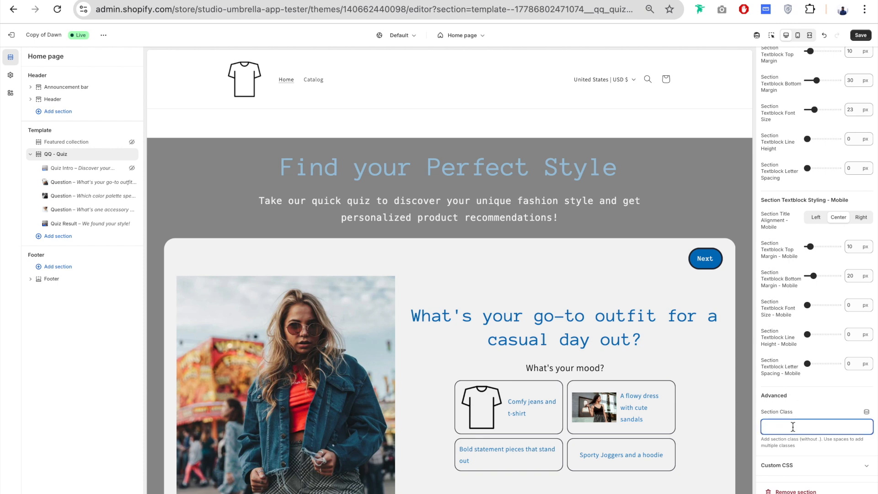
pyautogui.write('red-nbor')
pyautogui.press('BackSpace')
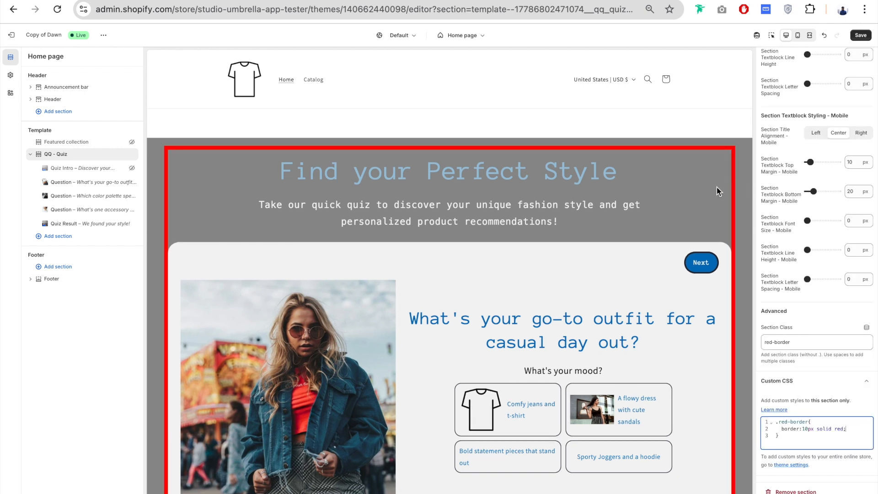
# - Remove the .red-border rule from the section's custom CSS and clear the Section Class
pyautogui.tripleClick(787, 343)
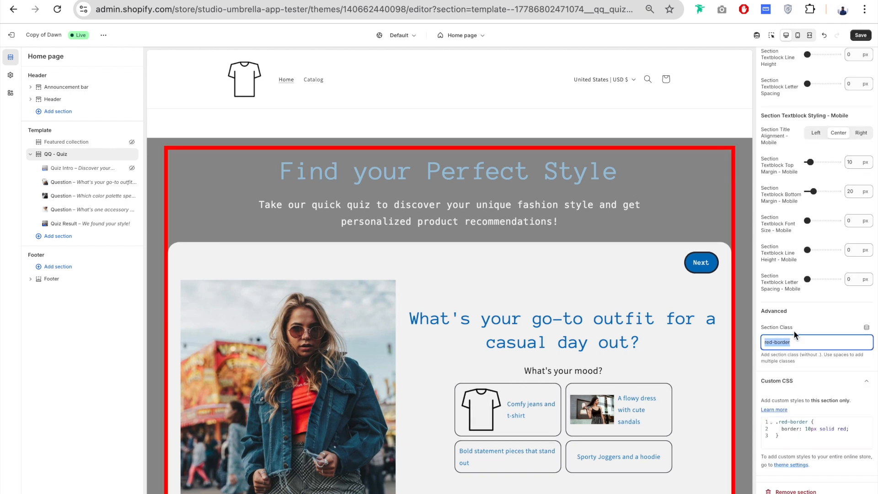
pyautogui.click(802, 436)
pyautogui.hotkey('ctrl', 'a')
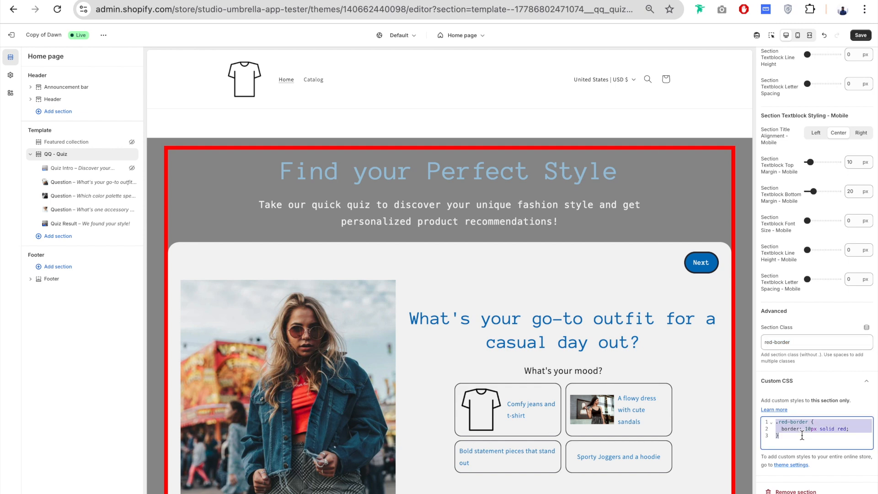
pyautogui.write('h2 {     font-size: 32px; }')
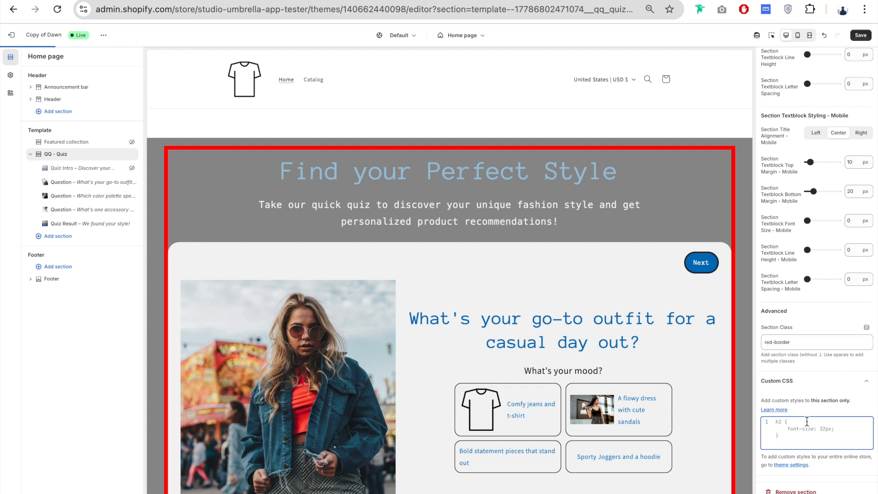
pyautogui.tripleClick(800, 340)
pyautogui.press('BackSpace')
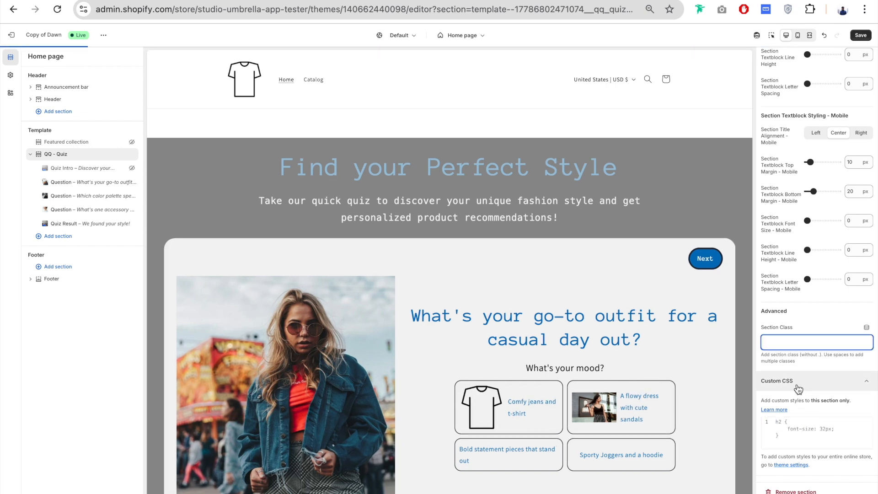
pyautogui.click(798, 384)
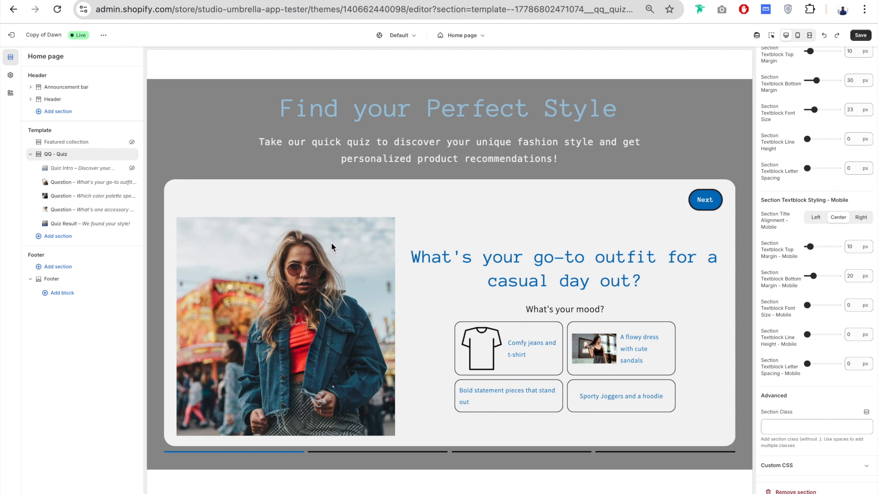
# - Unhide the Quiz Intro block in the QQ - Quiz section and save the theme changes
pyautogui.click(132, 168)
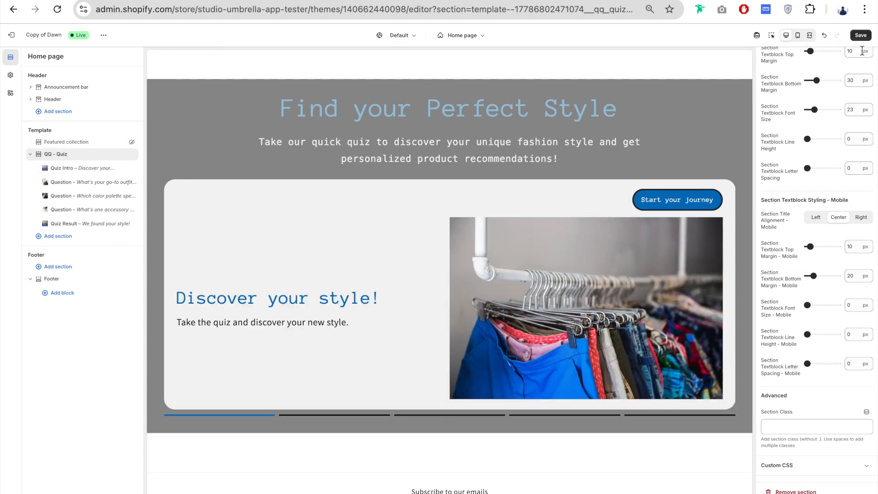
pyautogui.click(861, 35)
# - View the live store, start the quiz and answer the casual outfit question with Comfy jeans and t-shirt and A flowy dress with cute sandals
pyautogui.click(103, 36)
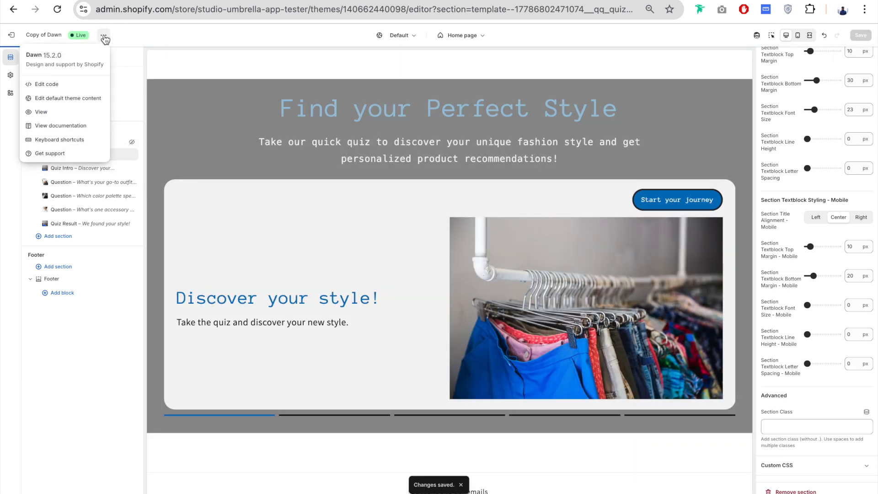
pyautogui.click(53, 113)
pyautogui.scroll(-1, 780, 330)
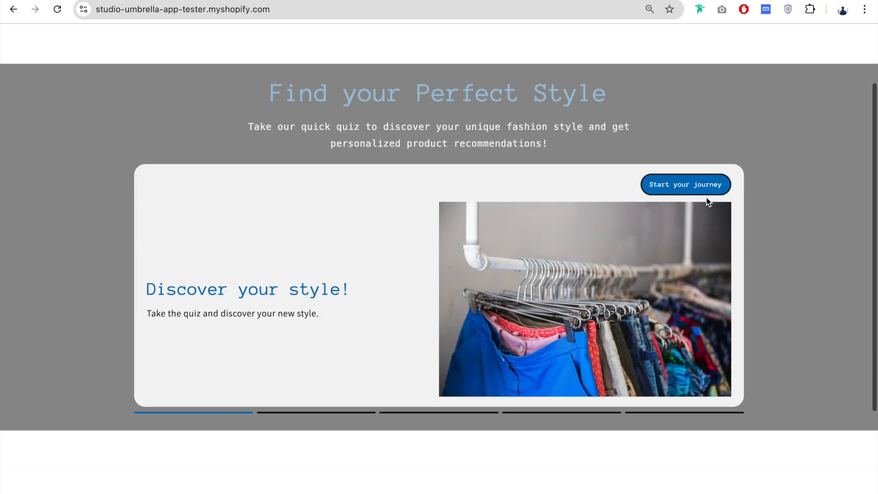
pyautogui.click(711, 191)
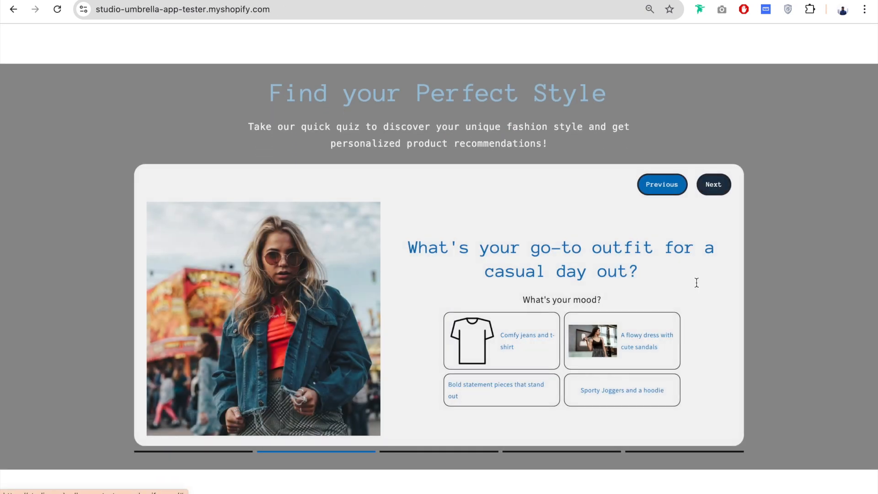
pyautogui.click(523, 353)
pyautogui.click(620, 342)
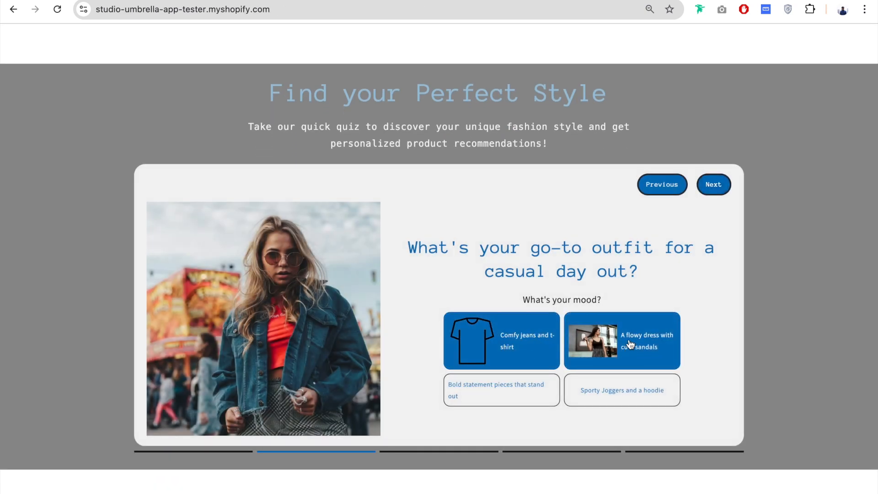
pyautogui.click(712, 187)
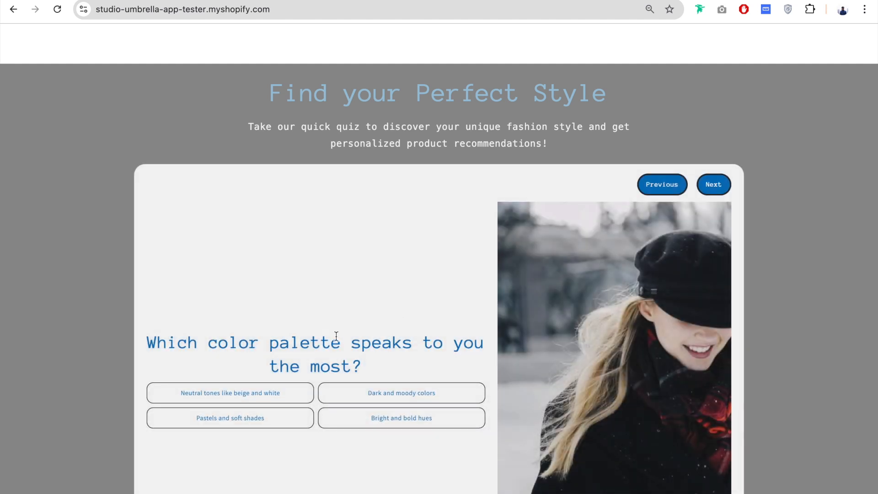
# - Answer the color palette question with Dark and moody colors, complete the last question and review the quiz result with its recommended products
pyautogui.scroll(-2, 337, 339)
pyautogui.click(386, 347)
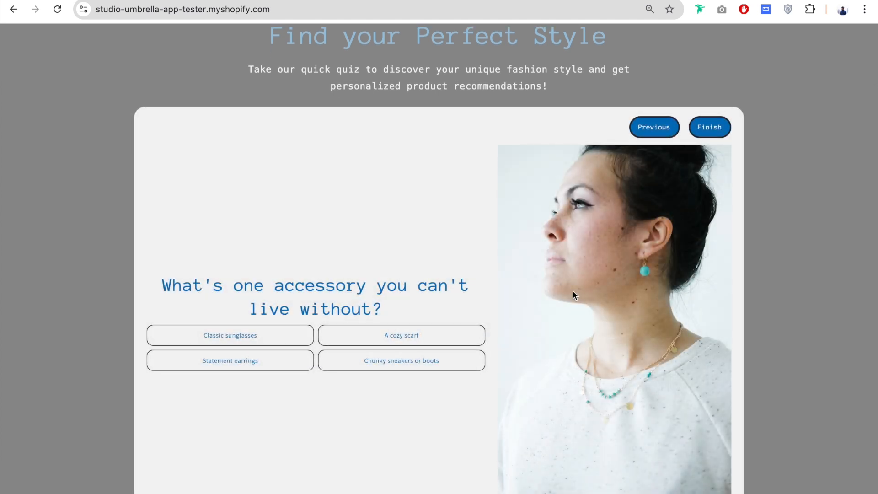
pyautogui.click(277, 338)
pyautogui.scroll(-2, 715, 232)
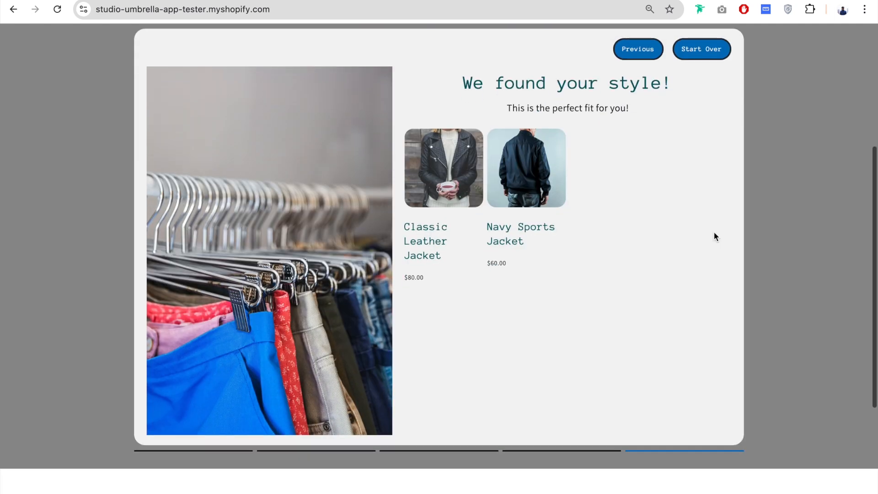
pyautogui.scroll(1, 714, 232)
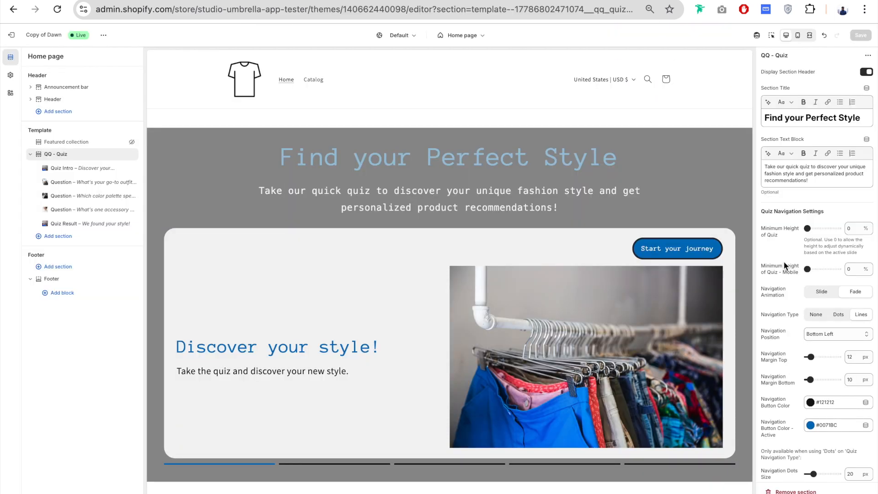